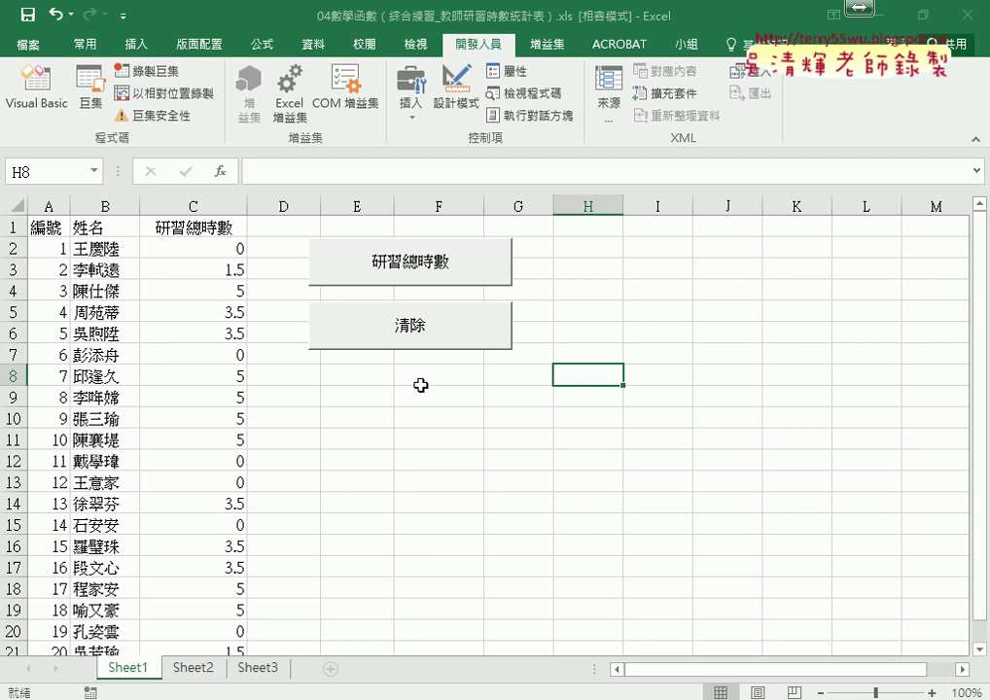
# Check C2's formula, clear column C with the 清除 button, then refill it with 研習總時數
pyautogui.click(471, 411)
pyautogui.click(225, 249)
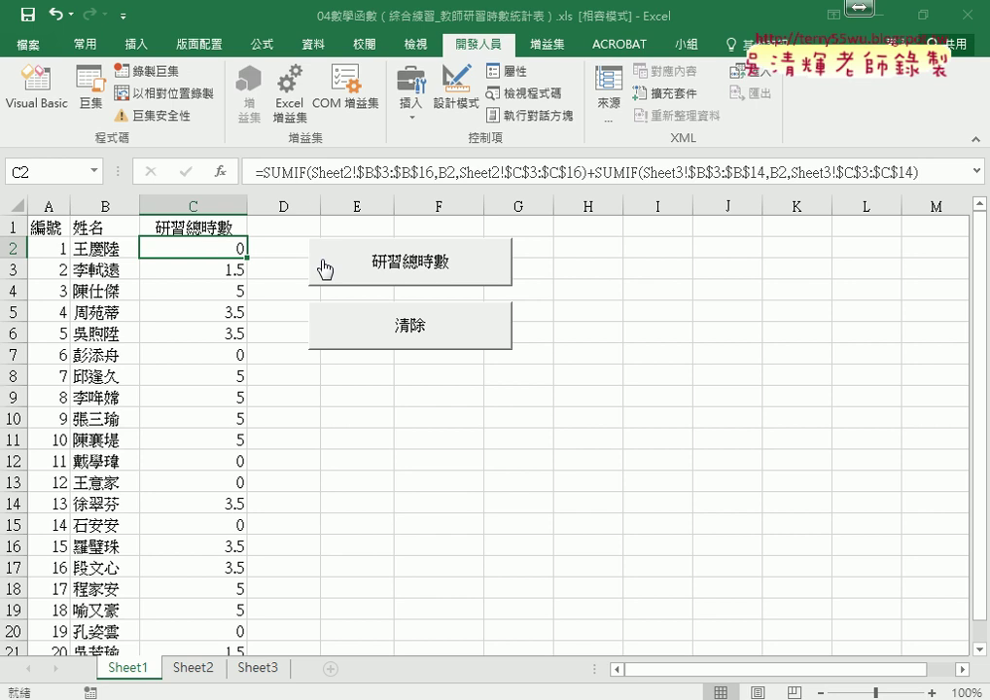
pyautogui.click(382, 334)
pyautogui.click(396, 278)
pyautogui.rightClick(397, 278)
pyautogui.click(448, 420)
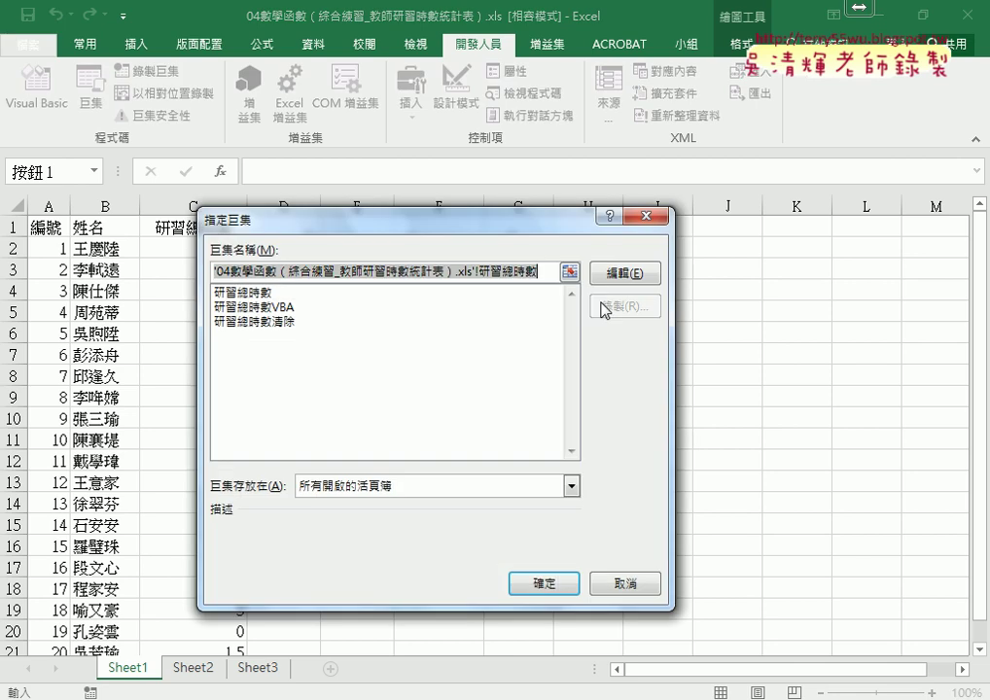
pyautogui.hotkey('alt', 'e')
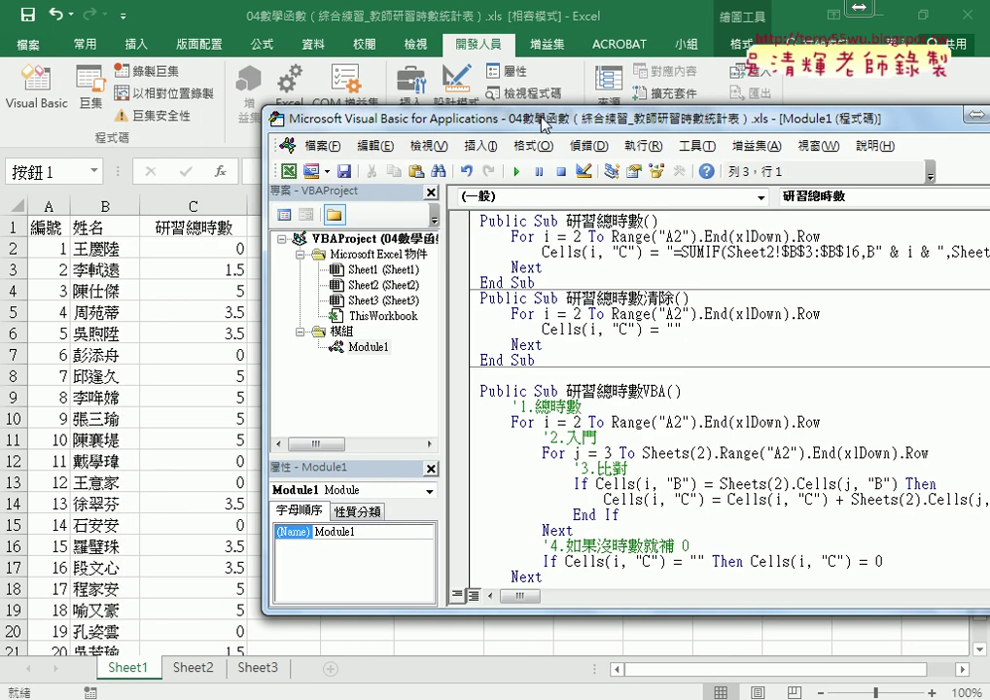
pyautogui.doubleClick(620, 222)
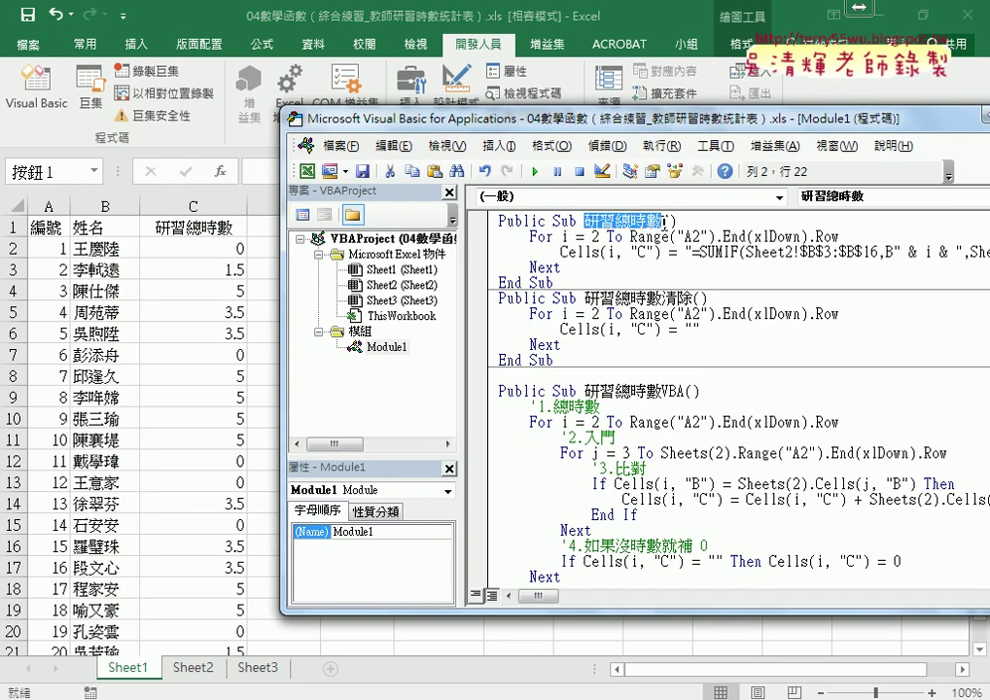
pyautogui.click(584, 237)
pyautogui.moveTo(611, 236); pyautogui.dragTo(840, 236)
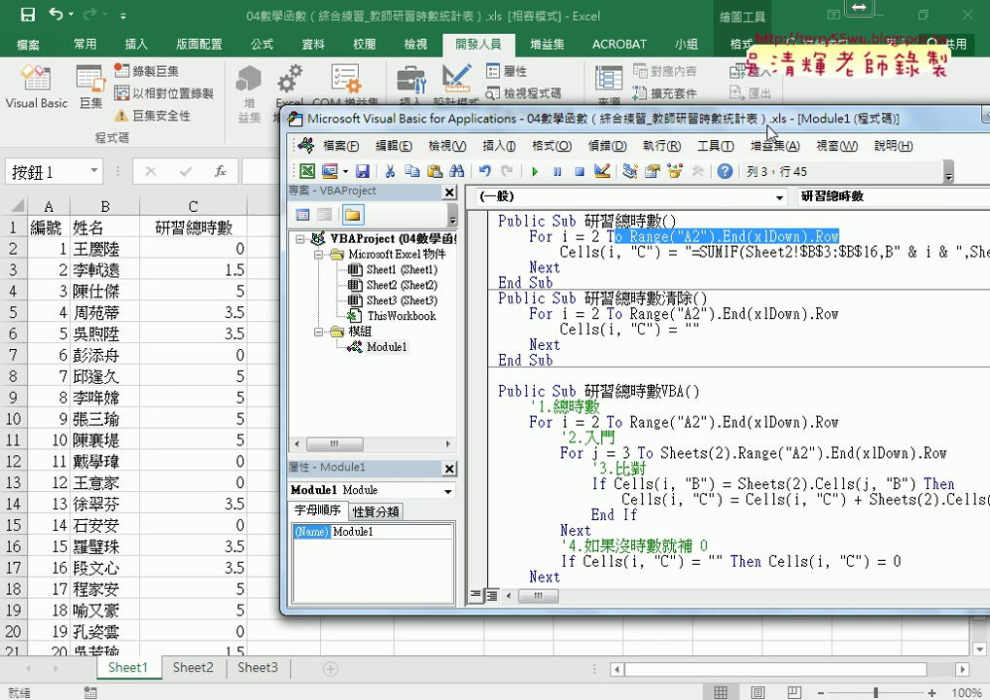
pyautogui.moveTo(771, 132); pyautogui.dragTo(544, 129)
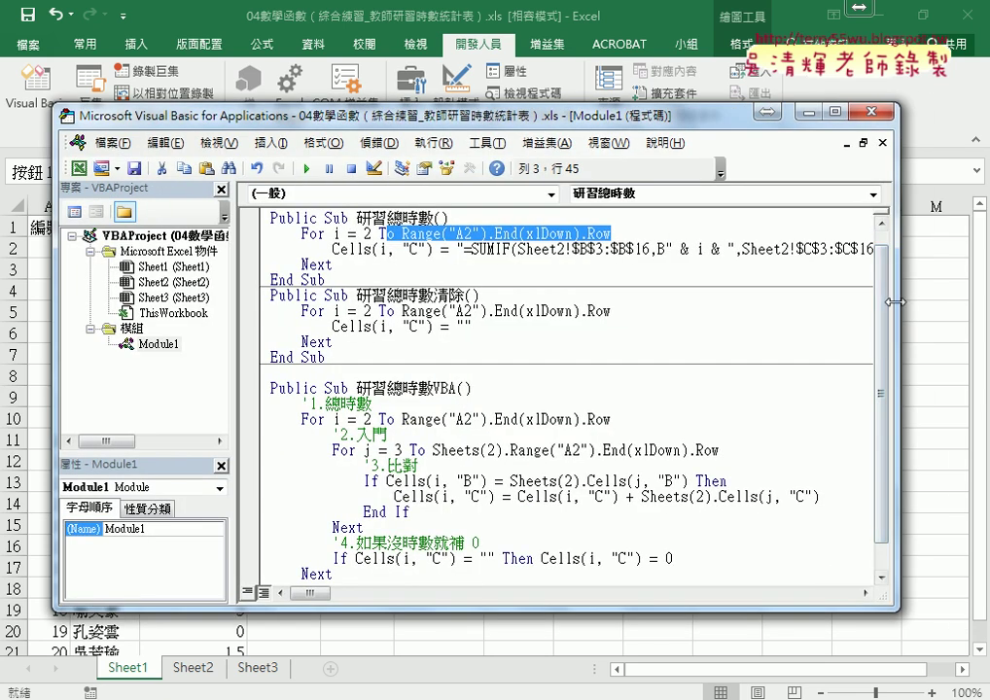
pyautogui.moveTo(892, 302); pyautogui.dragTo(961, 302)
pyautogui.click(729, 249)
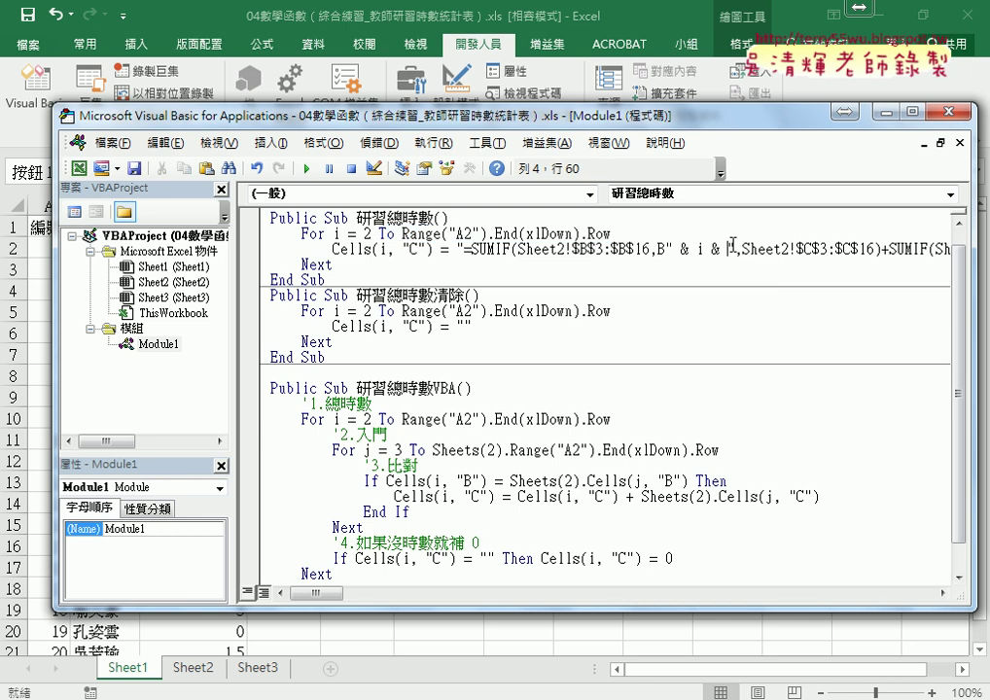
pyautogui.moveTo(737, 249); pyautogui.dragTo(667, 249)
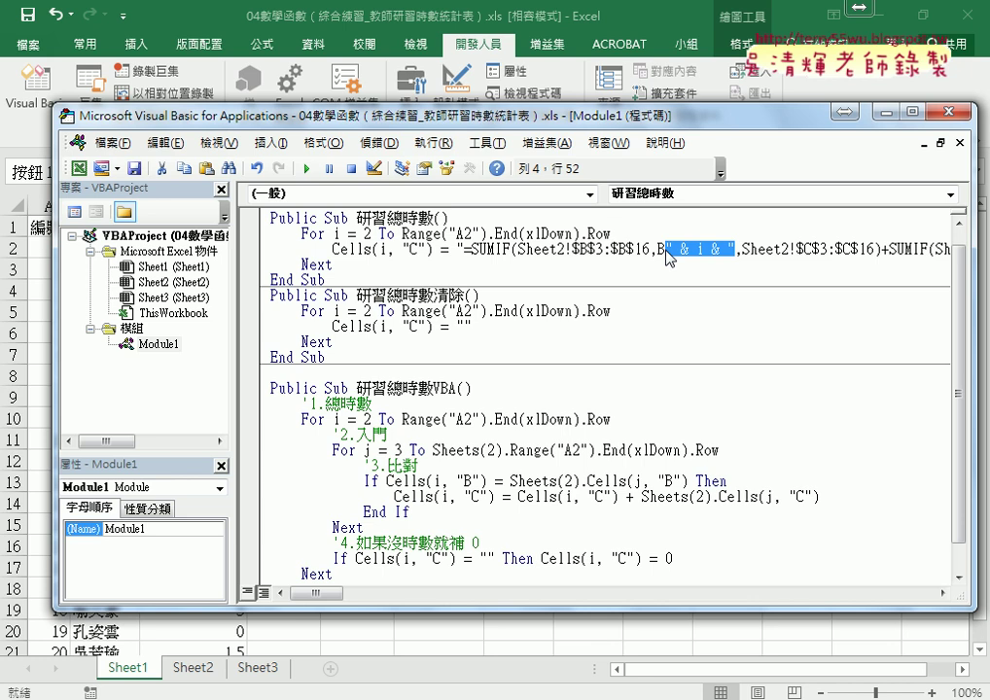
pyautogui.click(489, 15)
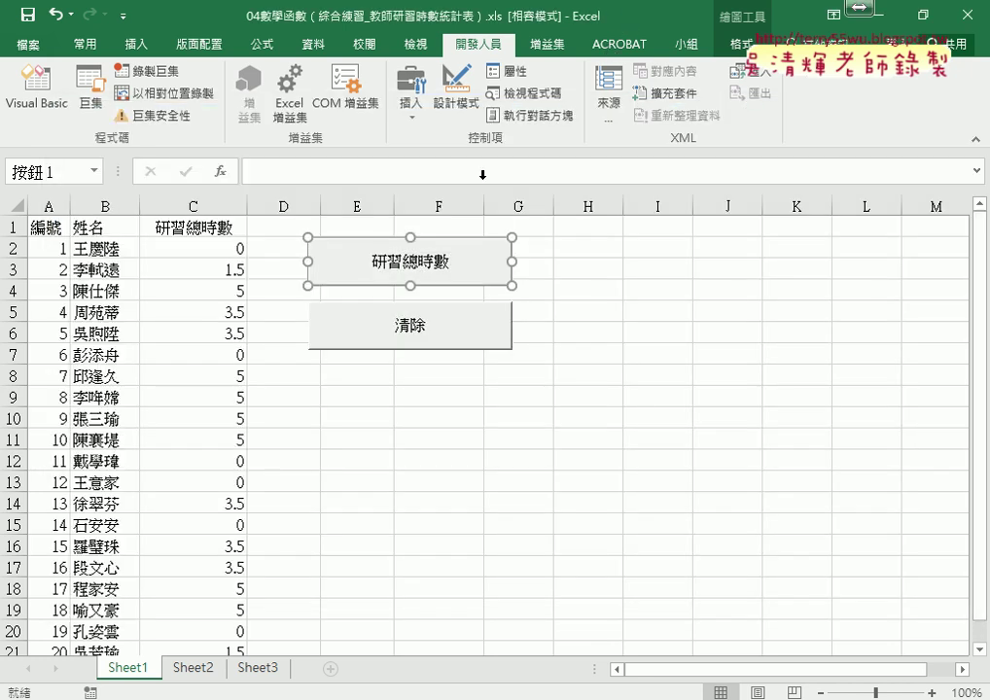
# Protect Sheet1 with a confirmed password, then run the 研習總時數 macro on the protected sheet
pyautogui.click(263, 324)
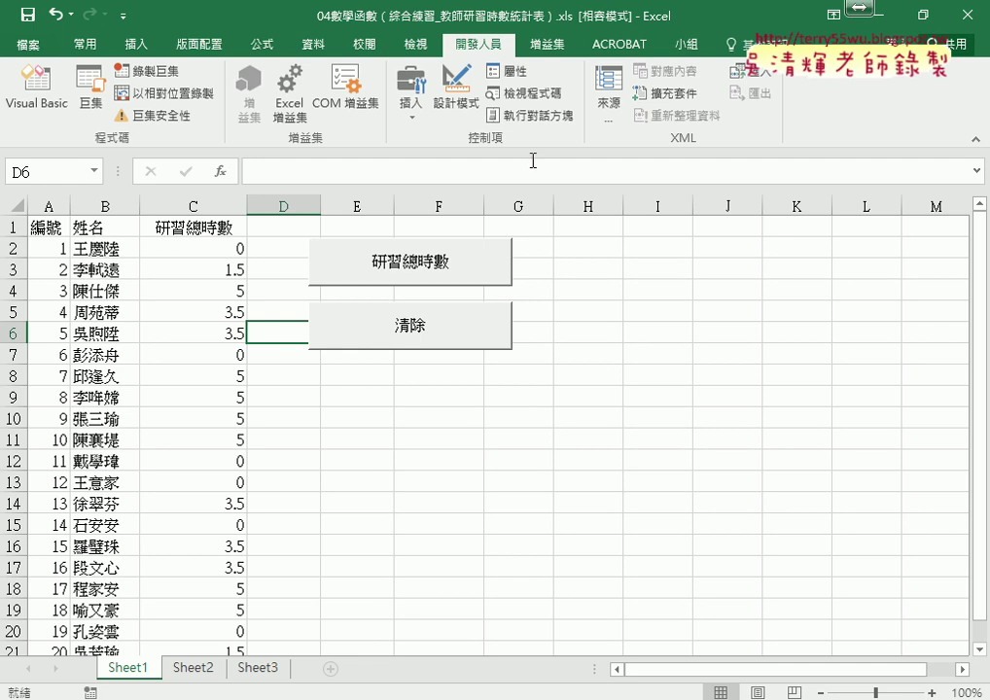
pyautogui.click(365, 45)
pyautogui.click(597, 115)
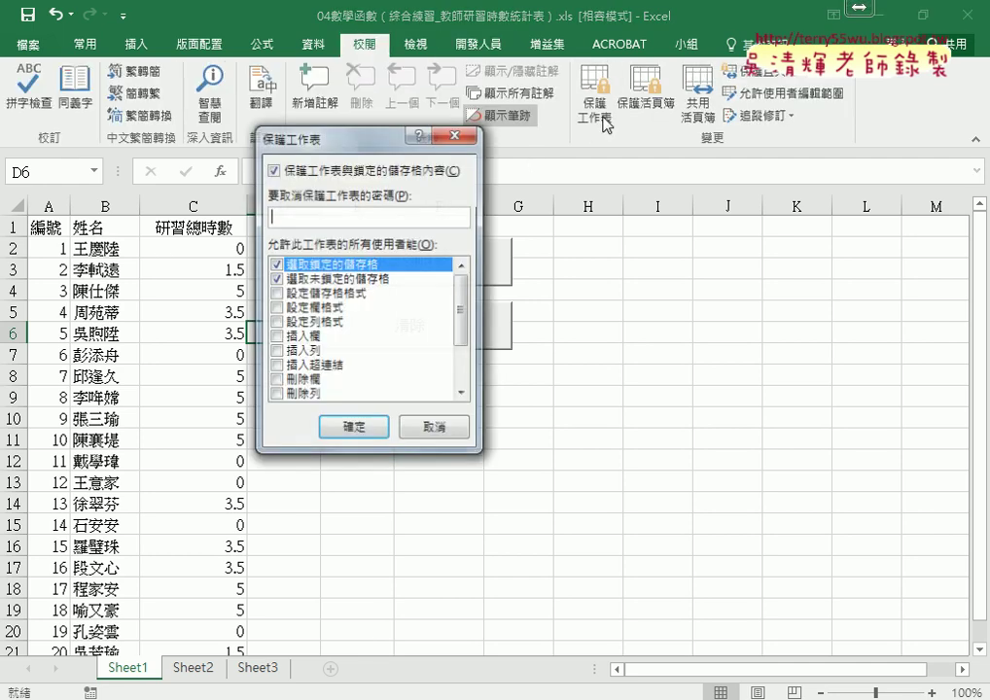
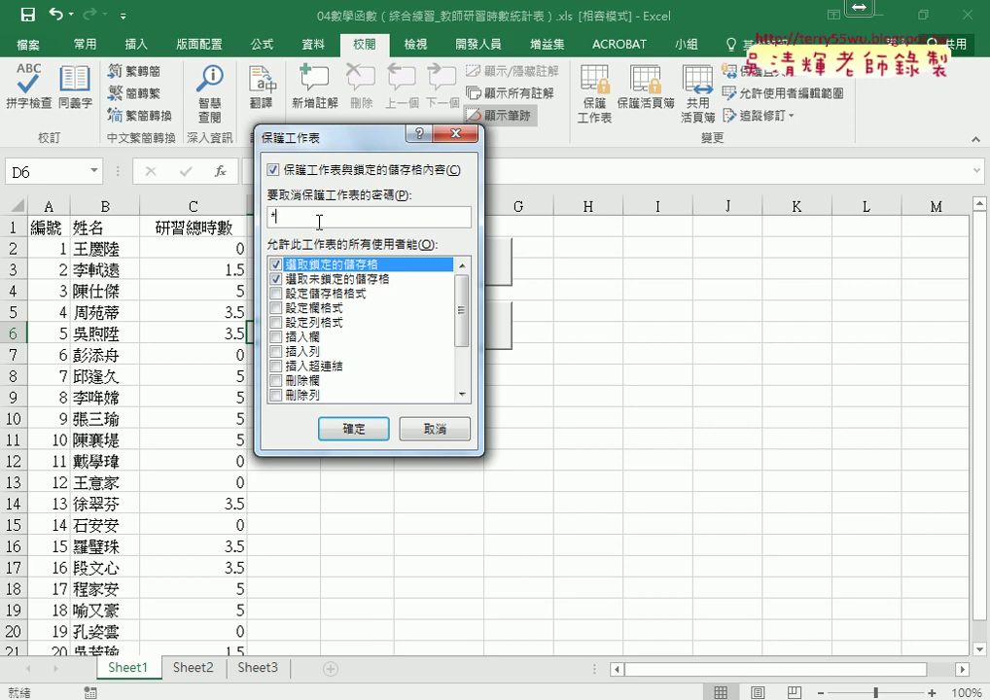
pyautogui.press('Return')
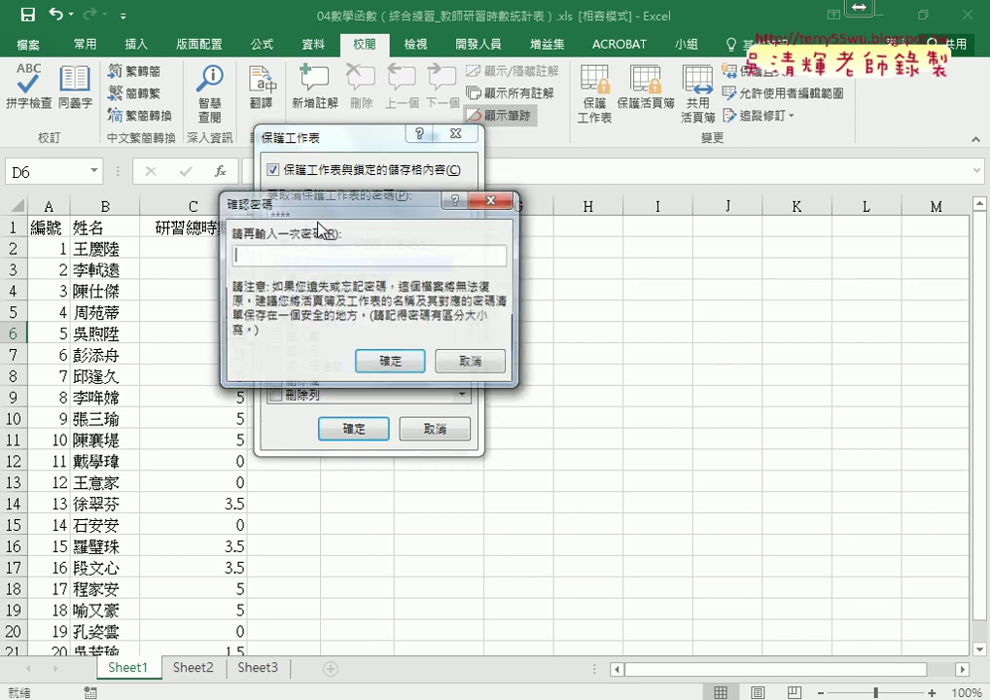
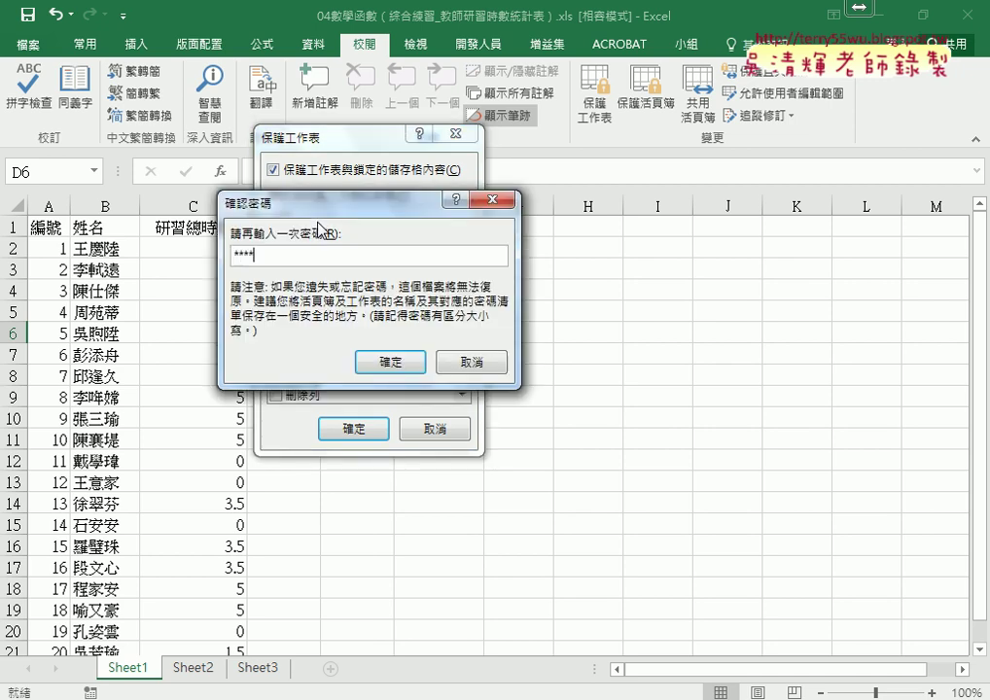
pyautogui.press('Return')
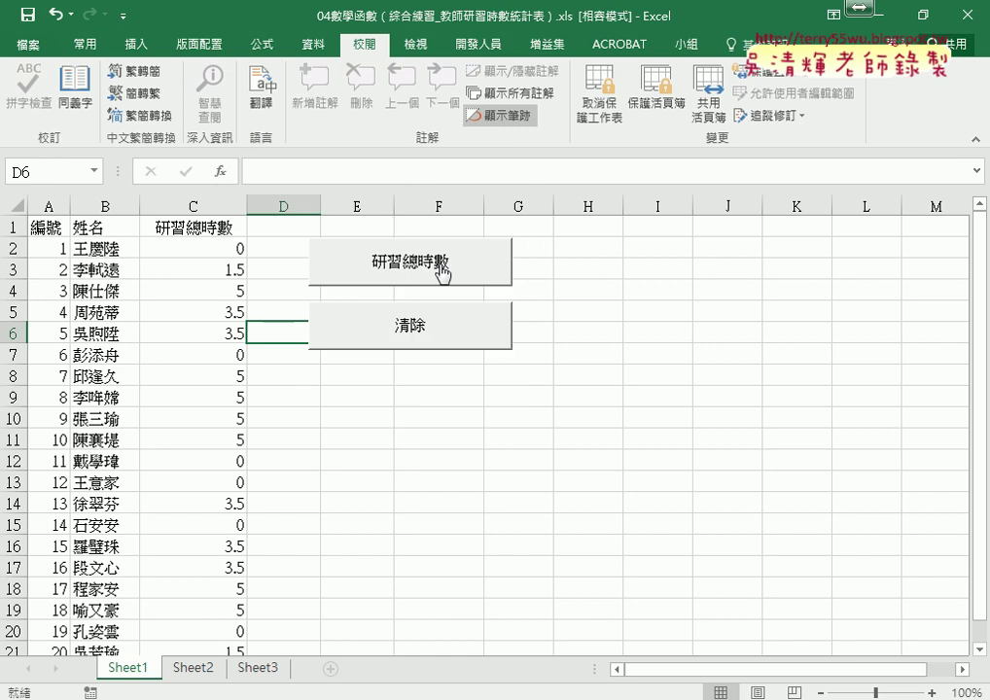
pyautogui.click(440, 273)
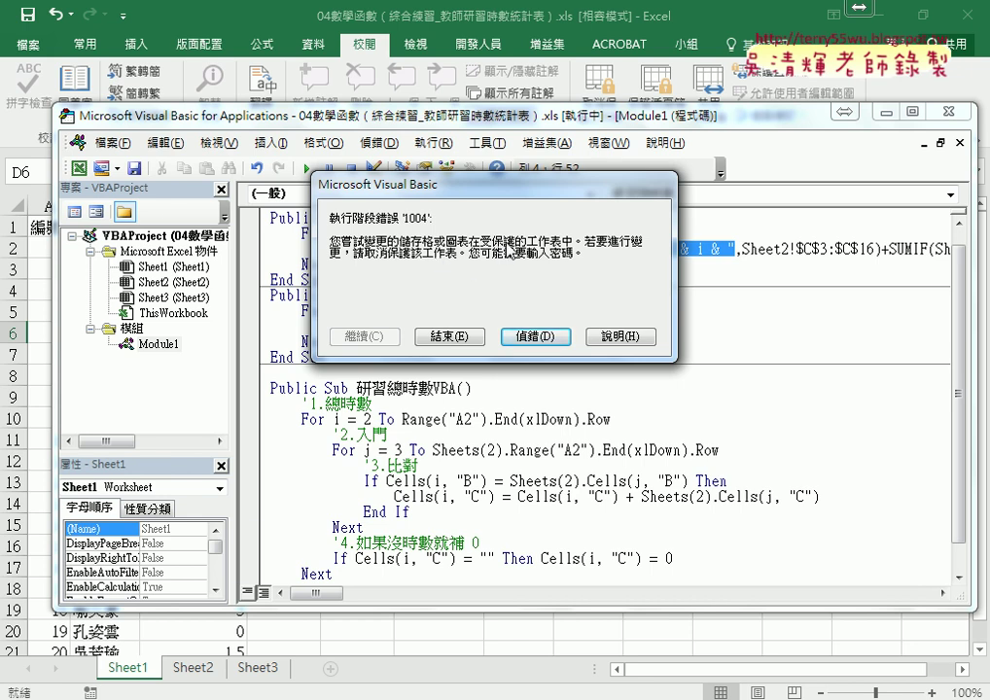
# Move the 1004 error aside, debug to the failing SUMIF line, and reset the macro
pyautogui.moveTo(398, 184); pyautogui.dragTo(399, 367)
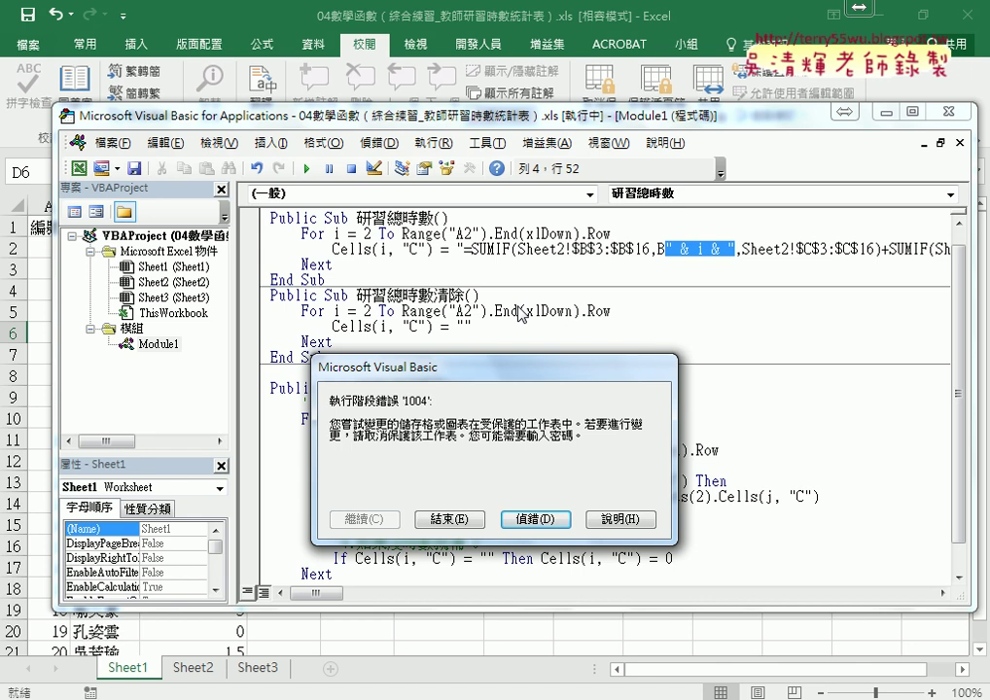
pyautogui.click(534, 520)
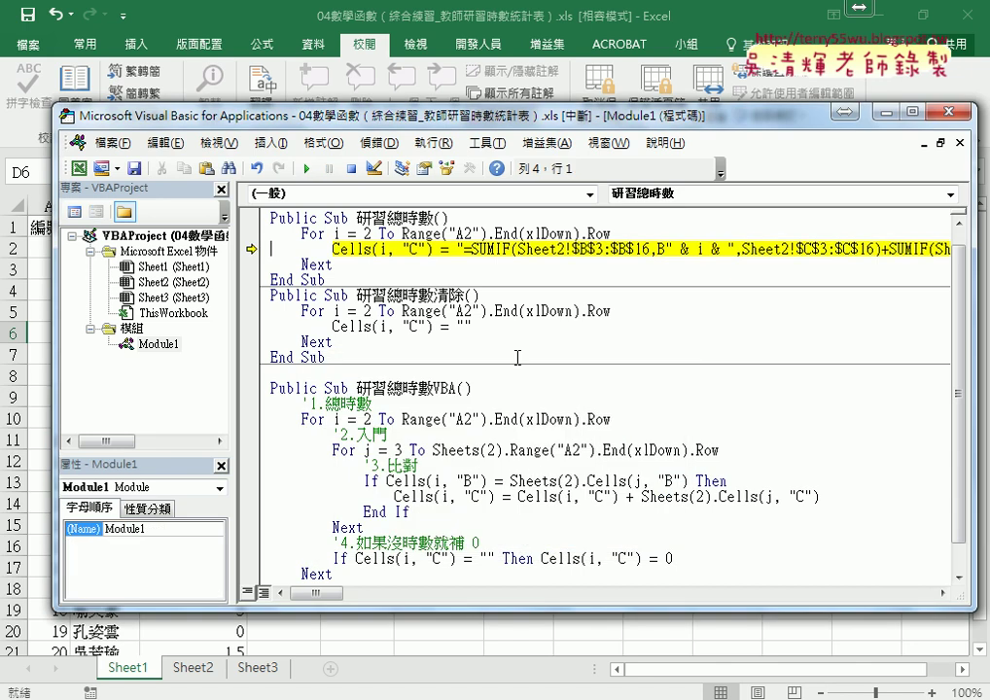
pyautogui.click(352, 168)
# Insert an indented blank line below the Sub 研習總時數 heading and widen the code area
pyautogui.click(472, 219)
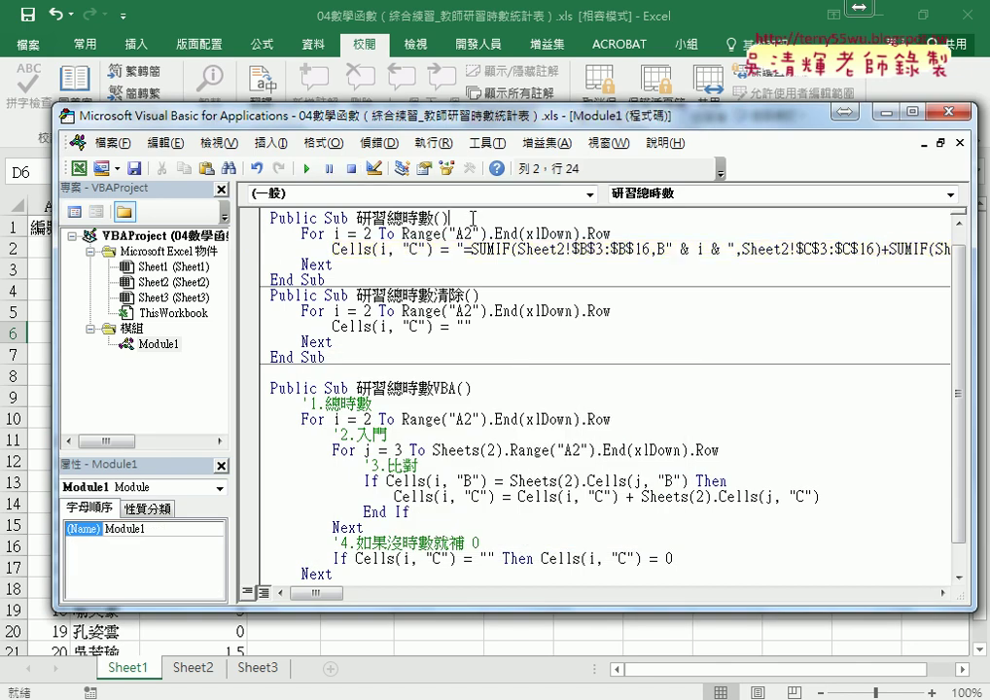
pyautogui.press('Return')
pyautogui.press('Tab')
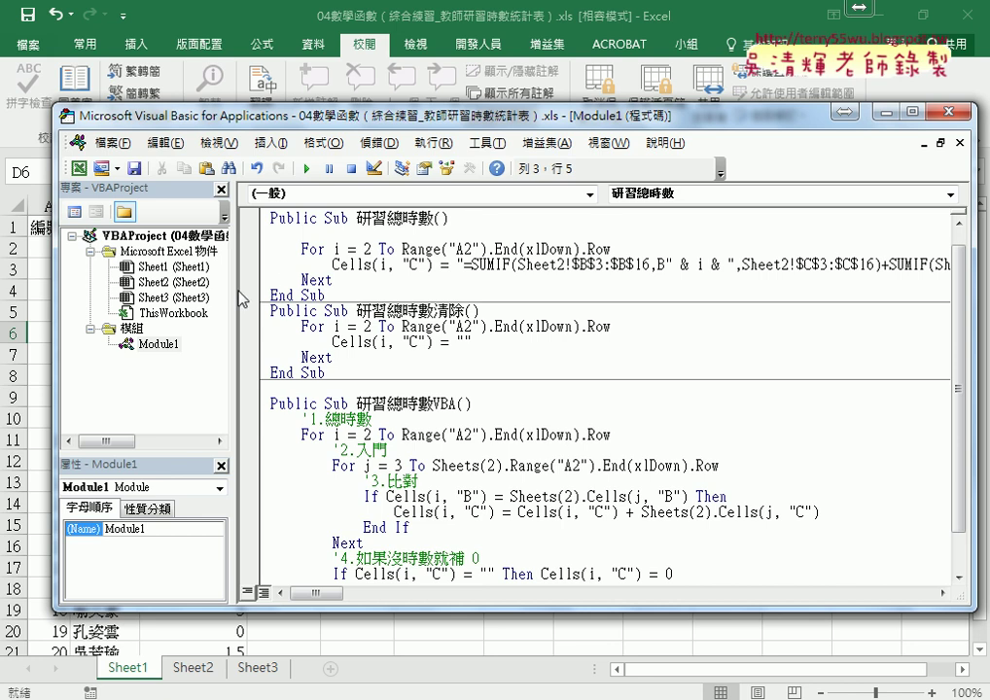
pyautogui.moveTo(233, 224); pyautogui.dragTo(163, 231)
pyautogui.moveTo(210, 107); pyautogui.dragTo(315, 102)
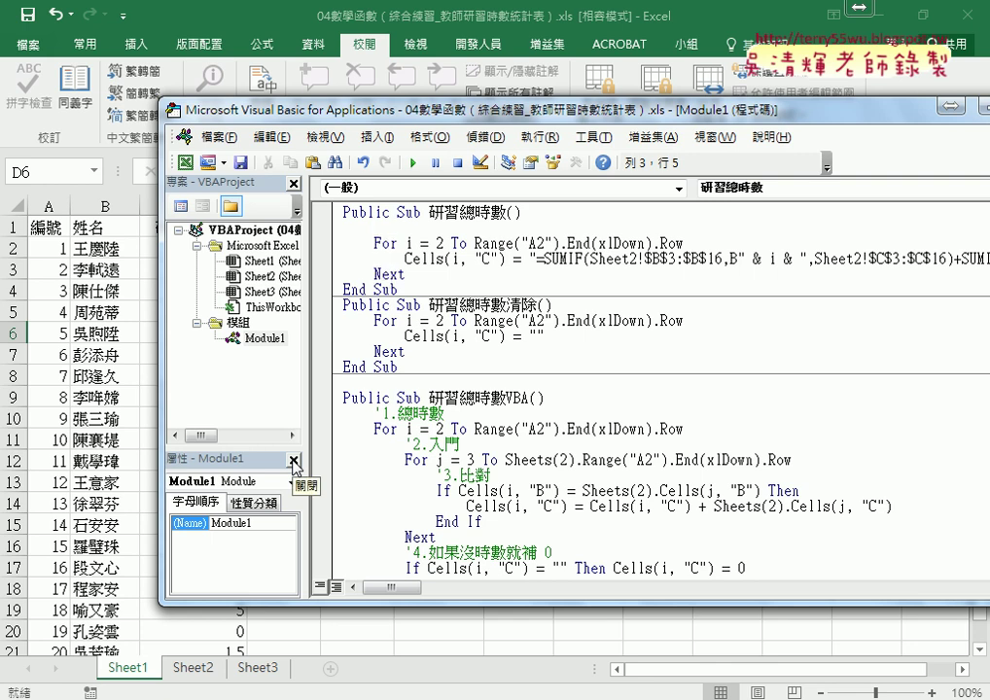
# Write ActiveSheet.Unprotect with the sheet password on the new line
pyautogui.write('activ')
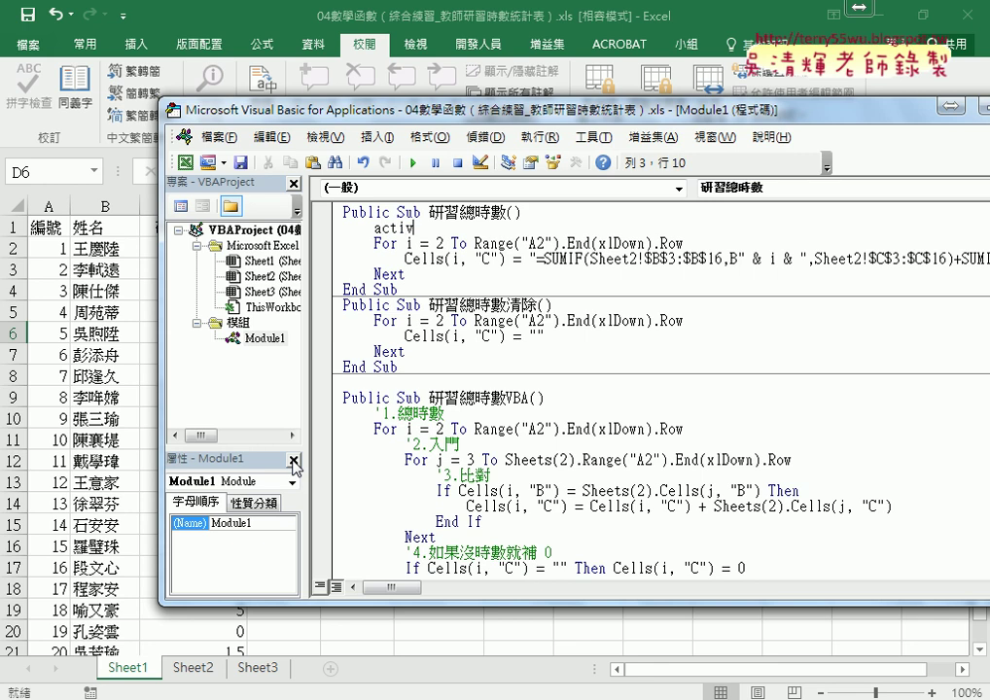
pyautogui.write('e')
pyautogui.write('sh')
pyautogui.write('eet')
pyautogui.click(422, 227)
pyautogui.moveTo(422, 227)
pyautogui.mouseDown()
pyautogui.moveTo(375, 226)
pyautogui.moveTo(459, 227)
pyautogui.mouseUp()
pyautogui.click(421, 227)
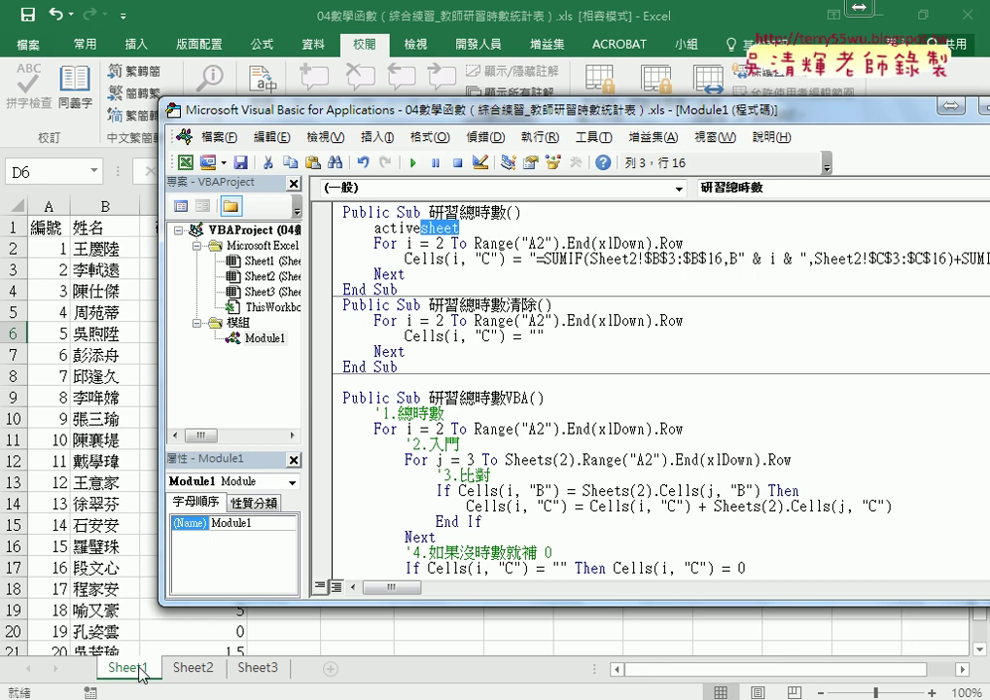
pyautogui.click(473, 227)
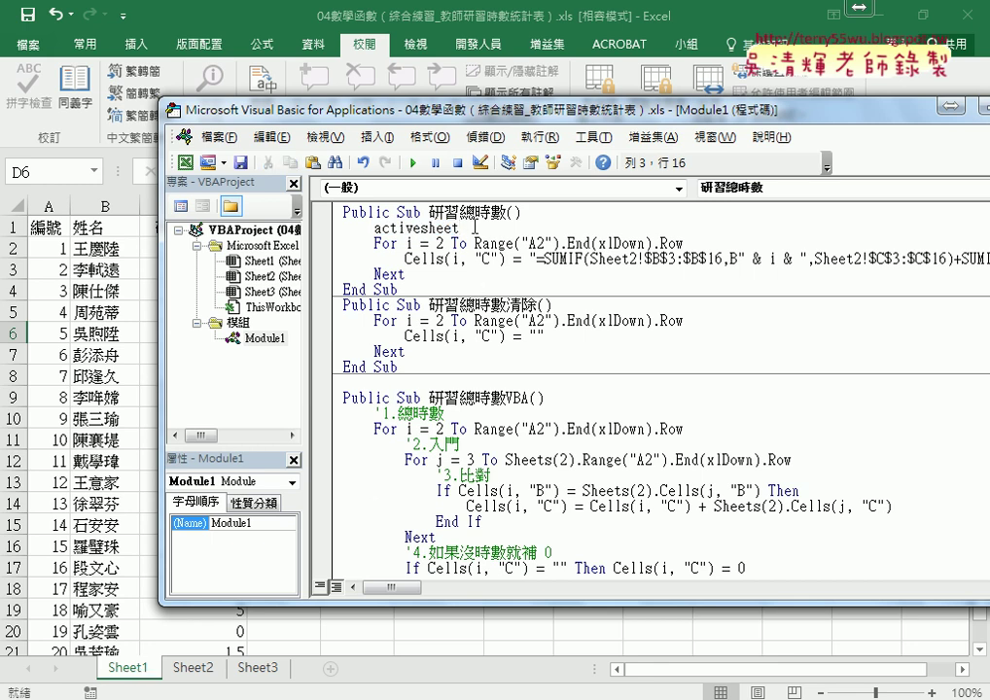
pyautogui.write('.')
pyautogui.write('unp')
pyautogui.write('rot')
pyautogui.write('ect')
pyautogui.write(' ("')
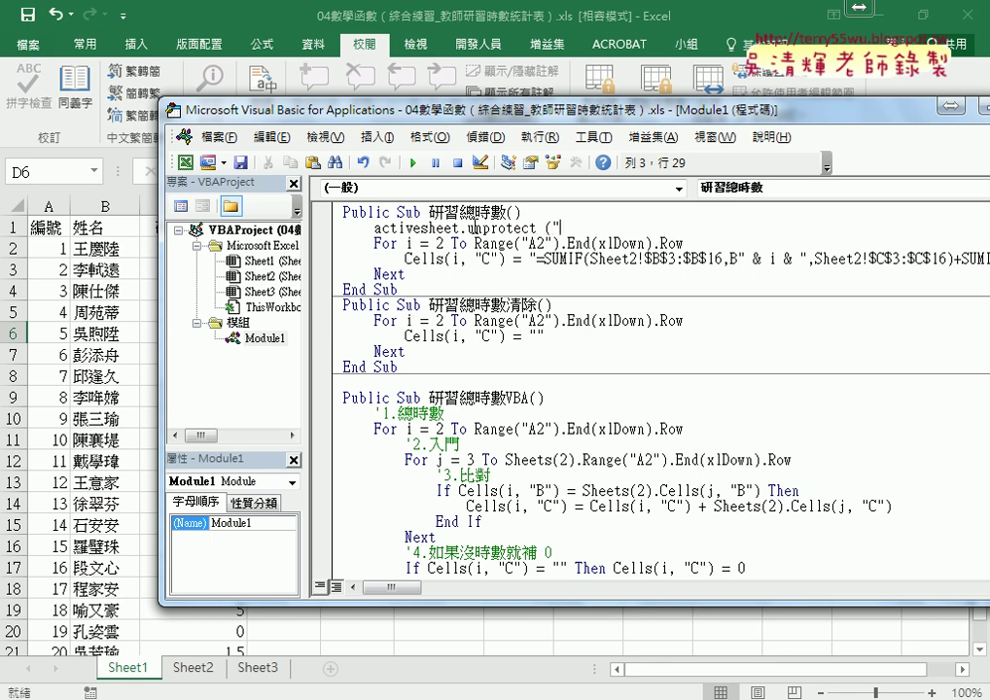
pyautogui.write('")')
pyautogui.press('Left')
pyautogui.press('Left')
pyautogui.click(494, 348)
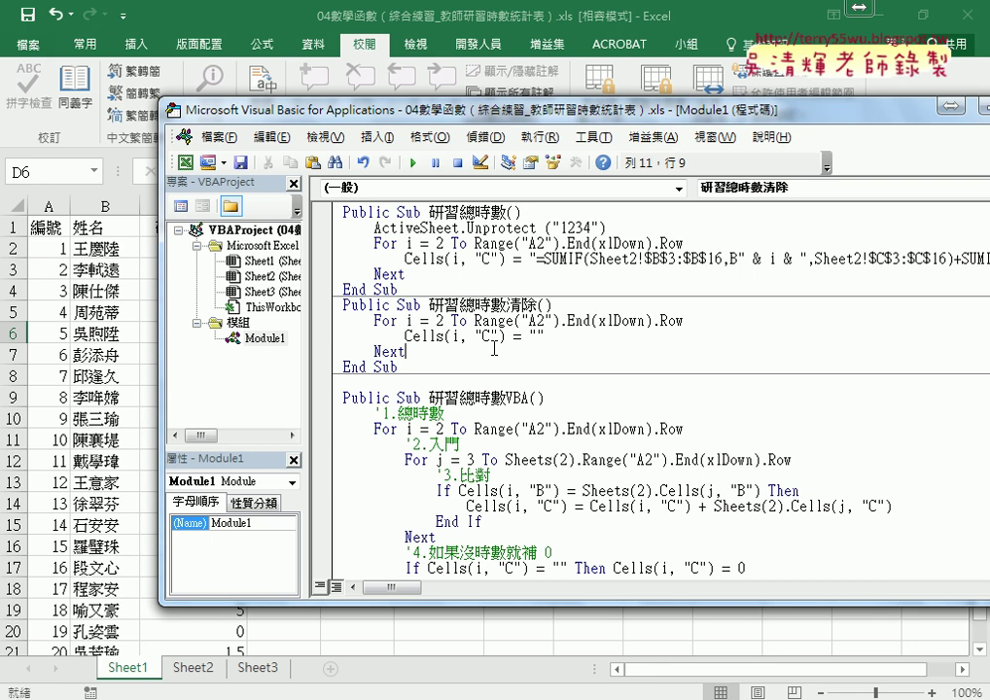
pyautogui.click(424, 275)
pyautogui.press('Return')
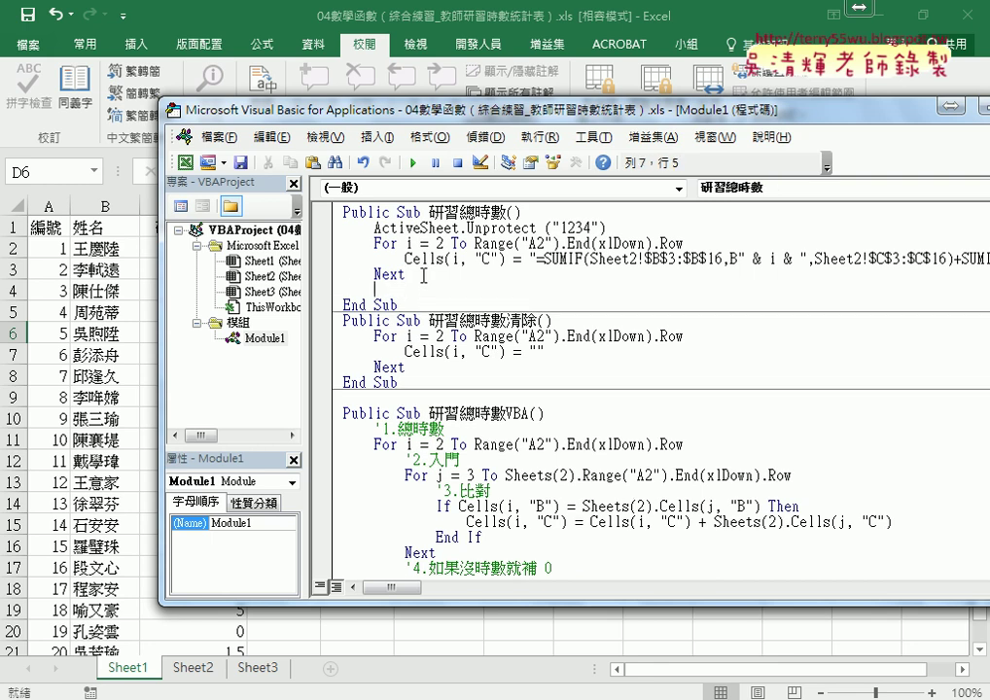
pyautogui.moveTo(605, 227)
pyautogui.mouseDown()
pyautogui.moveTo(375, 228)
pyautogui.moveTo(377, 290)
pyautogui.mouseUp()
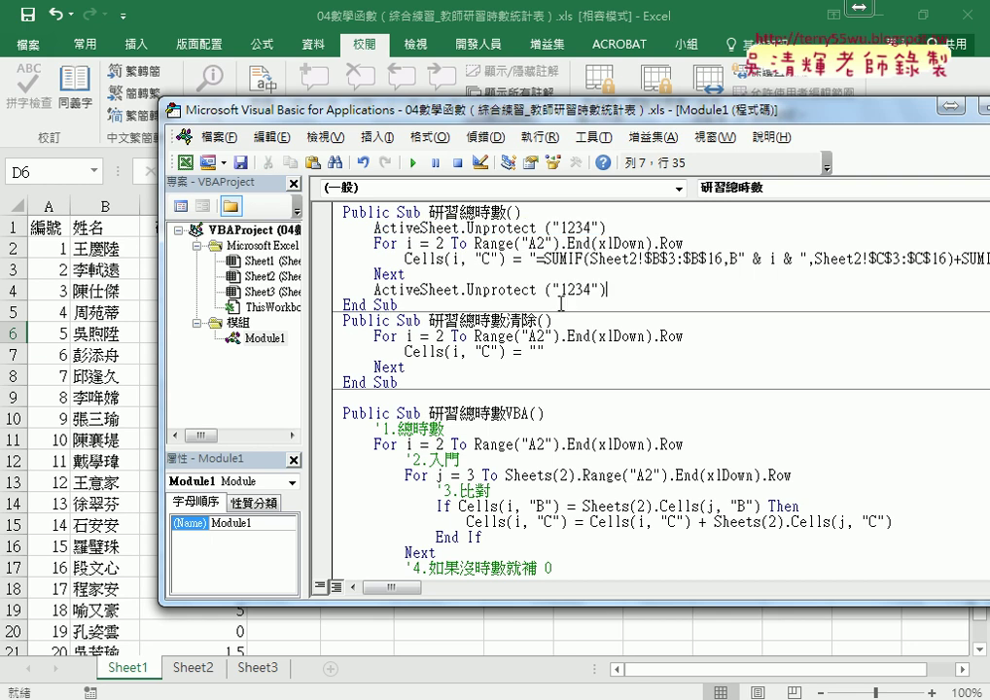
pyautogui.click(484, 289)
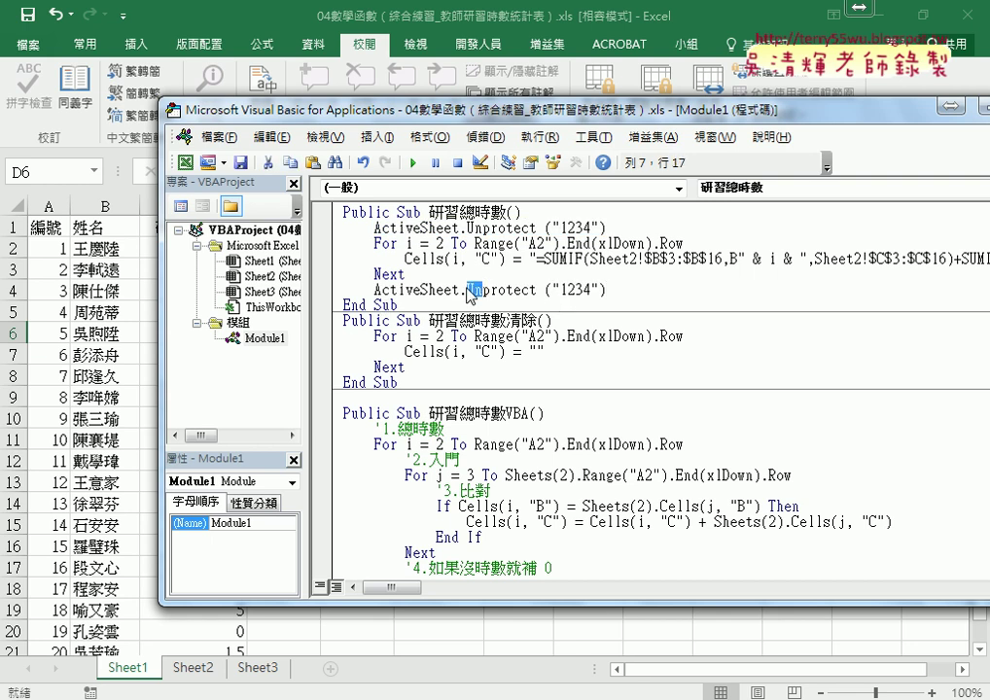
pyautogui.press('BackSpace')
pyautogui.press('BackSpace')
pyautogui.click(532, 383)
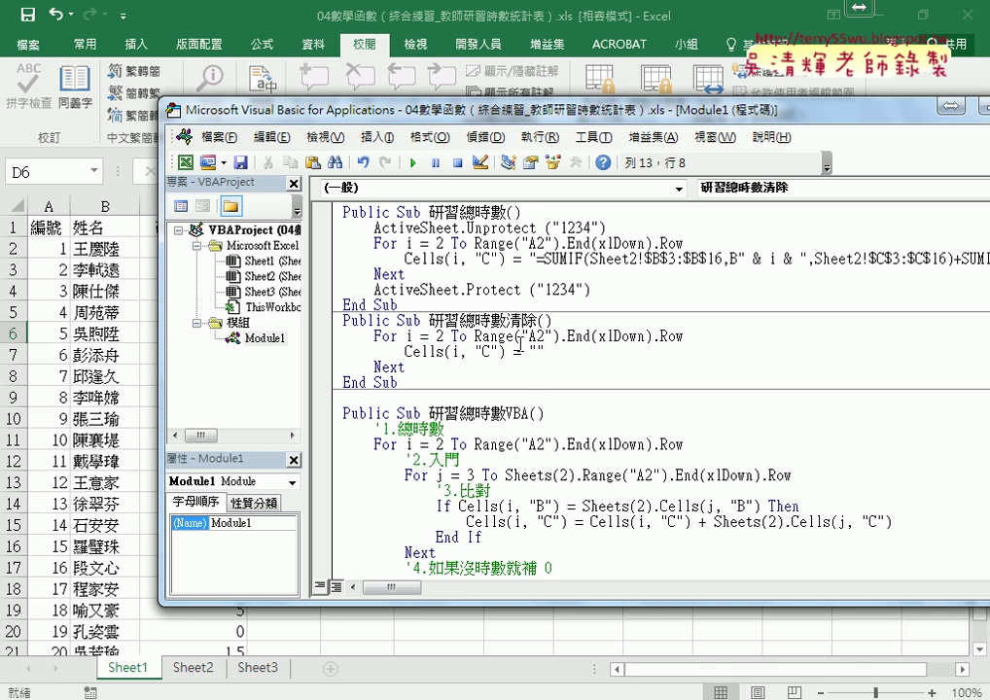
pyautogui.moveTo(465, 289)
pyautogui.mouseDown()
pyautogui.moveTo(523, 288)
pyautogui.moveTo(477, 289)
pyautogui.mouseUp()
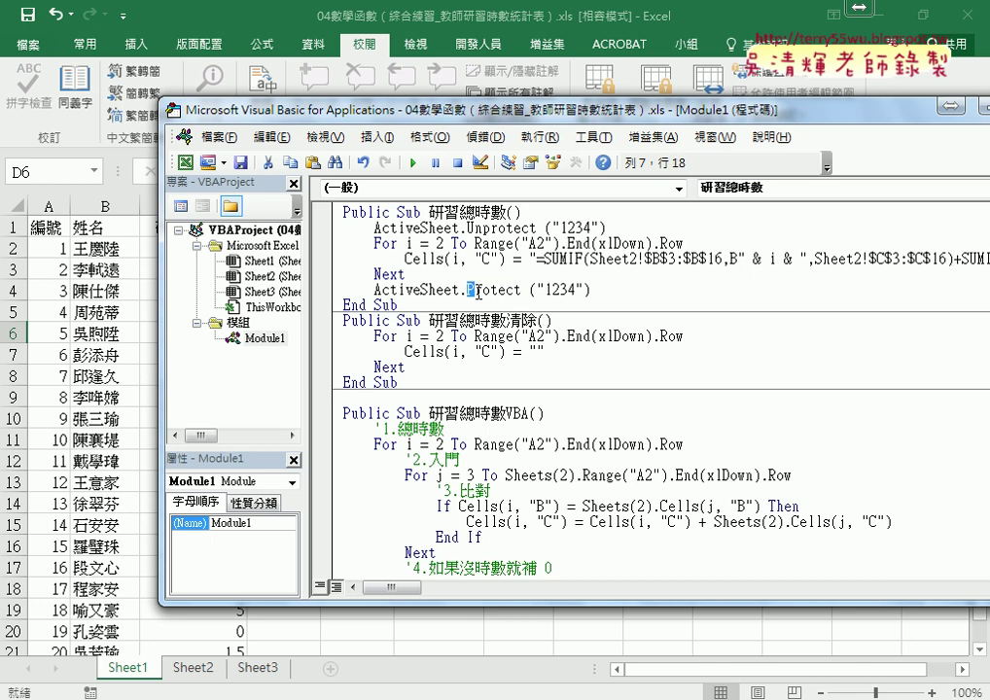
pyautogui.click(376, 289)
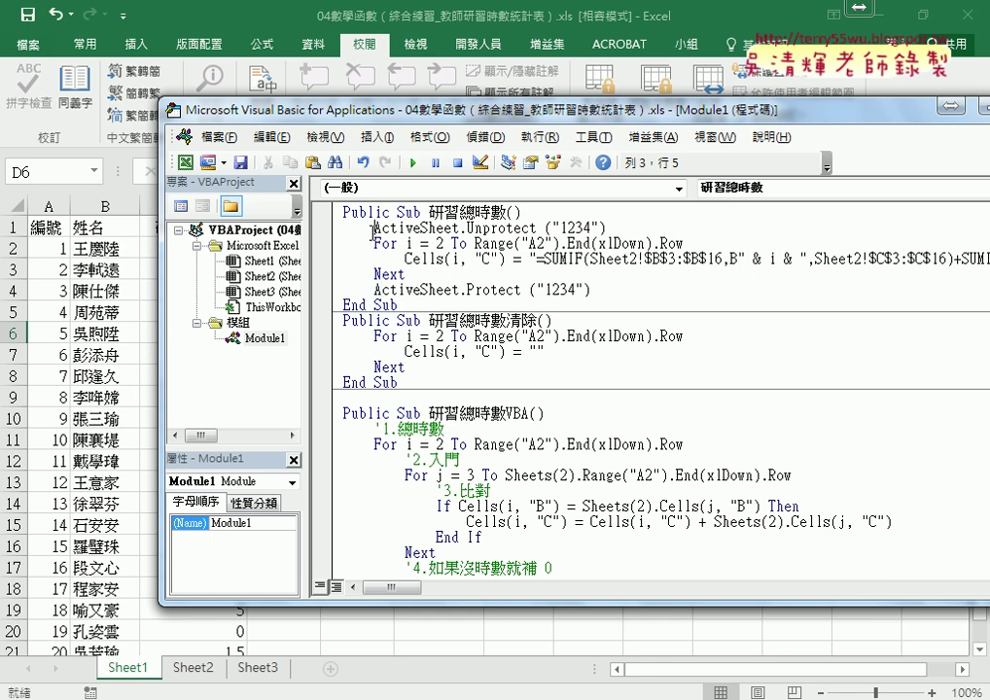
# Walk through the macro's For…Next loop and its Unprotect statement
pyautogui.click(405, 259)
pyautogui.doubleClick(386, 243)
pyautogui.doubleClick(401, 274)
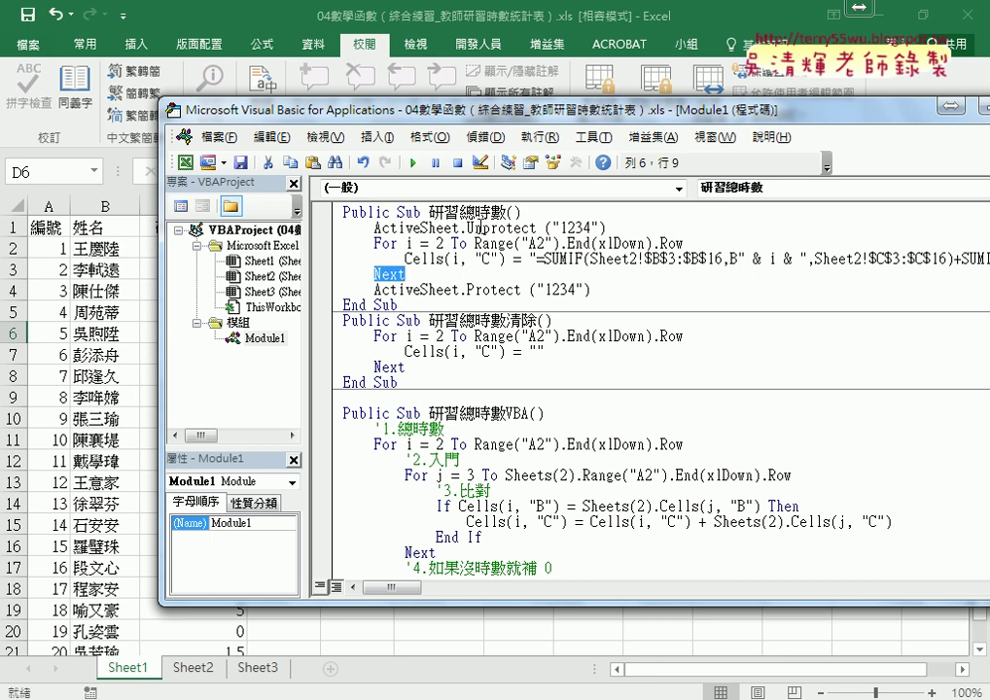
pyautogui.click(470, 227)
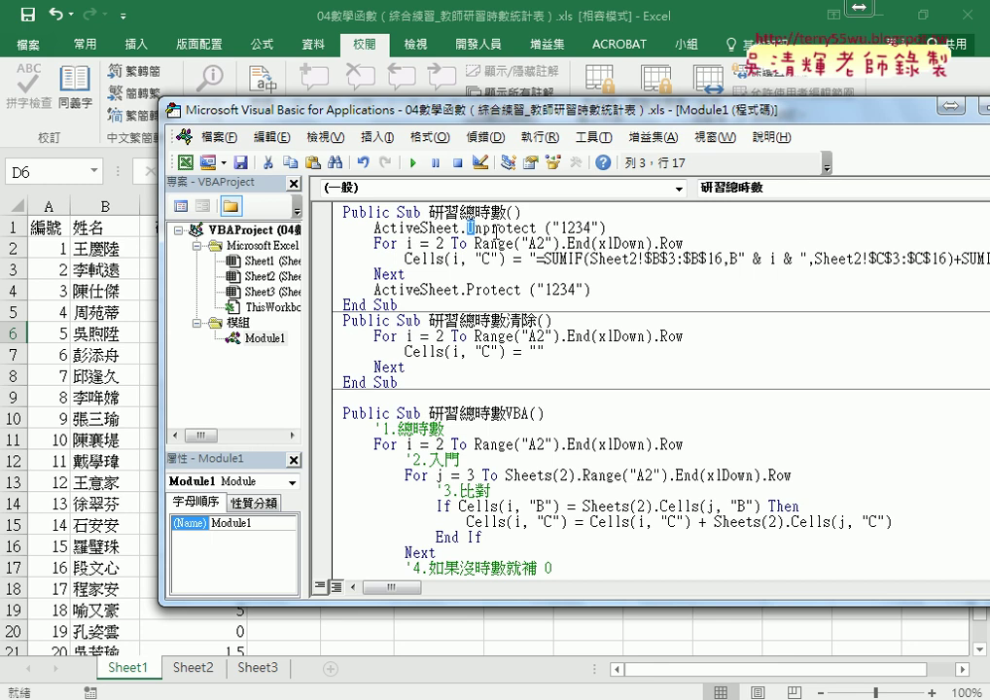
pyautogui.click(407, 274)
# Move the code window aside to show column C, select C2, and restore the editor
pyautogui.moveTo(492, 118); pyautogui.dragTo(614, 202)
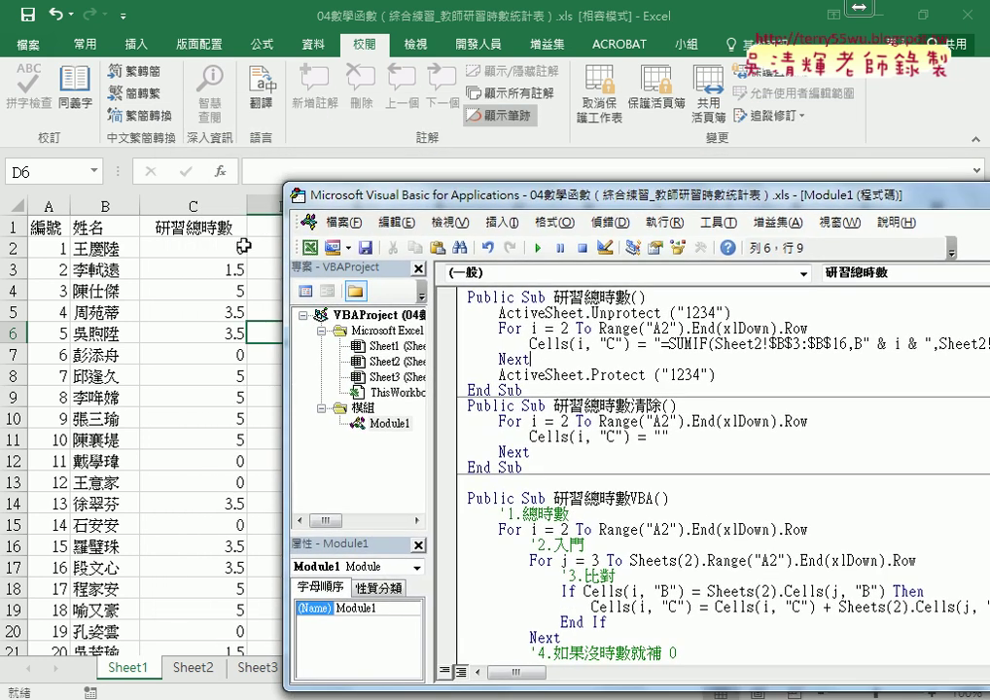
pyautogui.click(223, 249)
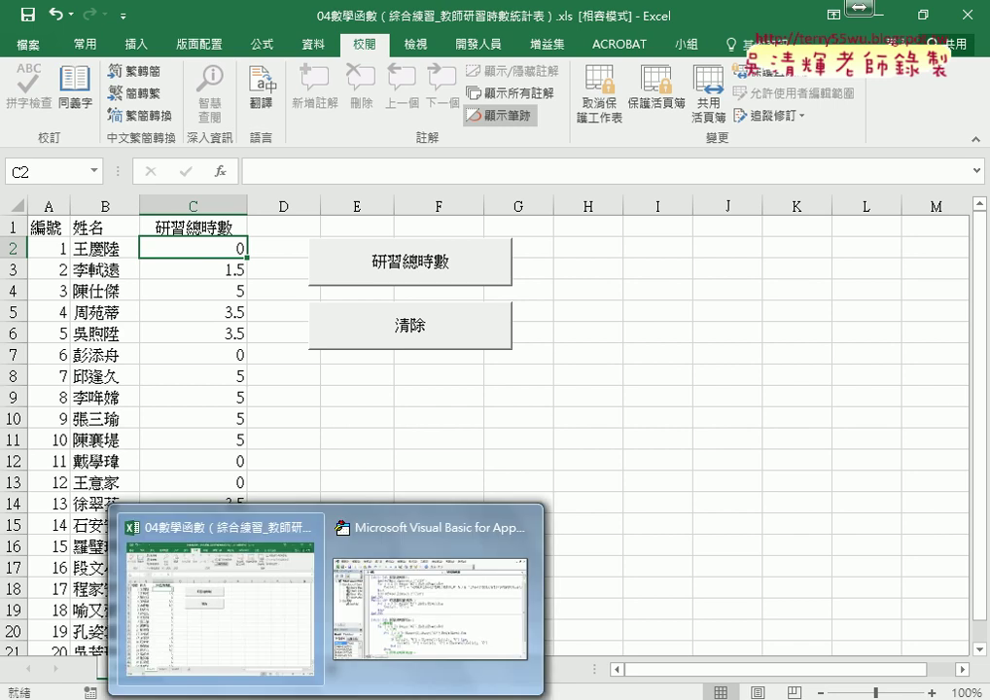
pyautogui.click(442, 586)
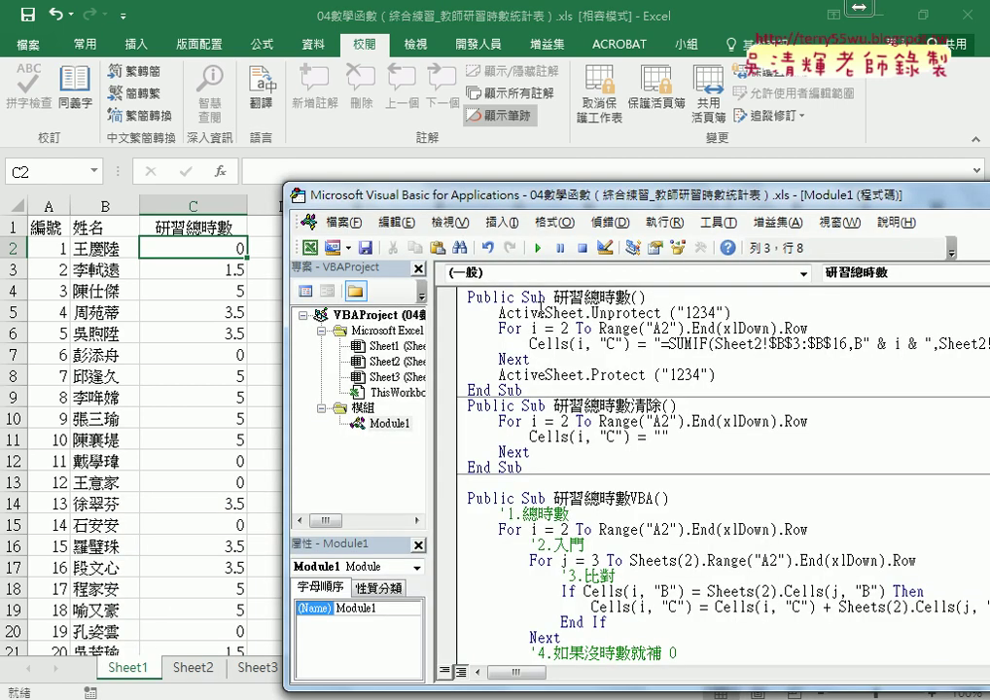
# Step into 研習總時數 with F8 and execute its Unprotect line, leaving Sheet1 unprotected
pyautogui.press('F8')
pyautogui.press('F8')
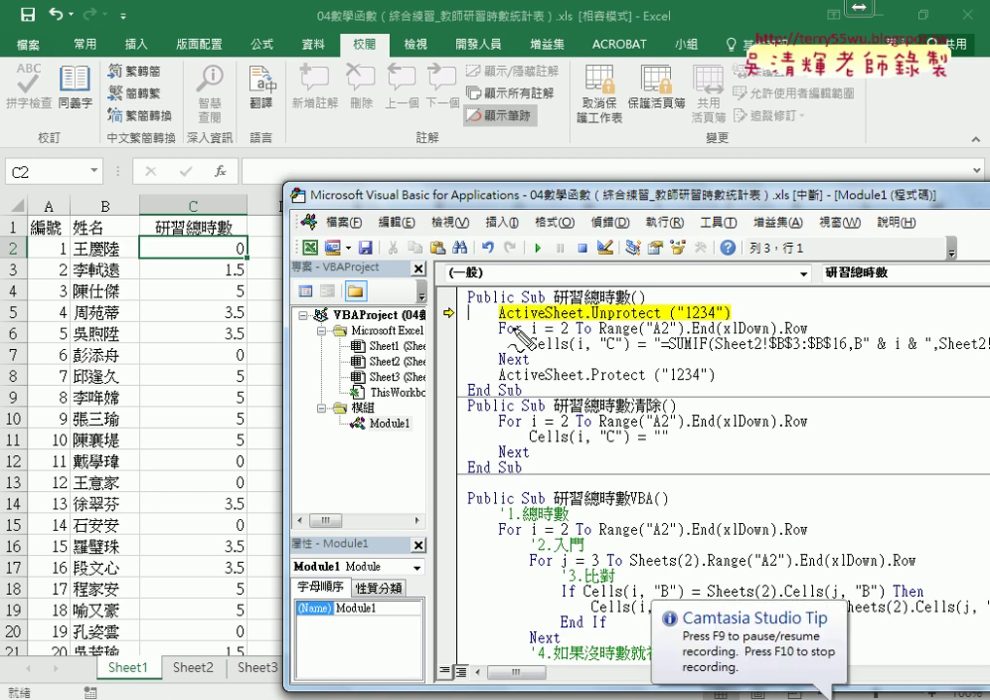
pyautogui.moveTo(508, 326); pyautogui.dragTo(731, 325)
pyautogui.moveTo(240, 230); pyautogui.dragTo(216, 235)
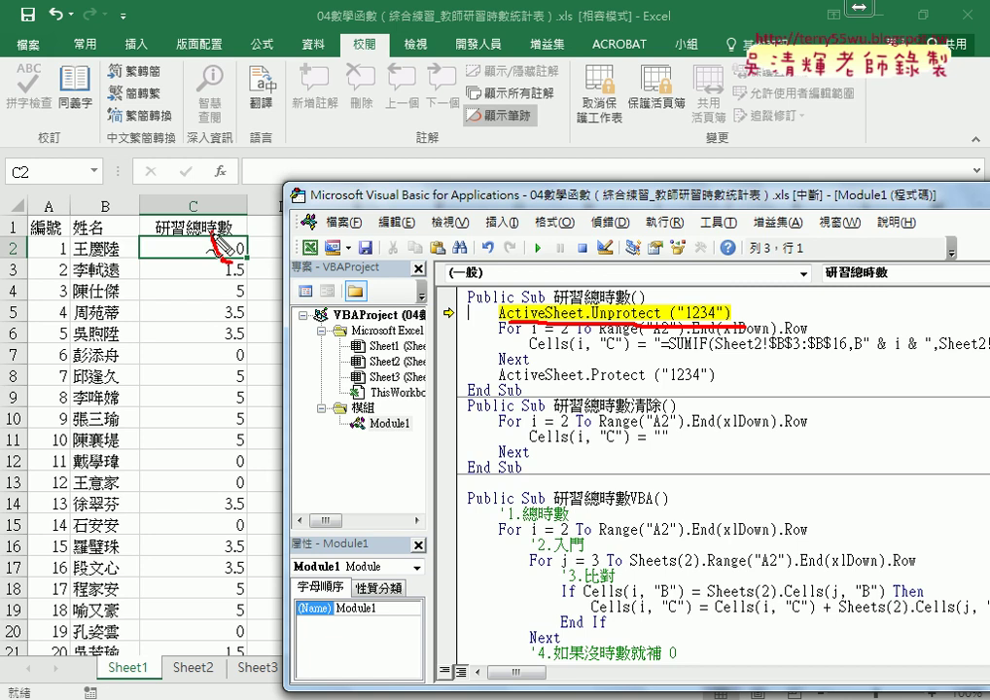
pyautogui.moveTo(255, 159); pyautogui.dragTo(310, 186)
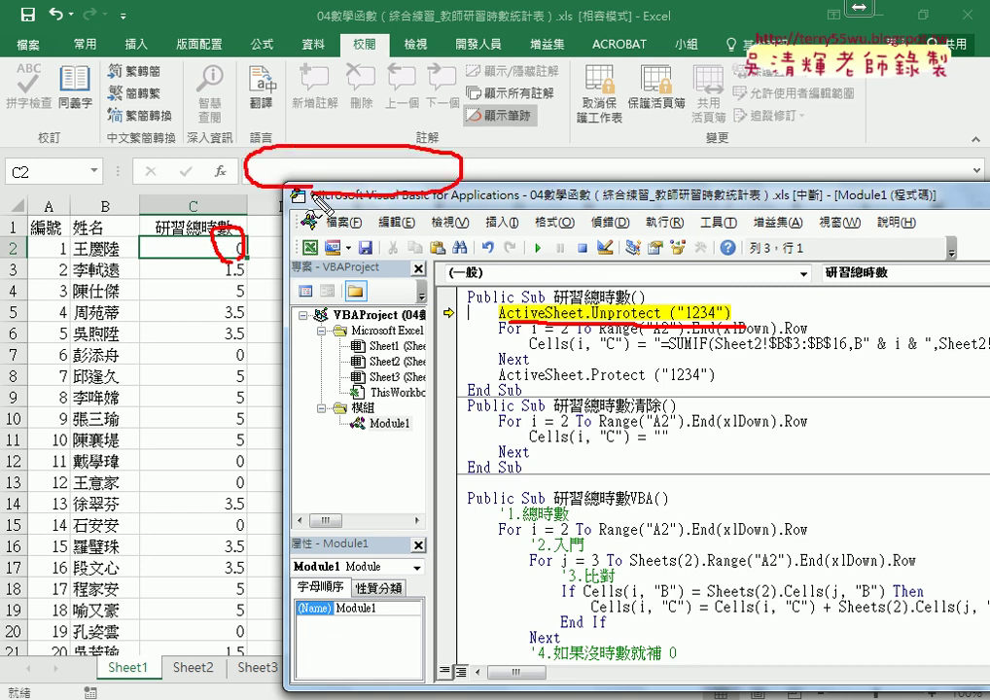
pyautogui.moveTo(202, 206)
pyautogui.mouseDown()
pyautogui.moveTo(233, 156)
pyautogui.moveTo(222, 168)
pyautogui.mouseUp()
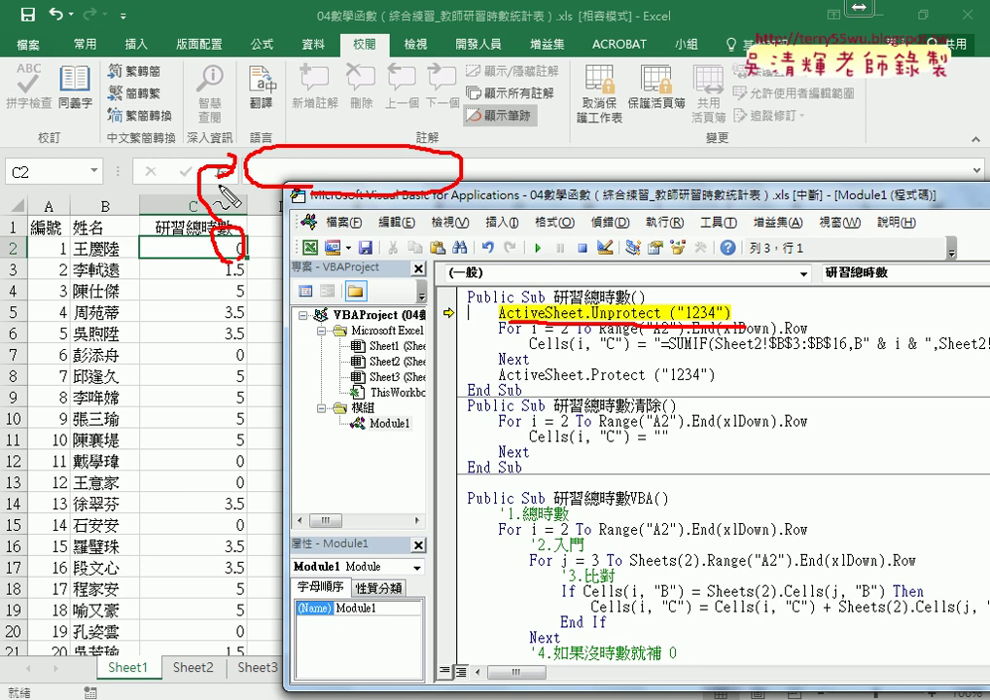
pyautogui.press('Escape')
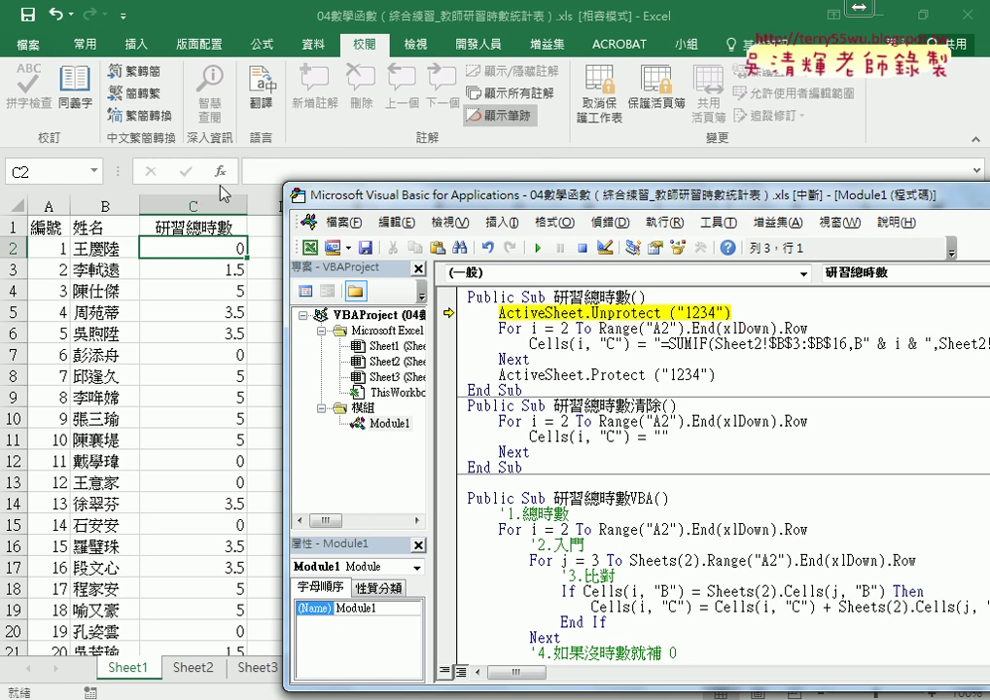
pyautogui.moveTo(367, 204); pyautogui.dragTo(368, 227)
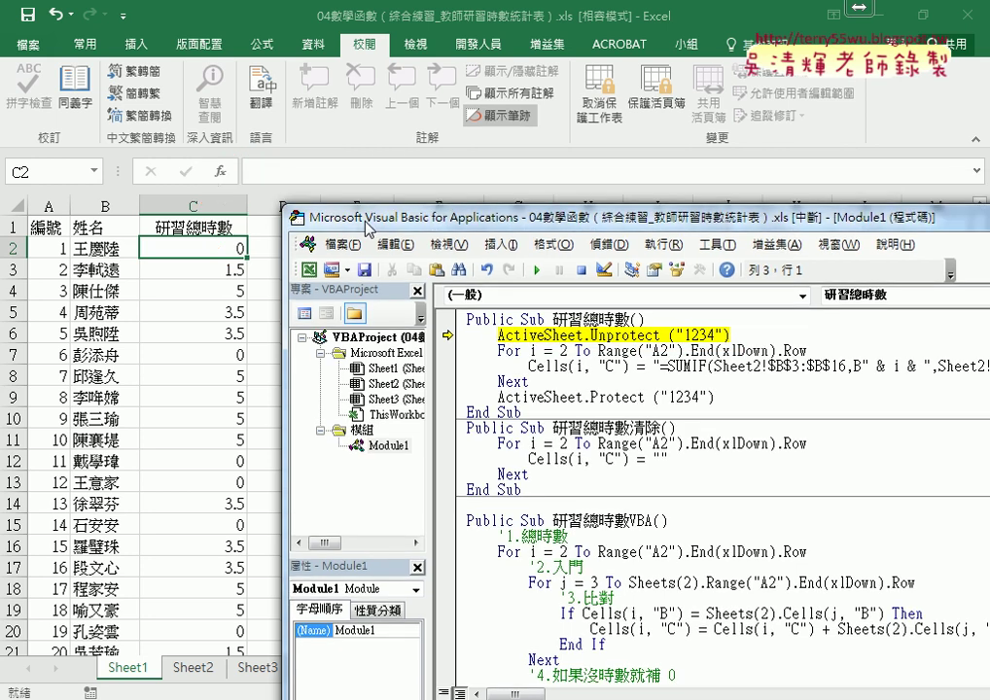
pyautogui.press('F8')
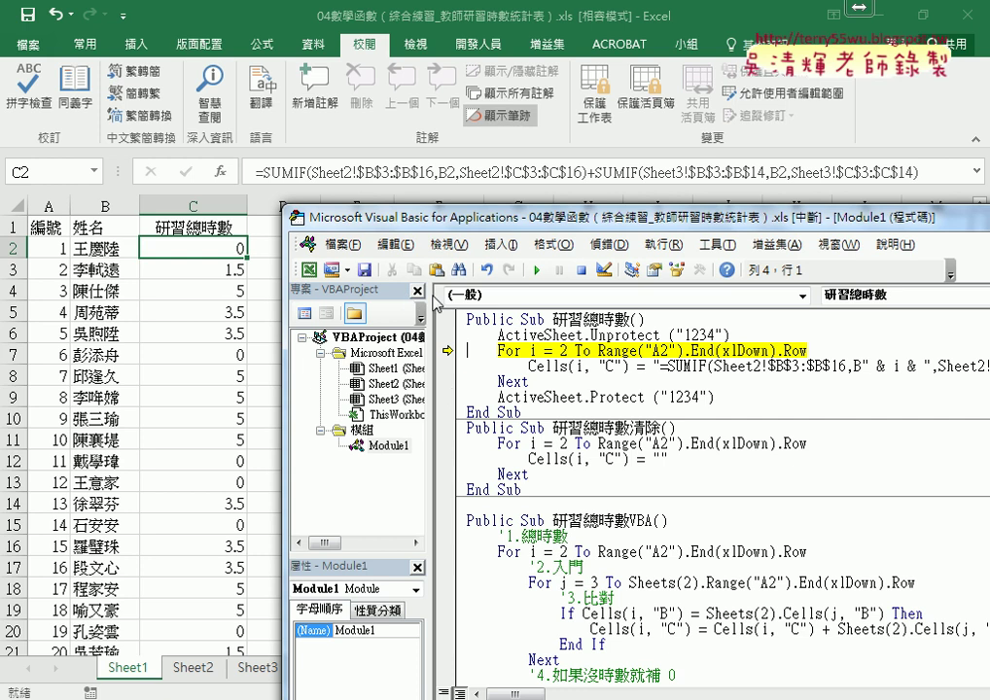
# Set breakpoints on the Protect and Unprotect lines, then run through the Protect line
pyautogui.click(445, 396)
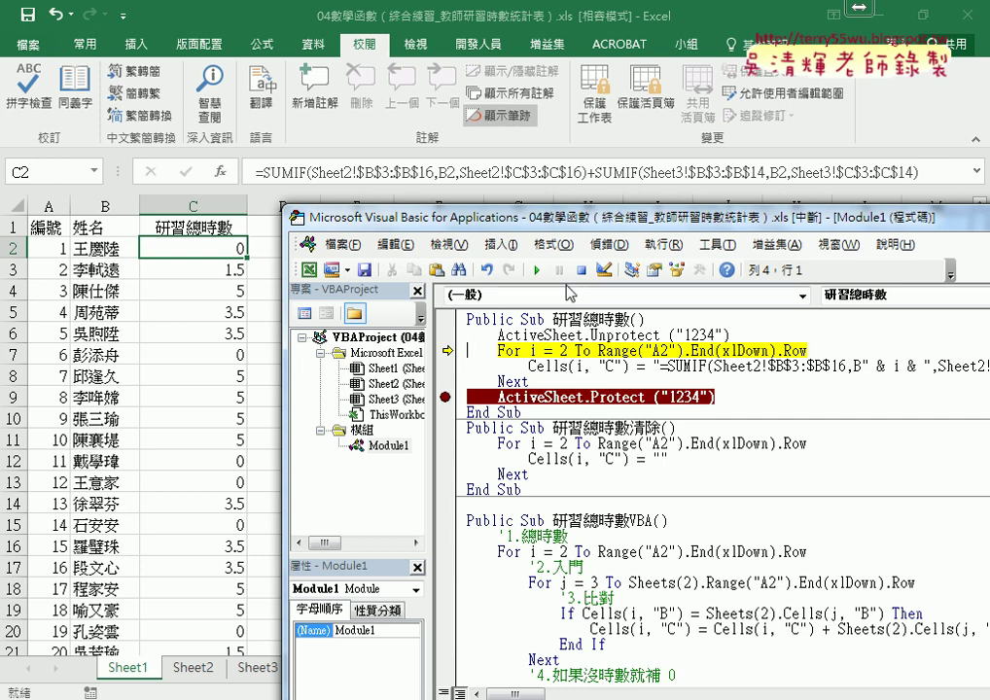
pyautogui.click(537, 269)
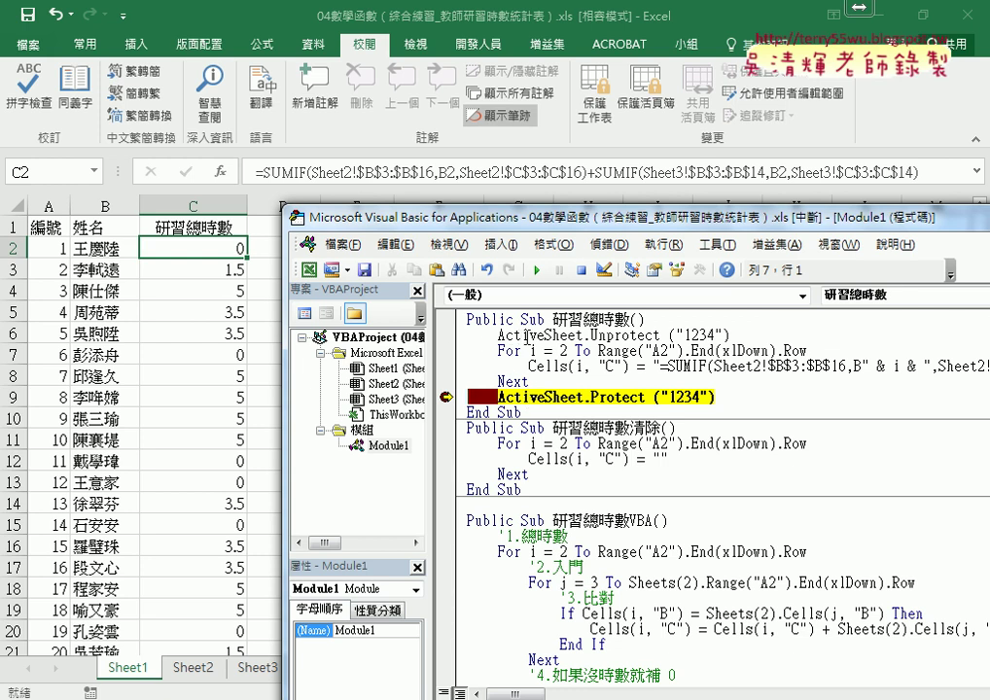
pyautogui.click(447, 334)
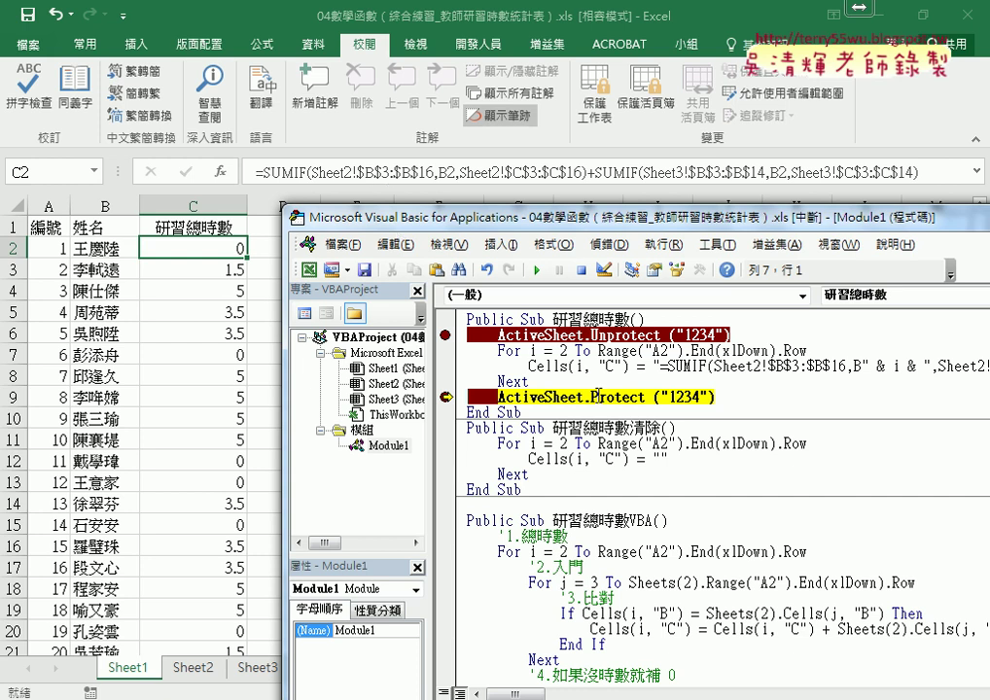
pyautogui.press('F8')
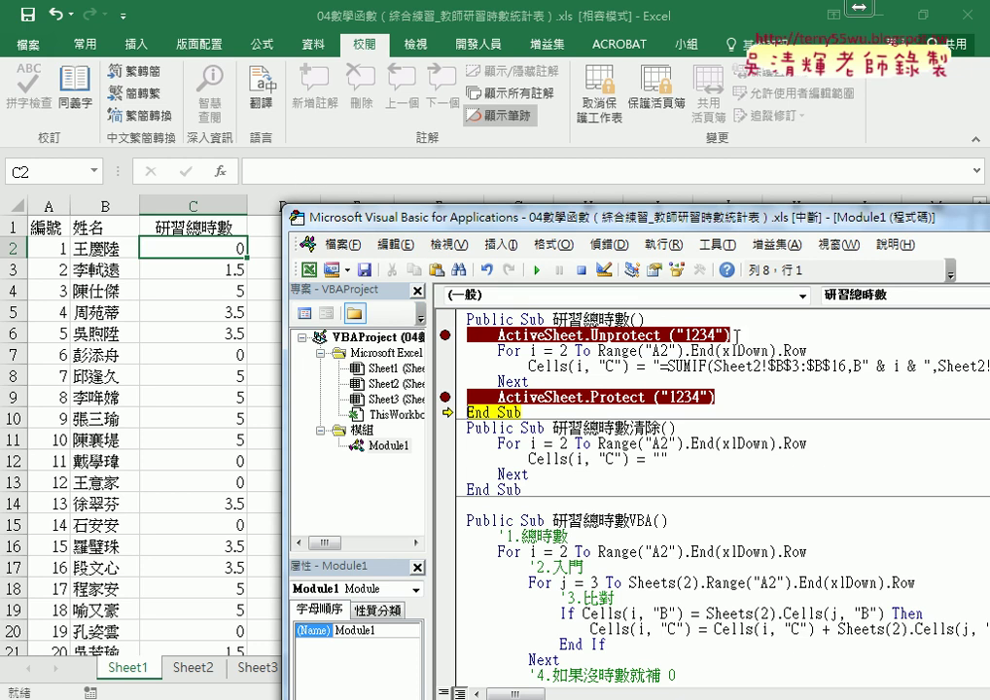
# Highlight the Unprotect and Protect statements, then close the code editor
pyautogui.moveTo(729, 335); pyautogui.dragTo(496, 334)
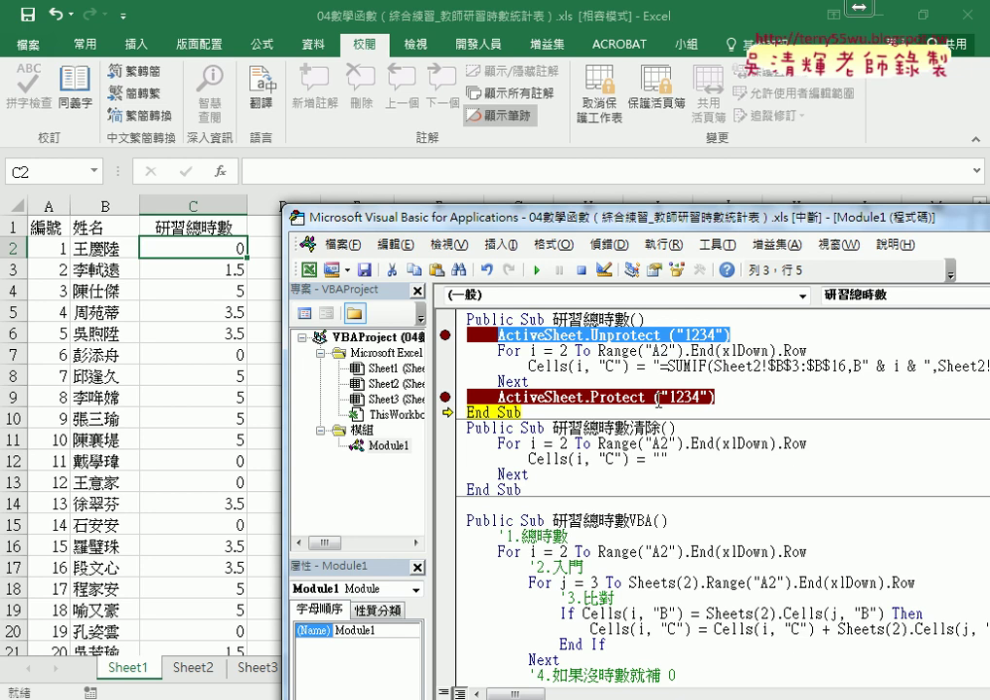
pyautogui.moveTo(716, 397); pyautogui.dragTo(499, 398)
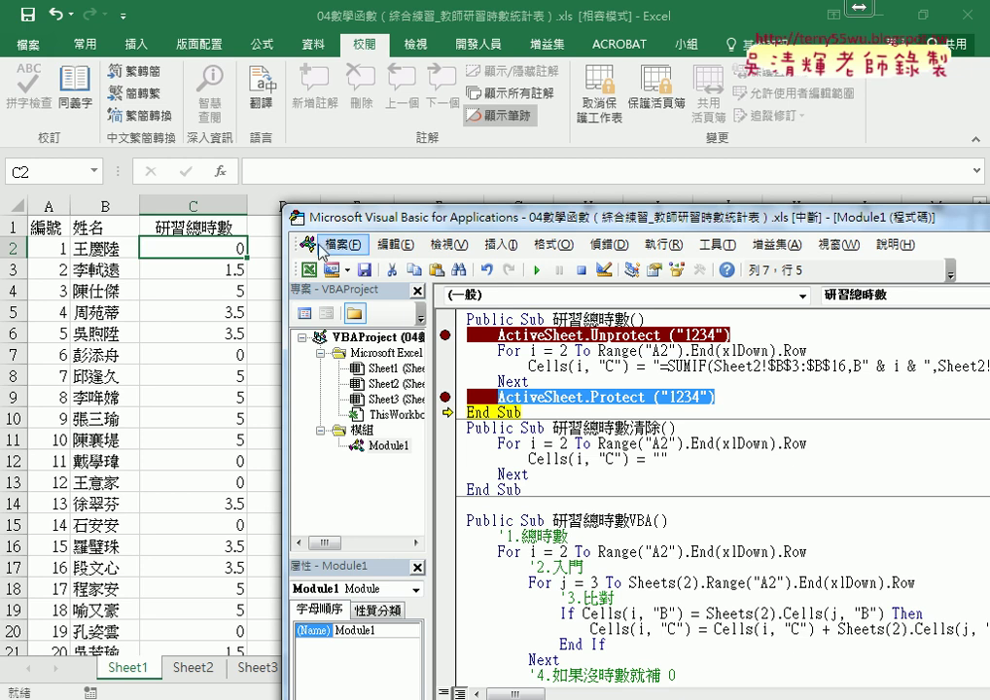
pyautogui.doubleClick(302, 222)
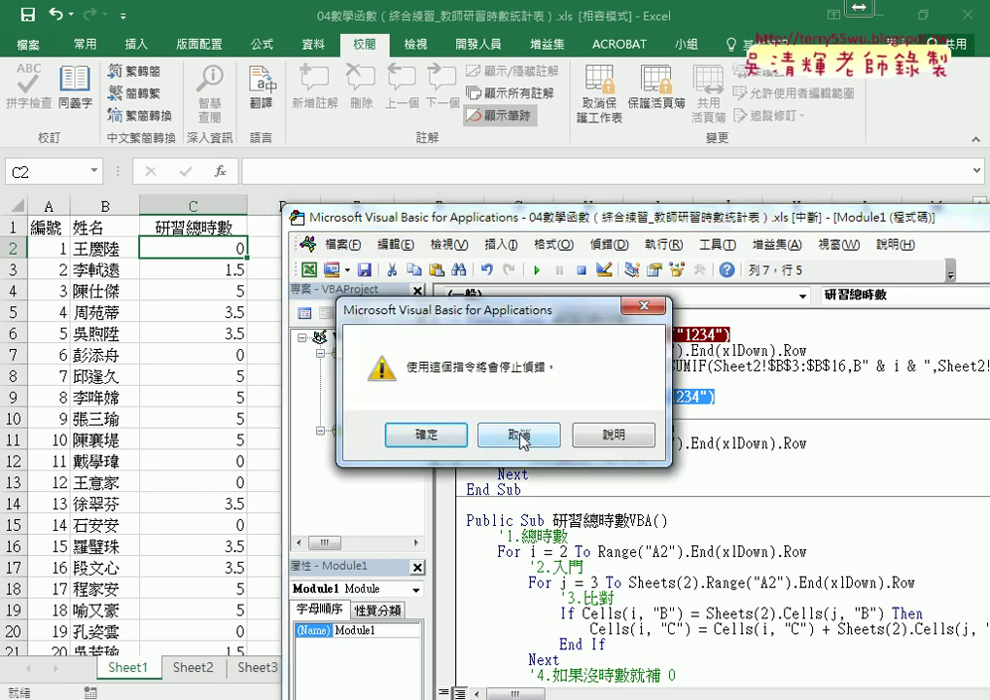
# Stop debugging and reopen the VBA editor from the Developer tab
pyautogui.click(426, 434)
pyautogui.click(448, 435)
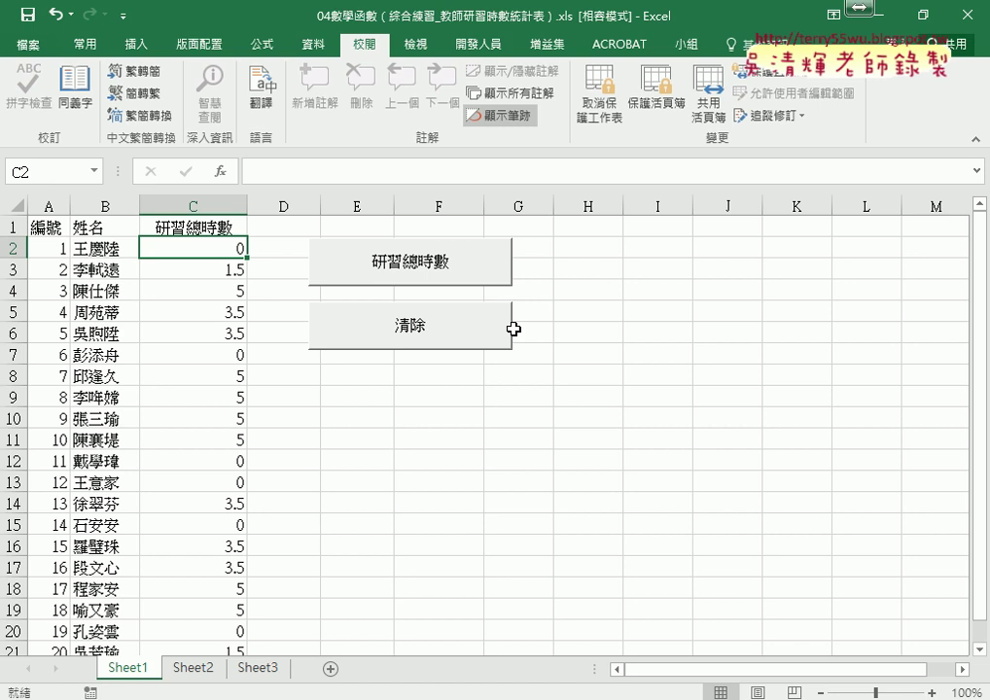
pyautogui.click(477, 44)
pyautogui.click(37, 105)
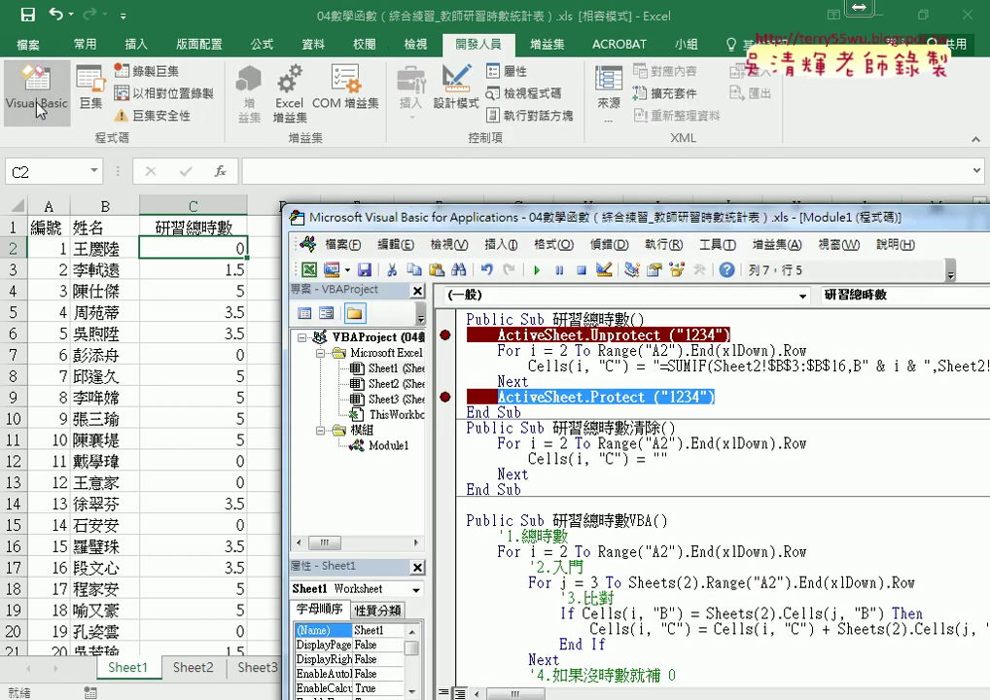
pyautogui.moveTo(389, 226); pyautogui.dragTo(176, 123)
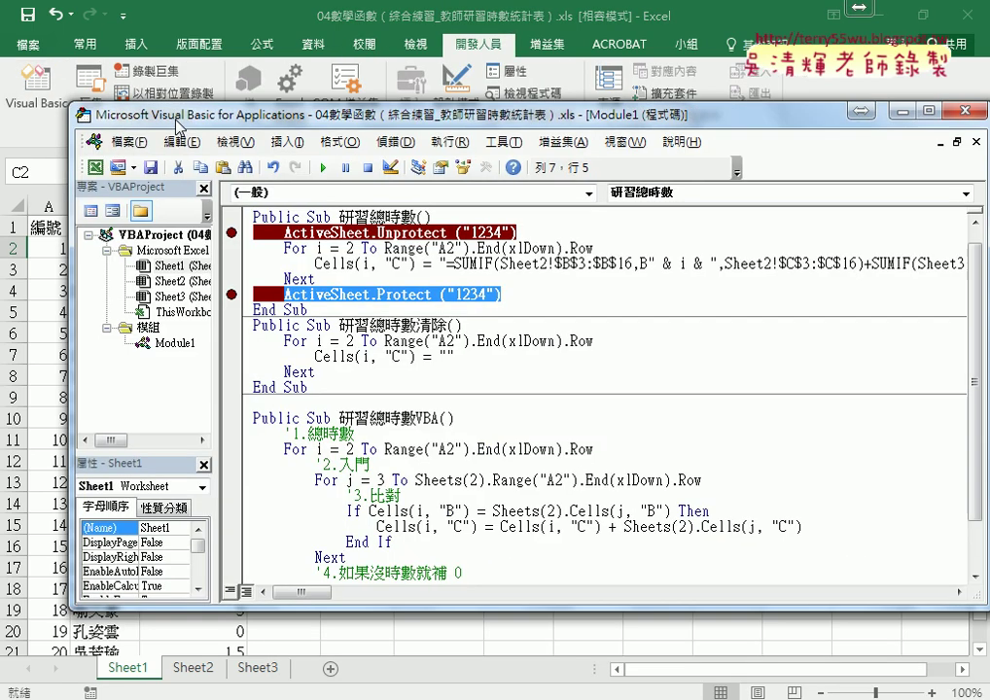
# Select the password in Module1's Unprotect line and widen the Project pane to show full names
pyautogui.click(171, 343)
pyautogui.click(424, 293)
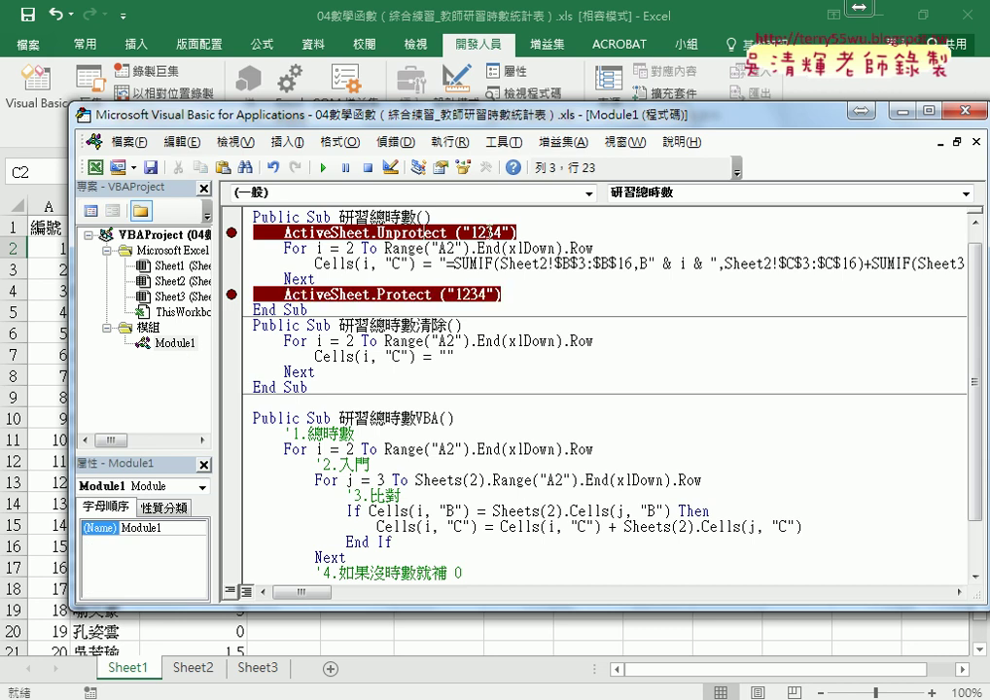
pyautogui.moveTo(463, 233); pyautogui.dragTo(507, 228)
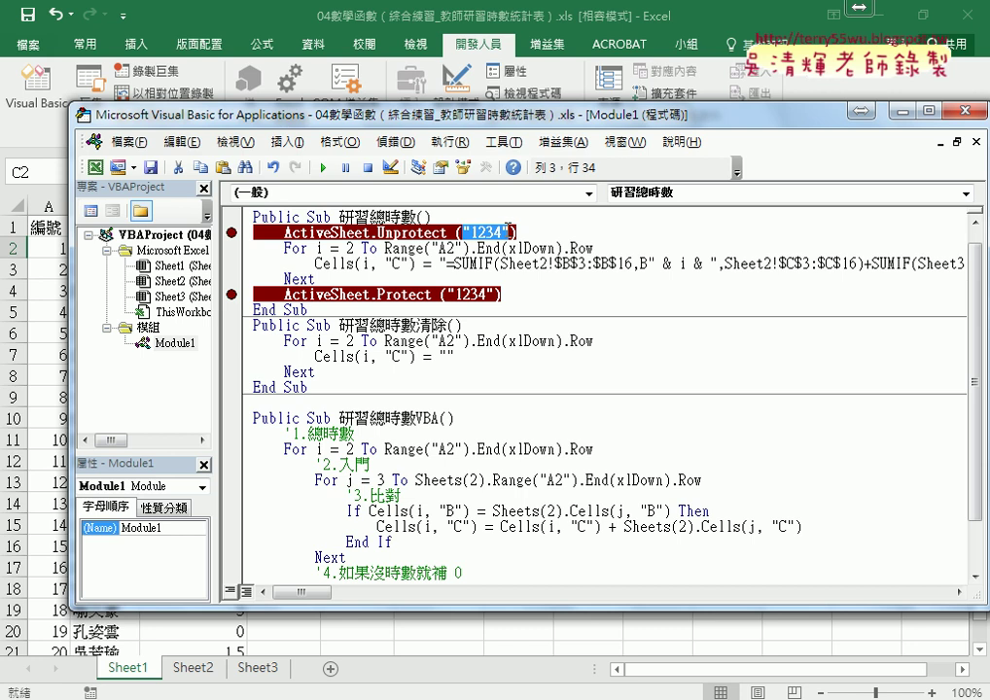
pyautogui.click(153, 238)
pyautogui.rightClick(154, 239)
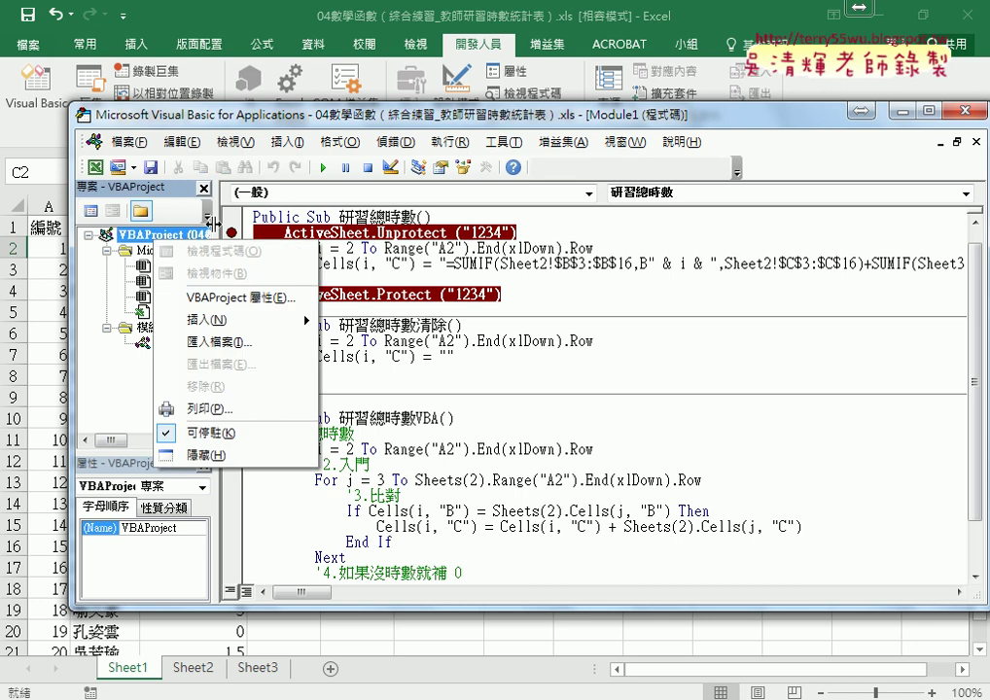
pyautogui.moveTo(216, 243); pyautogui.dragTo(295, 243)
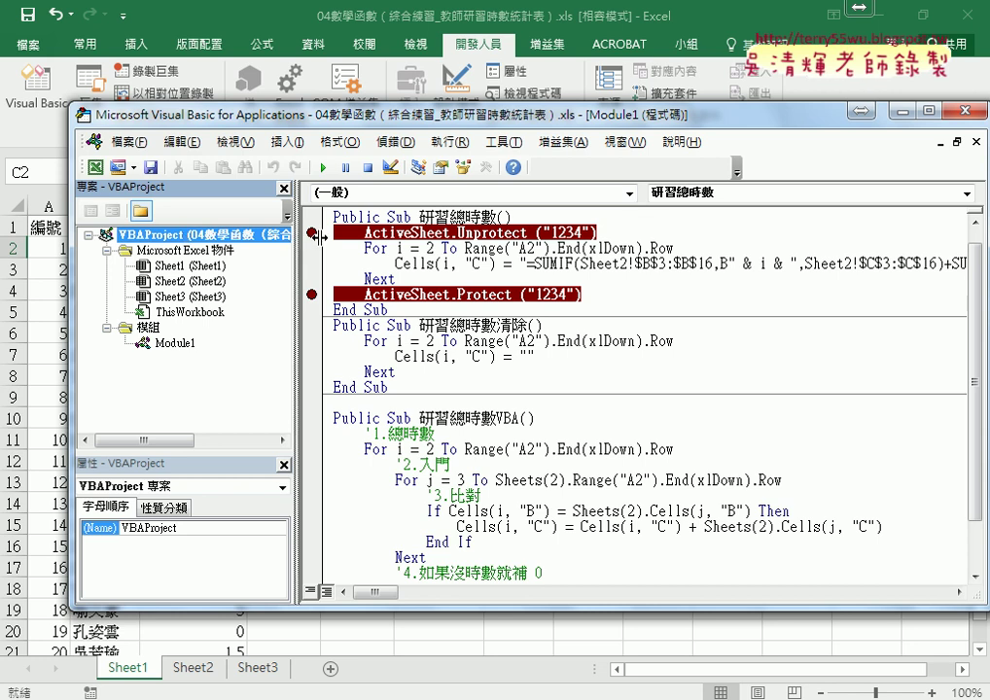
pyautogui.moveTo(296, 244); pyautogui.dragTo(362, 244)
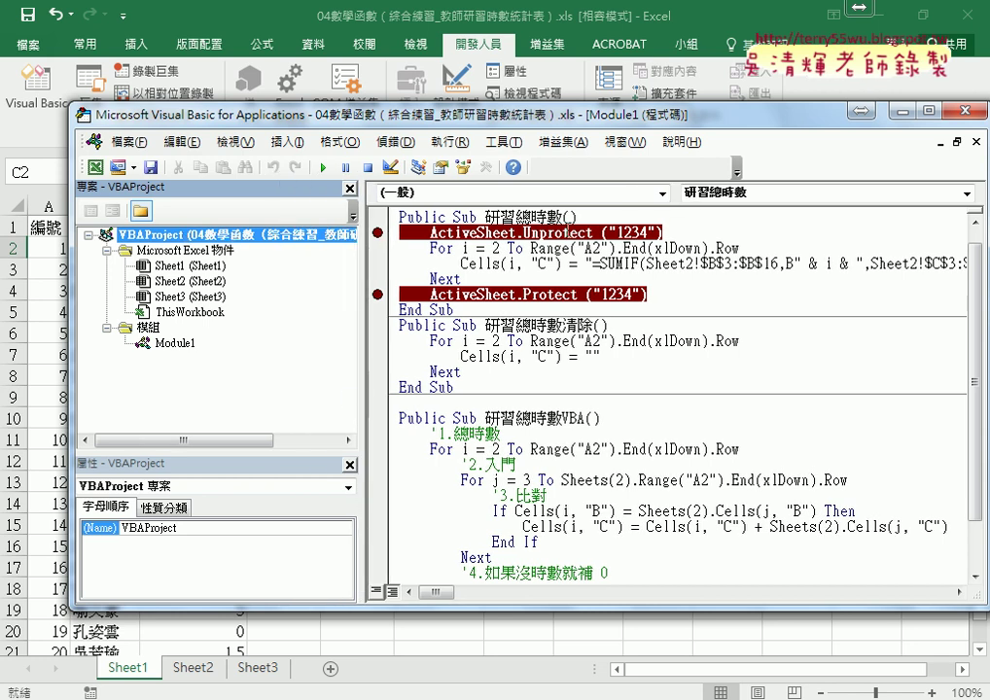
# In VBAProject Properties > Protection, tick Lock project for viewing and set a confirmed password
pyautogui.rightClick(233, 248)
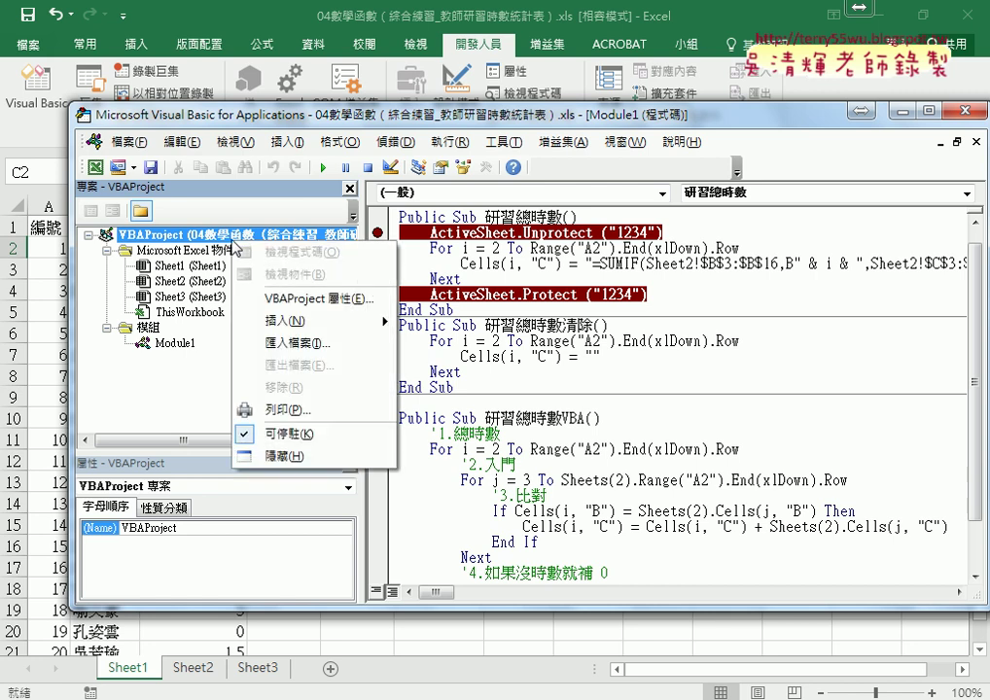
pyautogui.click(342, 306)
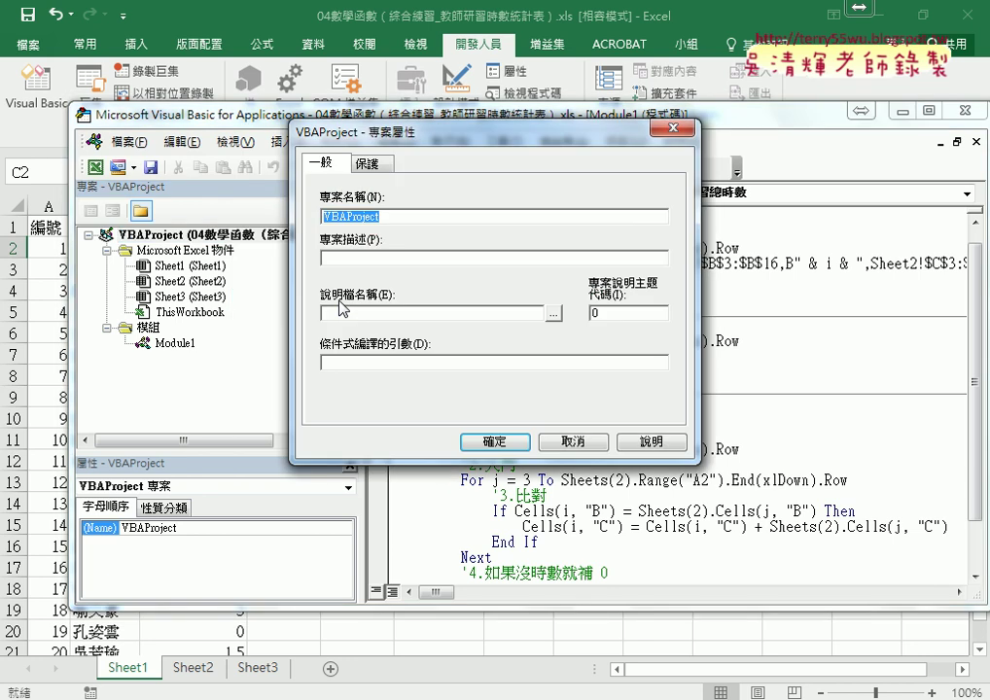
pyautogui.click(375, 170)
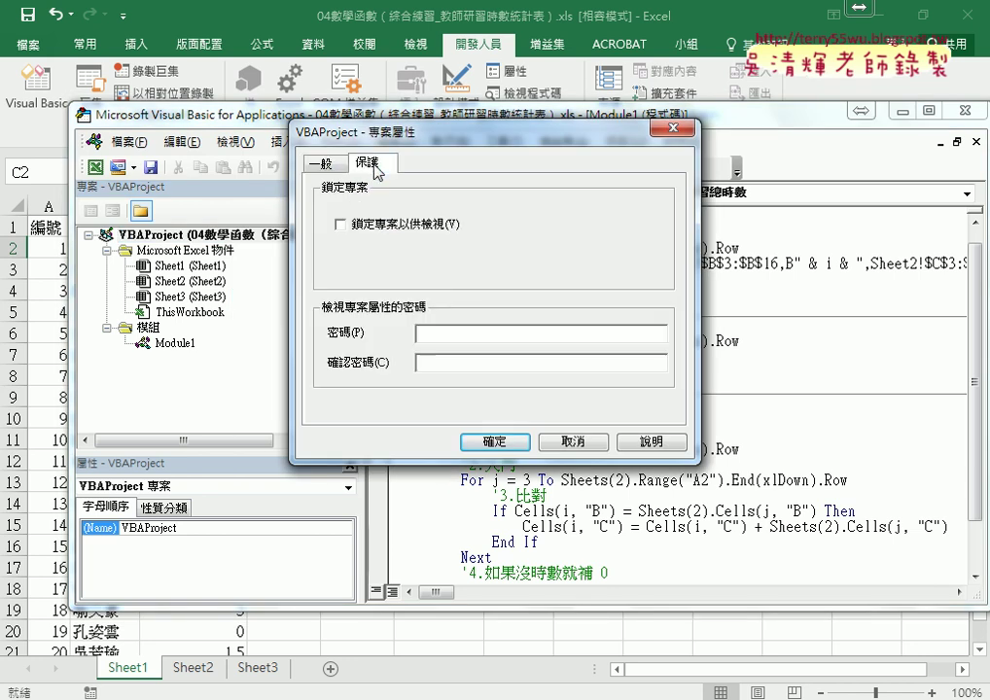
pyautogui.click(341, 226)
pyautogui.click(441, 331)
pyautogui.write('*')
pyautogui.write('***')
pyautogui.press('Tab')
pyautogui.write('****')
pyautogui.press('Return')
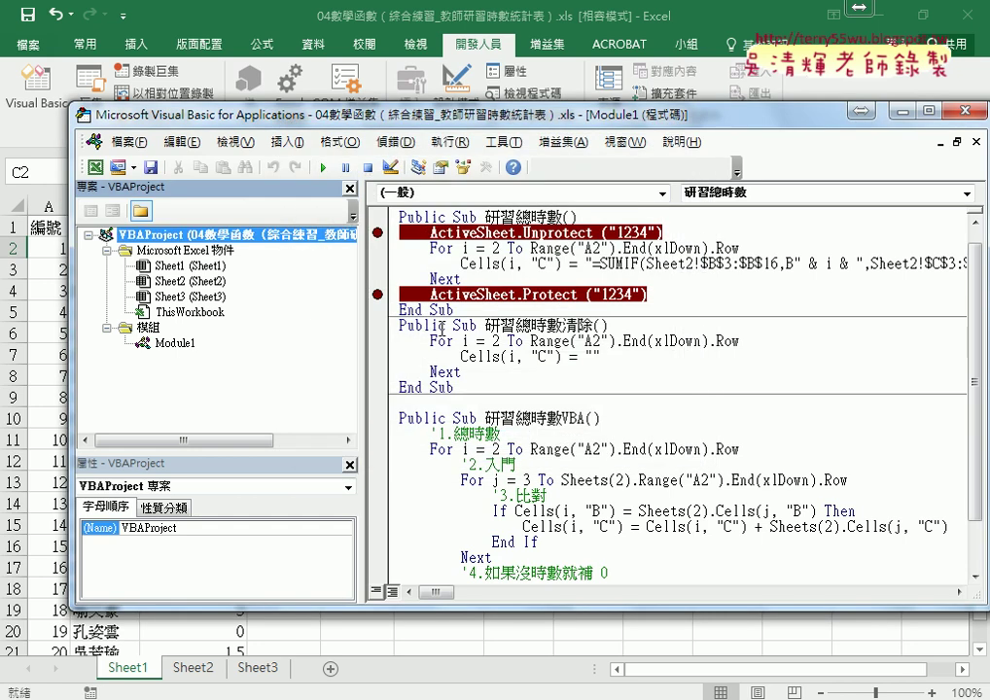
# Close the VBA editor and Excel, saving the workbook
pyautogui.click(83, 116)
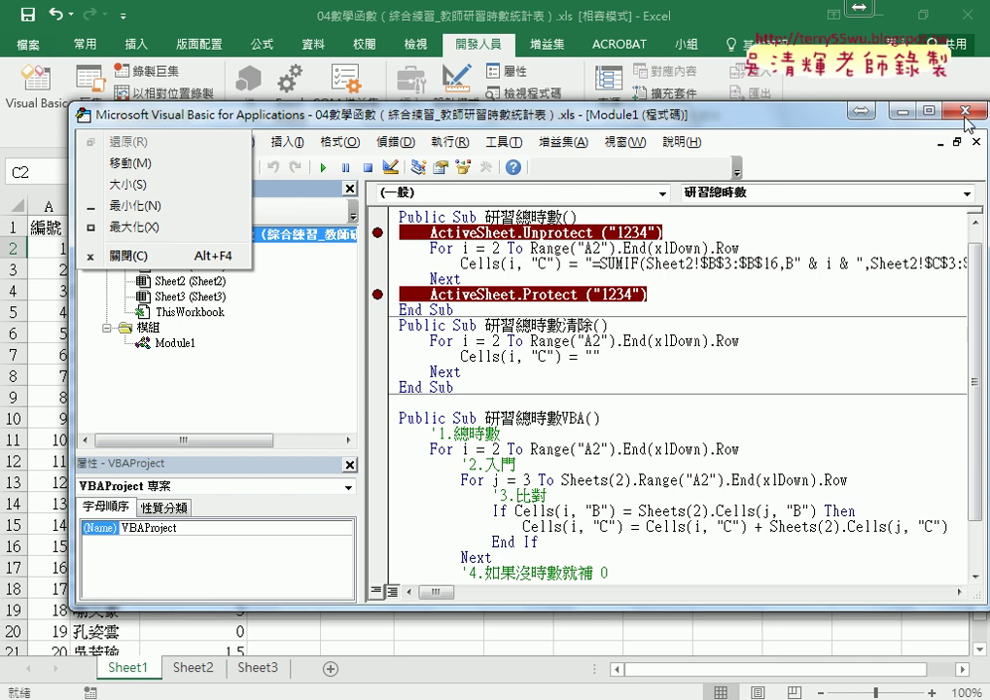
pyautogui.doubleClick(84, 115)
pyautogui.click(68, 115)
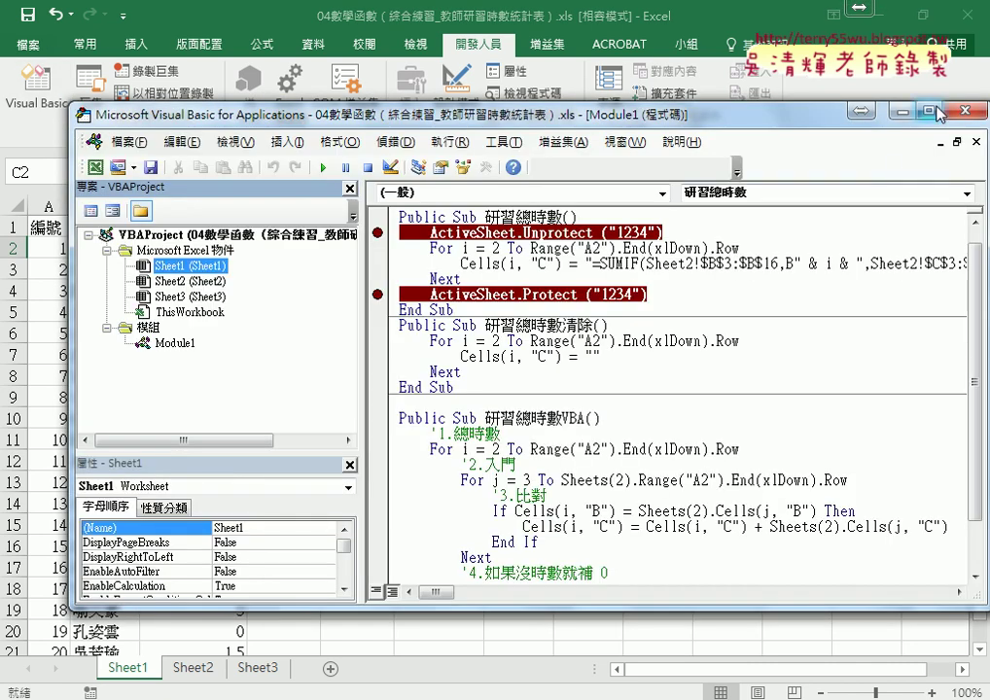
pyautogui.click(768, 92)
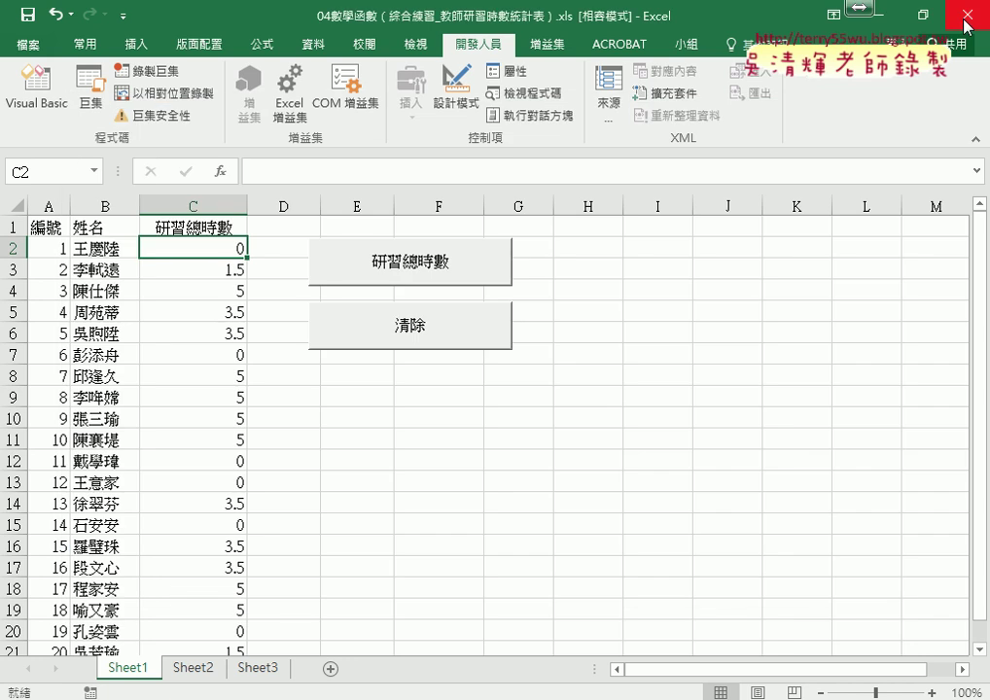
pyautogui.click(968, 16)
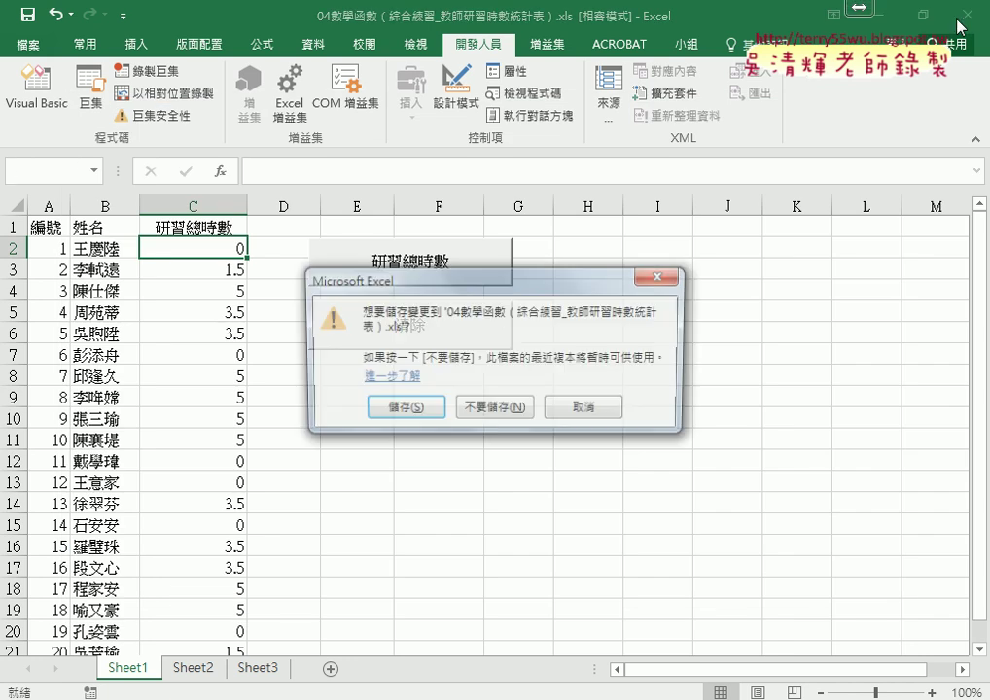
pyautogui.click(402, 412)
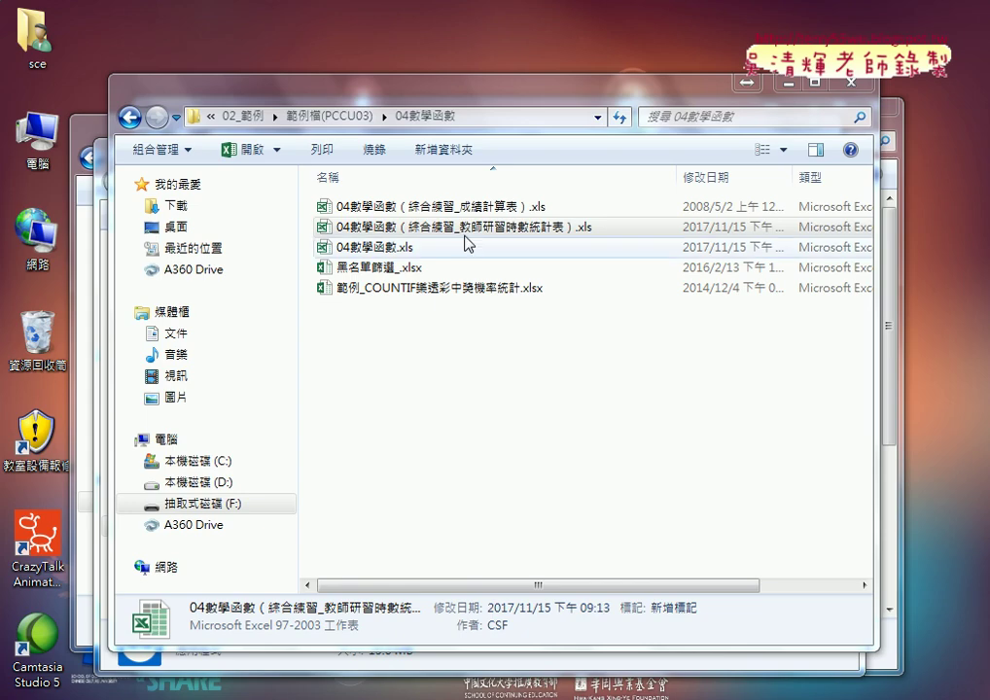
# Reopen the timesheet workbook, enable its macros, and open the VBA editor
pyautogui.doubleClick(471, 230)
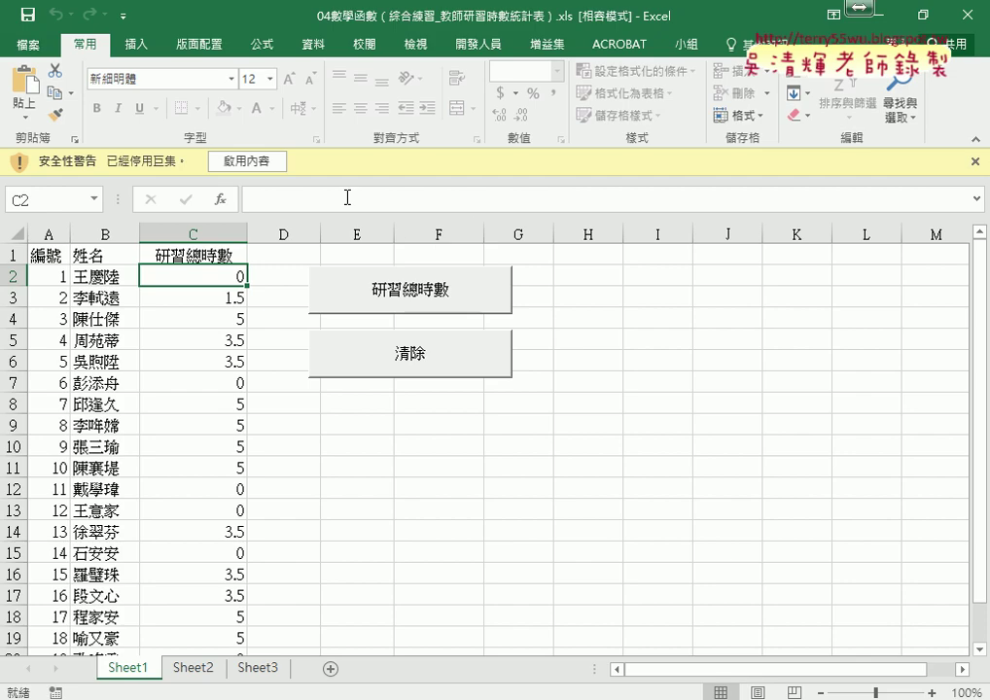
pyautogui.click(235, 158)
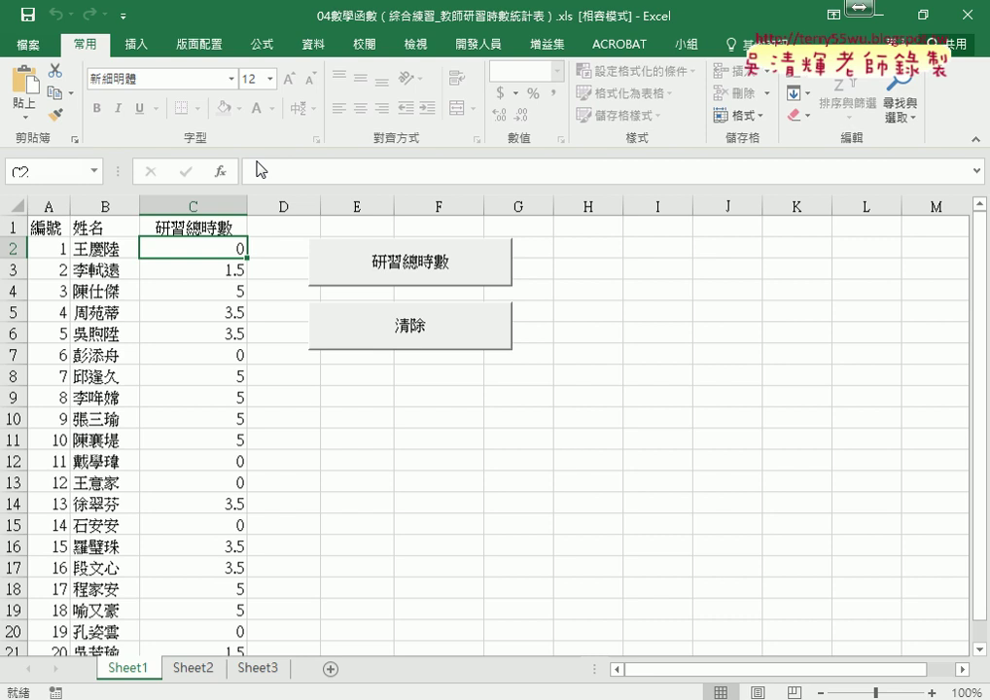
pyautogui.click(469, 48)
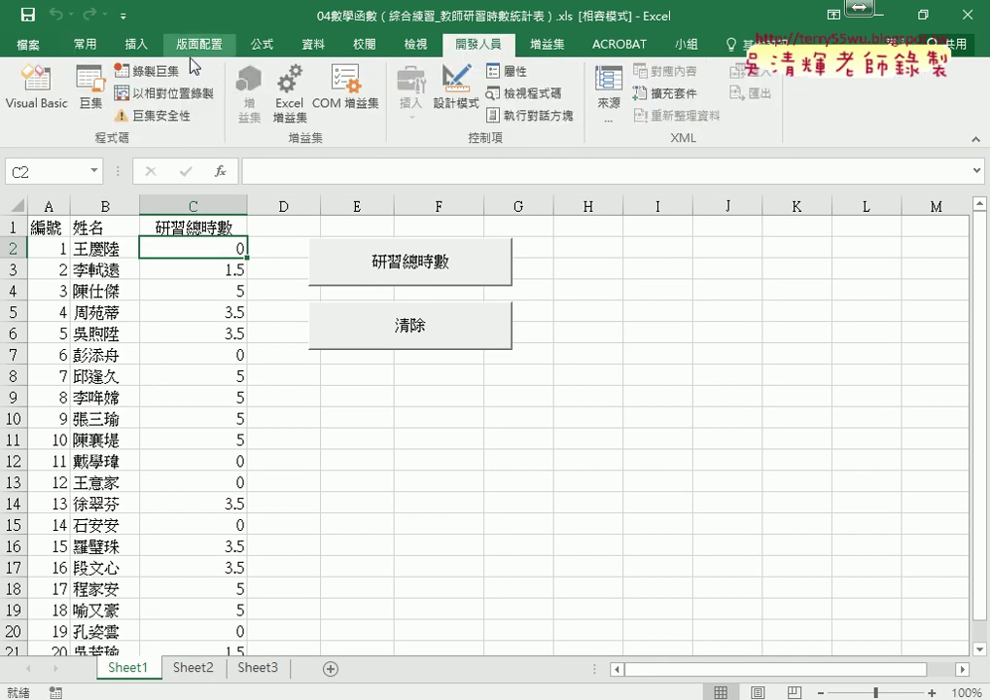
pyautogui.click(42, 101)
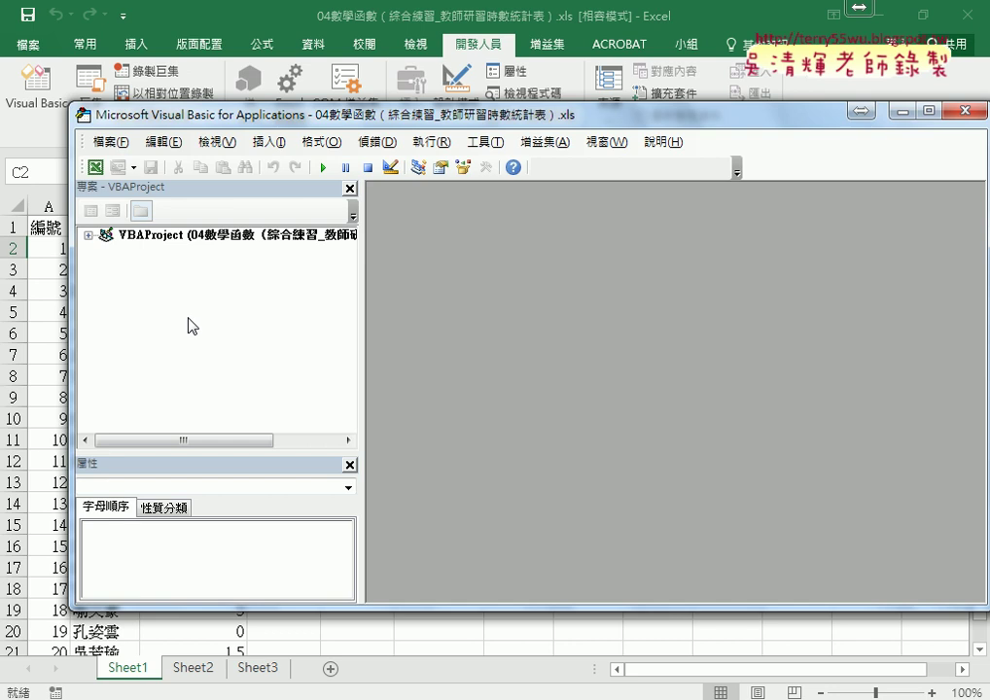
# Unlock VBAProject with the correct password after one wrong attempt, then expand Modules
pyautogui.click(88, 236)
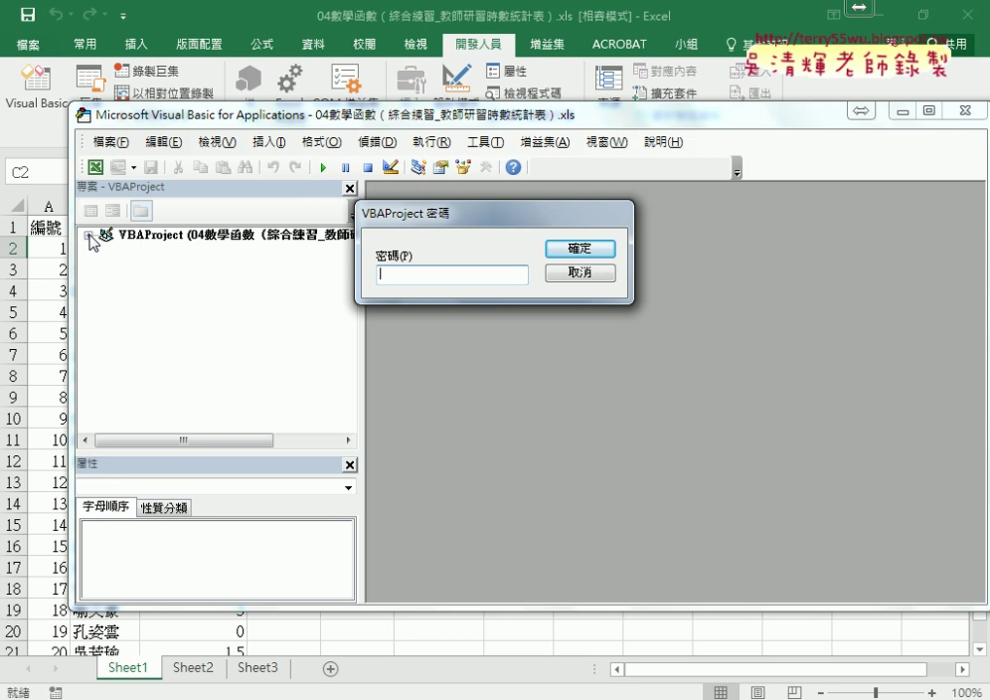
pyautogui.press('Return')
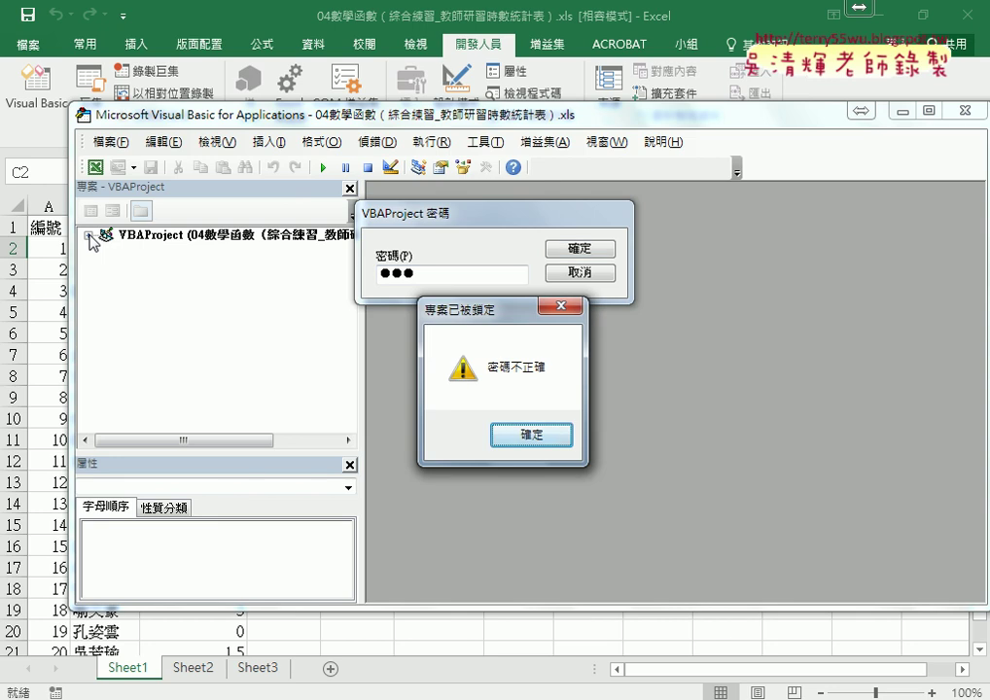
pyautogui.press('Return')
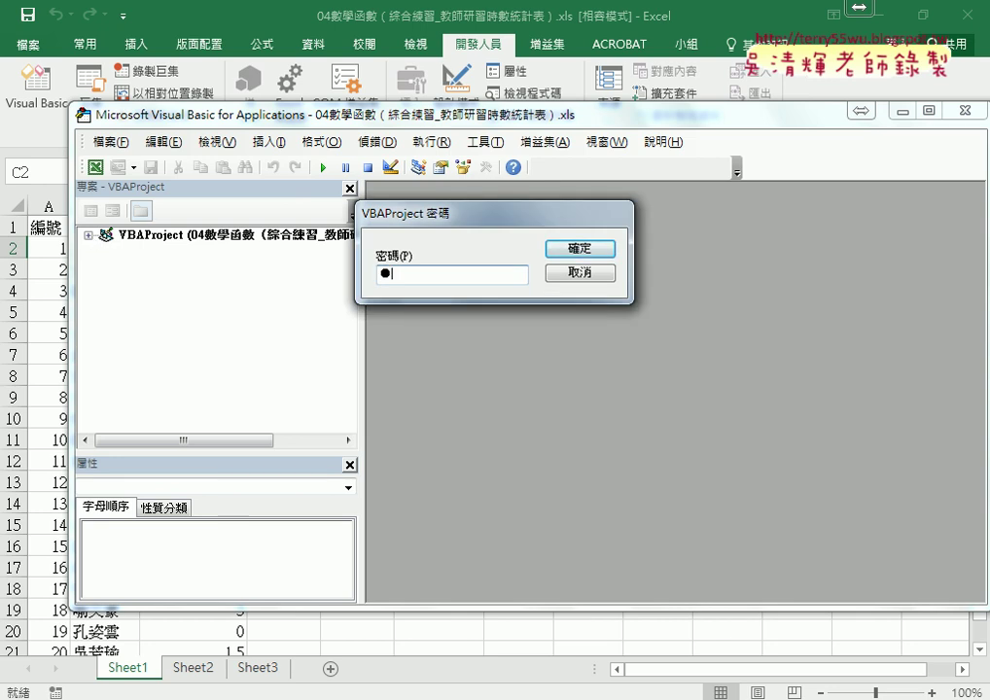
pyautogui.click(579, 248)
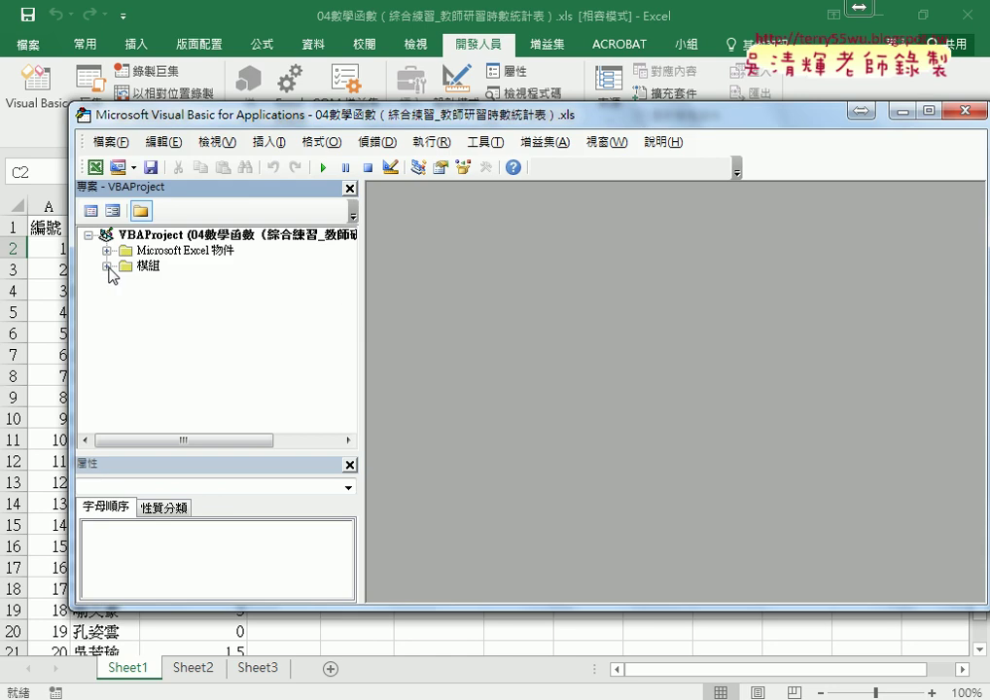
pyautogui.click(107, 266)
# Show Module1's code and highlight its ActiveSheet.Unprotect and ActiveSheet.Protect lines
pyautogui.doubleClick(146, 281)
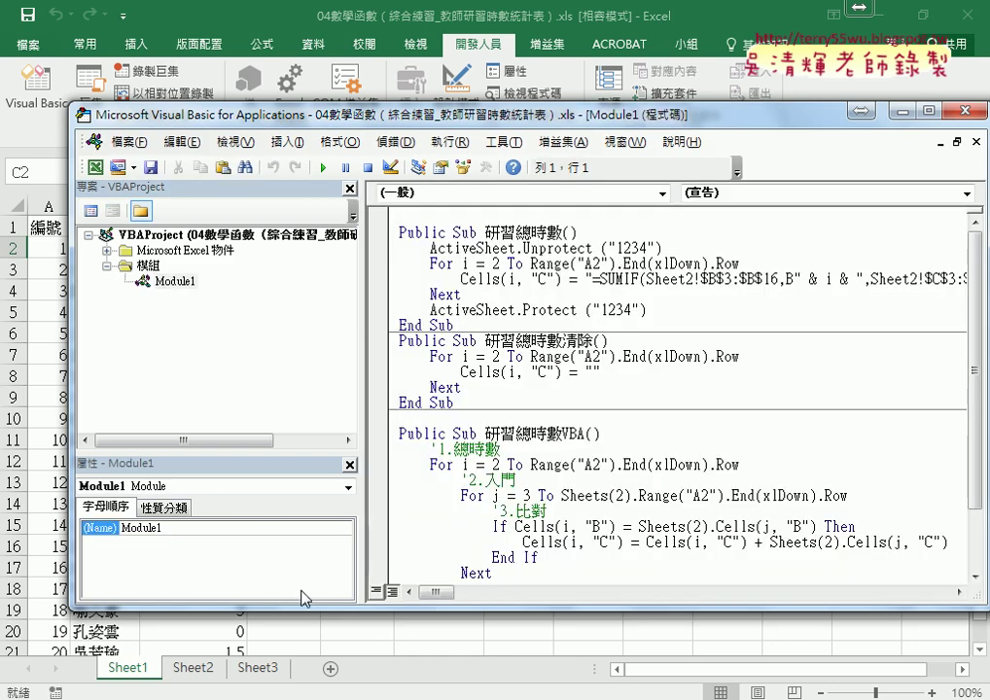
pyautogui.moveTo(662, 248); pyautogui.dragTo(431, 248)
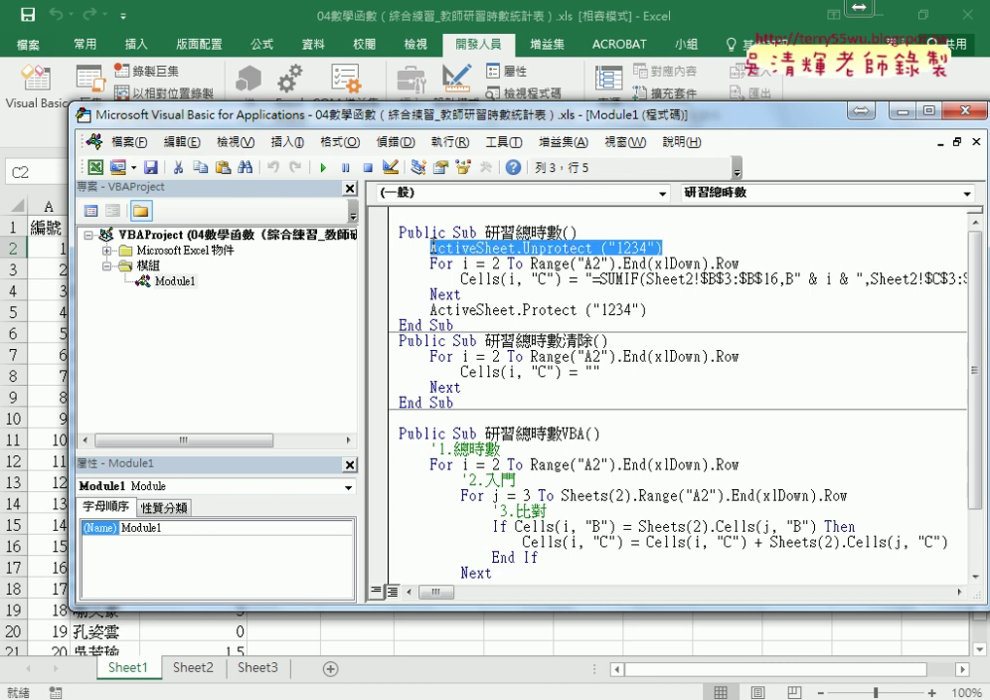
pyautogui.moveTo(647, 309); pyautogui.dragTo(430, 310)
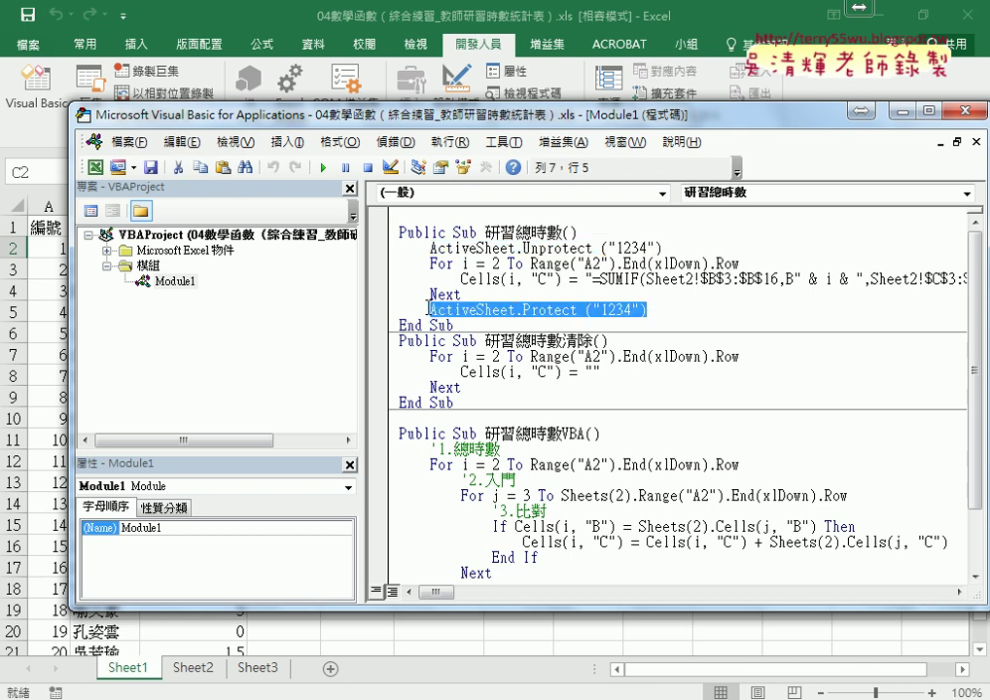
# Review VBAProject Properties protection, unticking the view lock, then cancel without saving
pyautogui.rightClick(232, 237)
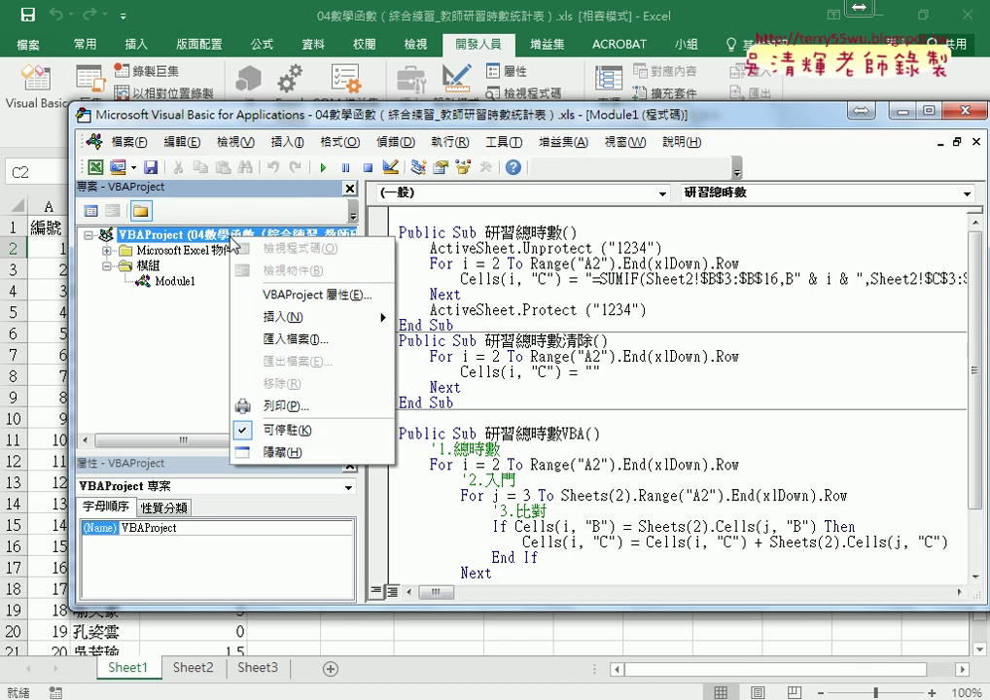
pyautogui.click(359, 295)
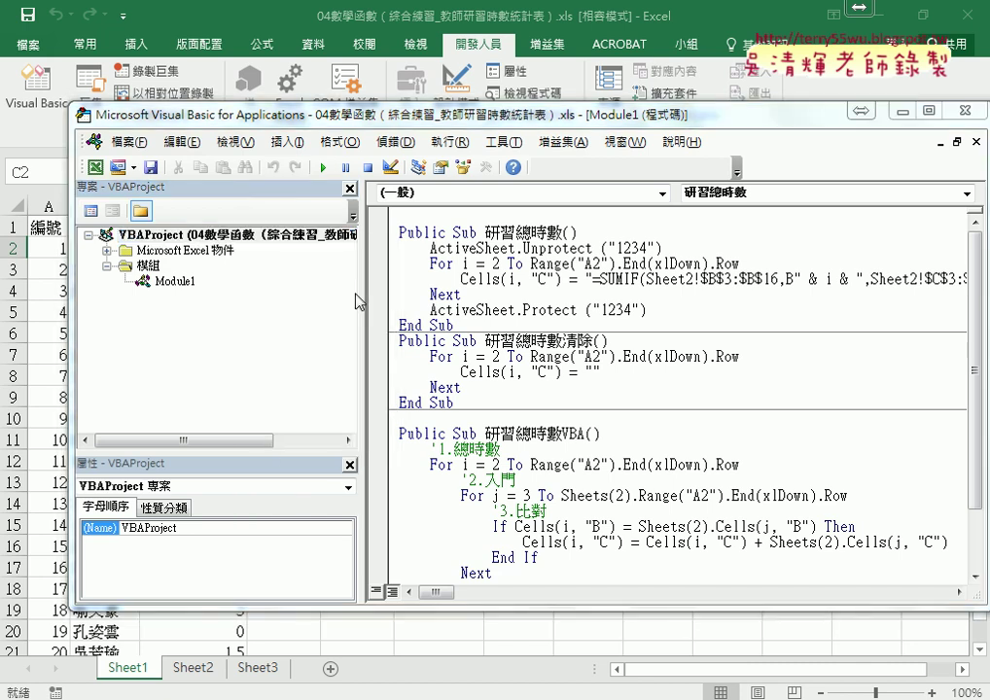
pyautogui.click(372, 162)
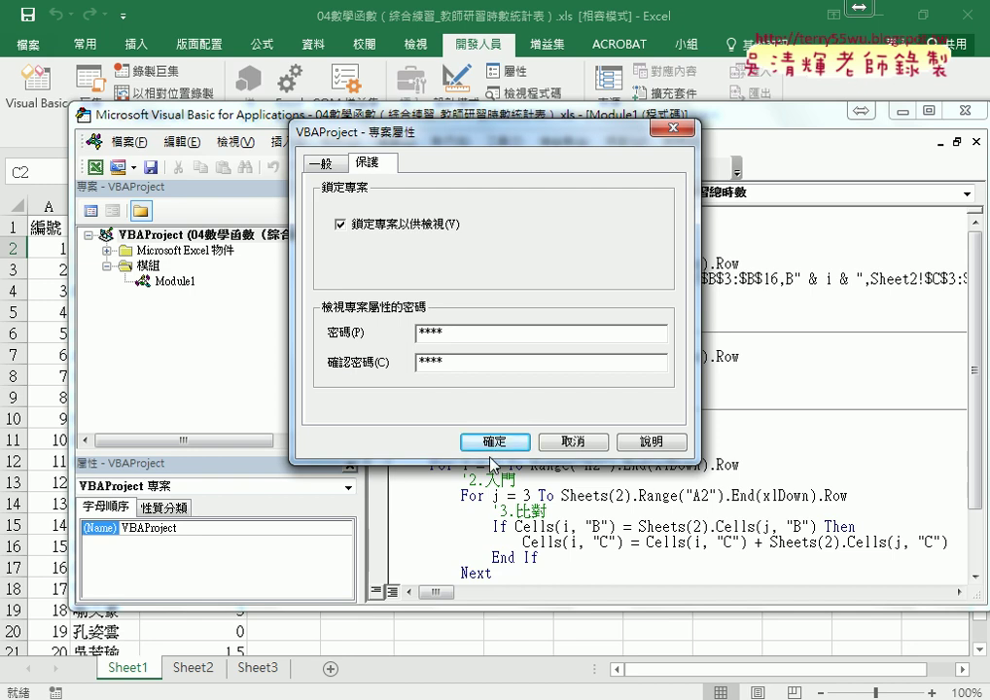
pyautogui.click(345, 231)
pyautogui.doubleClick(428, 332)
pyautogui.click(573, 441)
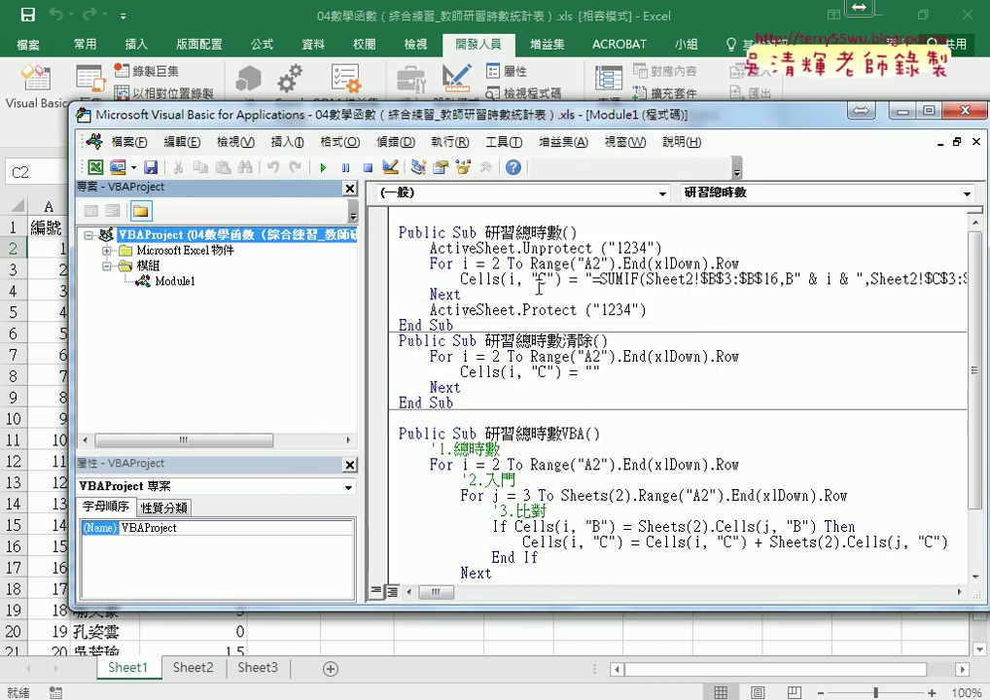
# Copy the ActiveSheet.Unprotect line to the top of the 研習總時數清除 macro
pyautogui.moveTo(453, 114)
pyautogui.mouseDown()
pyautogui.moveTo(467, 127)
pyautogui.moveTo(780, 146)
pyautogui.mouseUp()
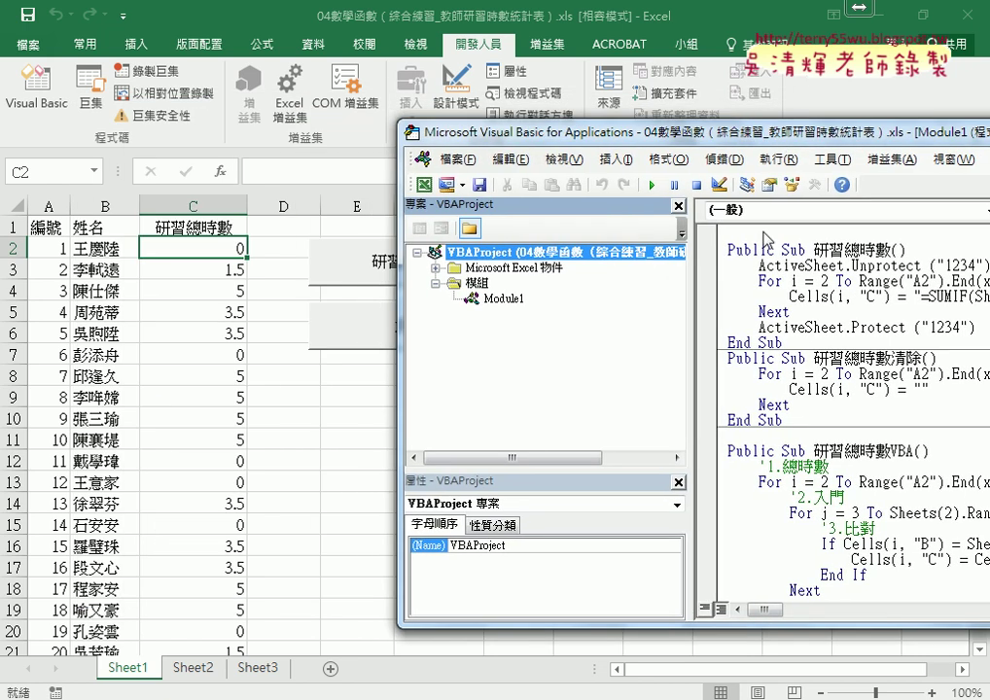
pyautogui.moveTo(714, 137); pyautogui.dragTo(447, 139)
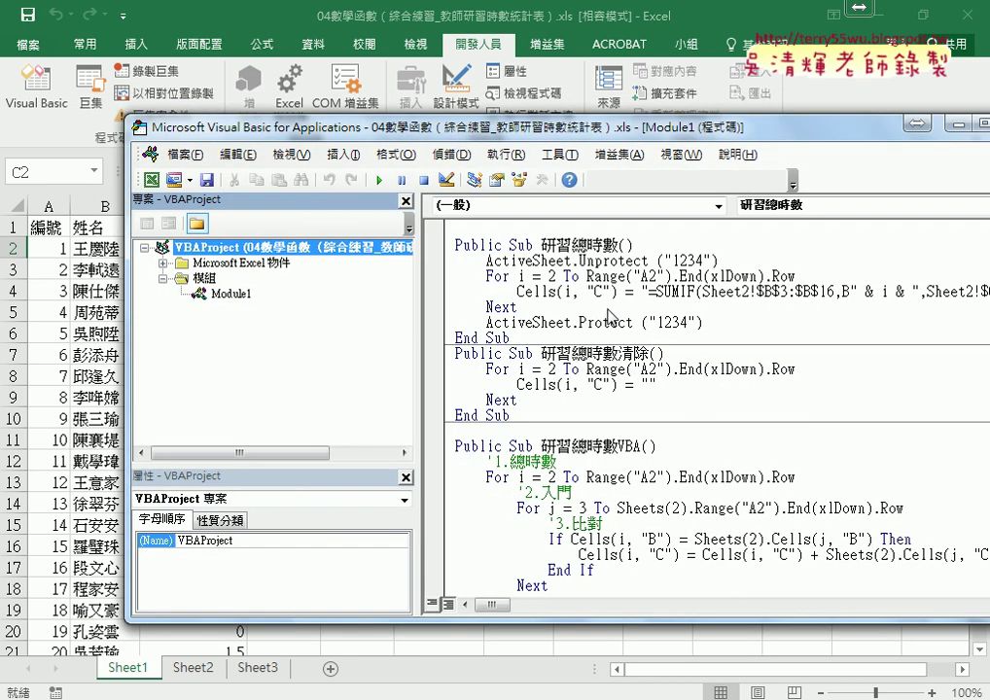
pyautogui.click(695, 359)
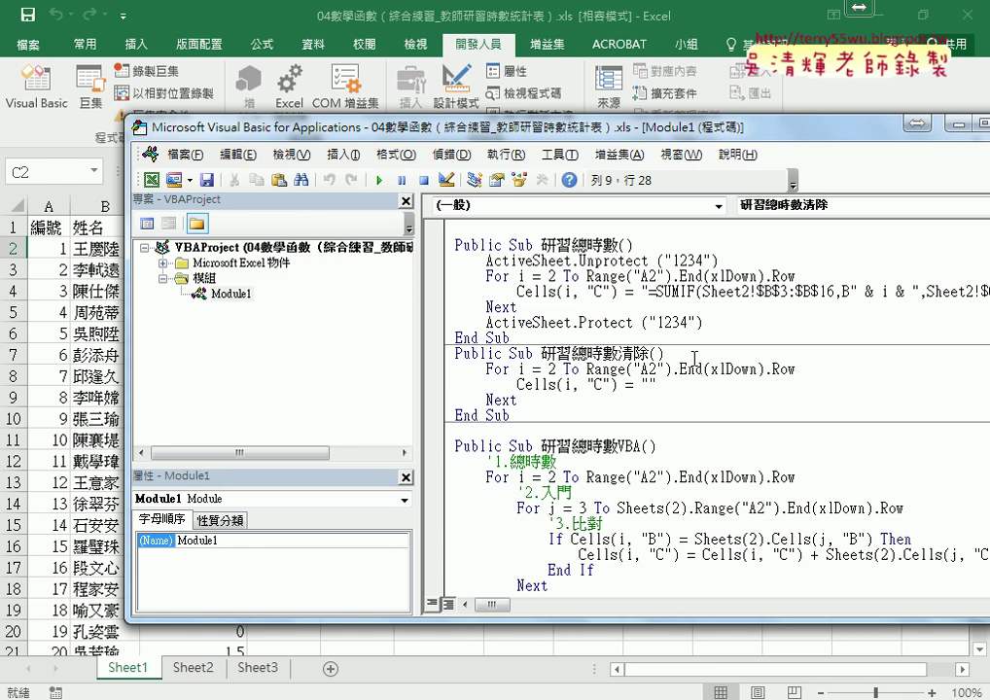
pyautogui.press('Return')
pyautogui.click(453, 261)
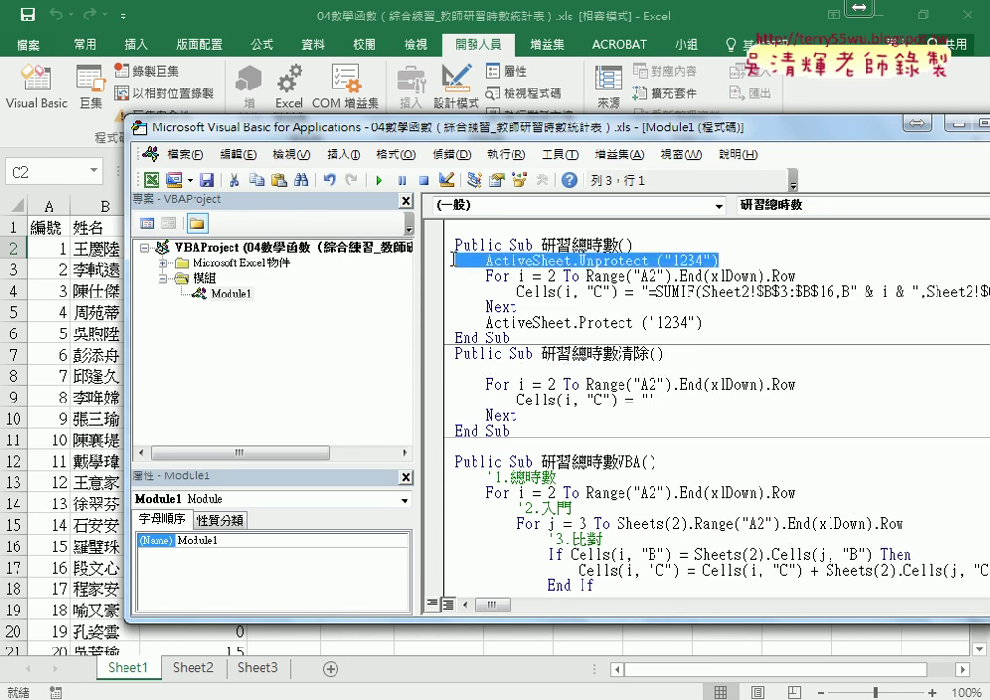
pyautogui.moveTo(453, 260); pyautogui.dragTo(458, 369)
pyautogui.click(568, 414)
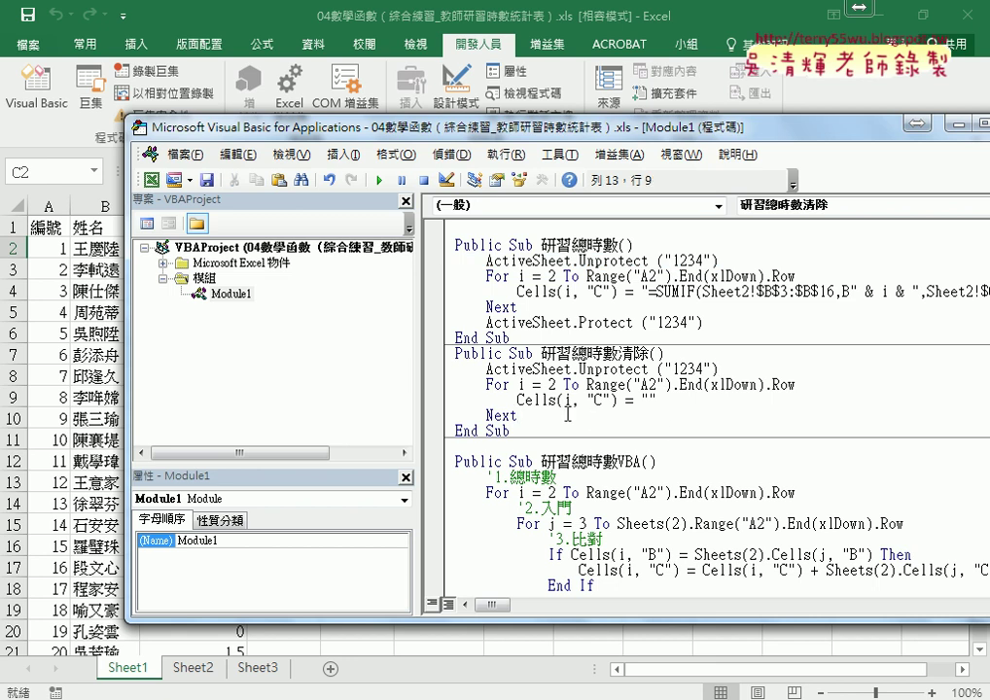
pyautogui.press('Return')
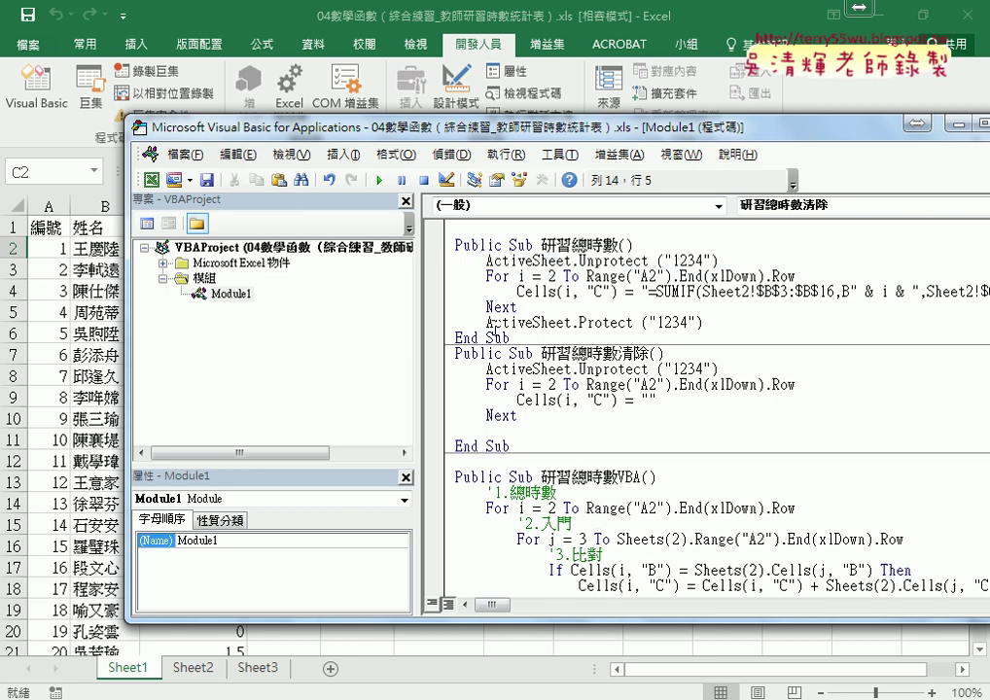
pyautogui.moveTo(486, 322); pyautogui.dragTo(742, 326)
pyautogui.moveTo(462, 322); pyautogui.dragTo(565, 438)
# Back on the worksheet, run 研習總時數, clear with 清除, then refill the column C totals
pyautogui.click(80, 417)
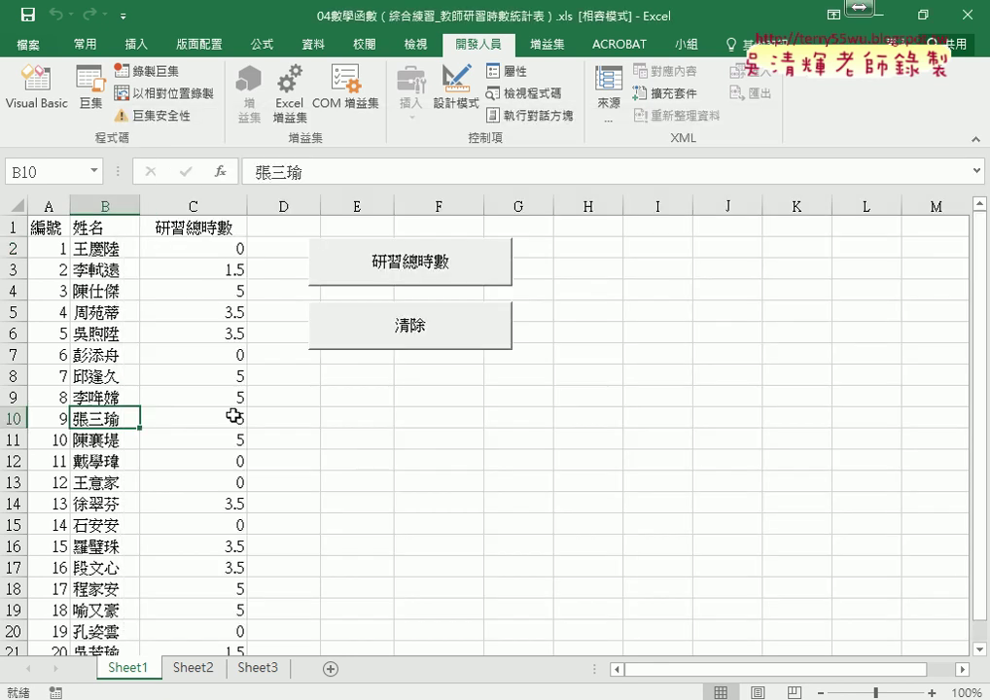
pyautogui.click(410, 264)
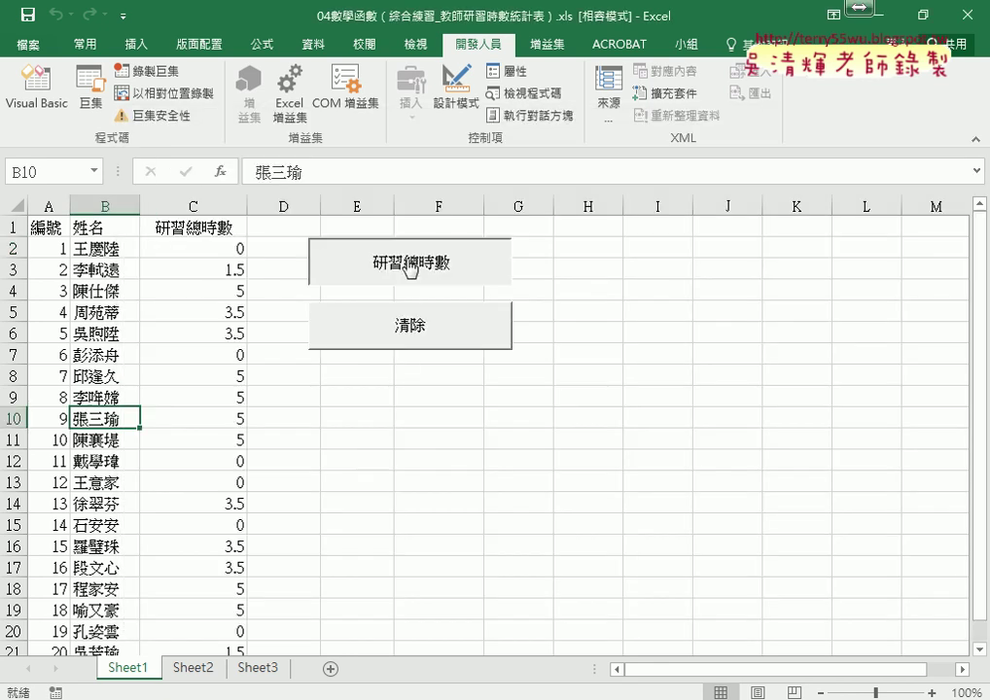
pyautogui.click(413, 331)
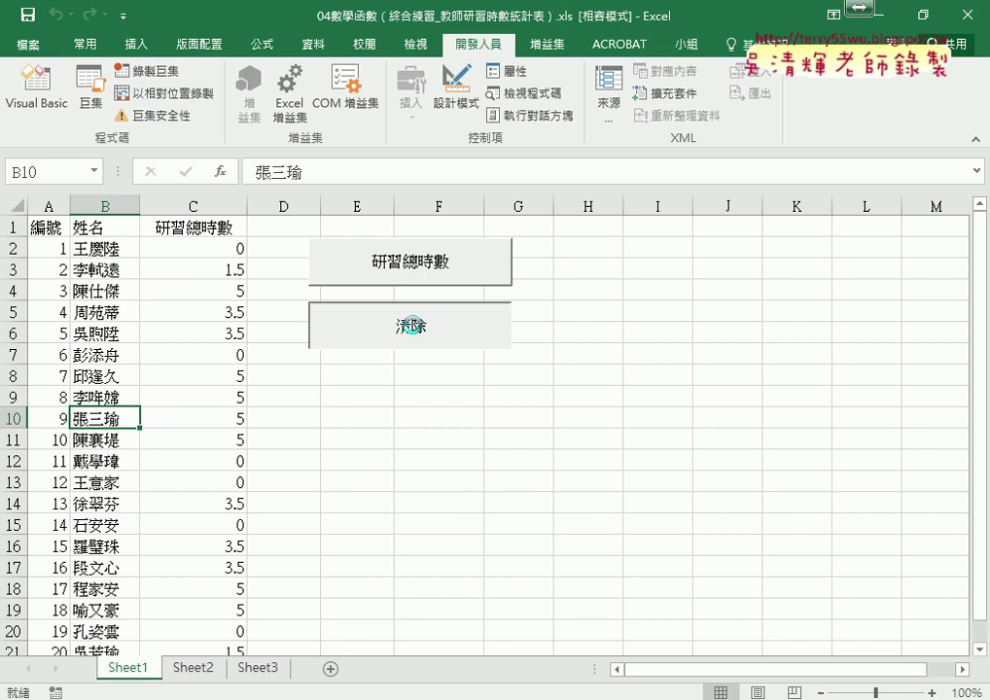
pyautogui.click(413, 271)
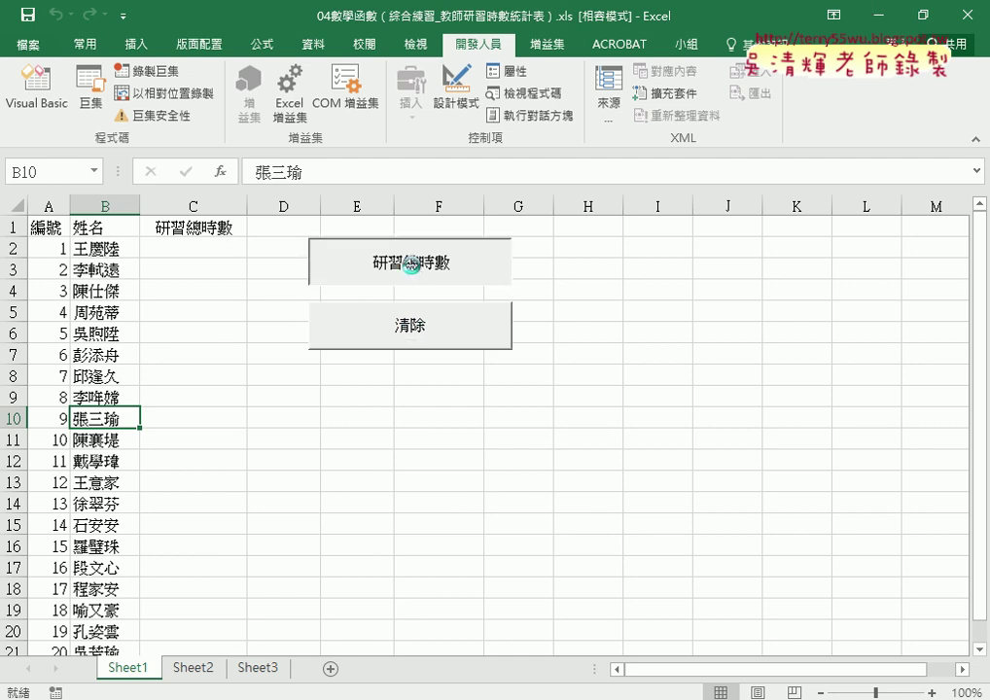
# Try editing C2 in the cell and formula bar, dismissing the protected-sheet warning each time
pyautogui.click(194, 249)
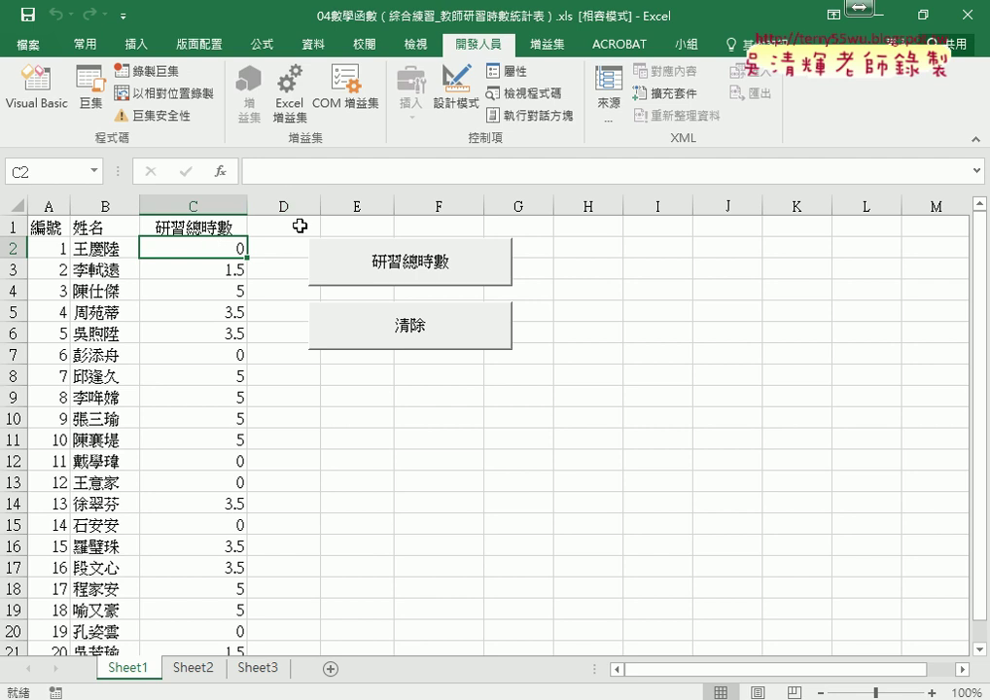
pyautogui.doubleClick(300, 226)
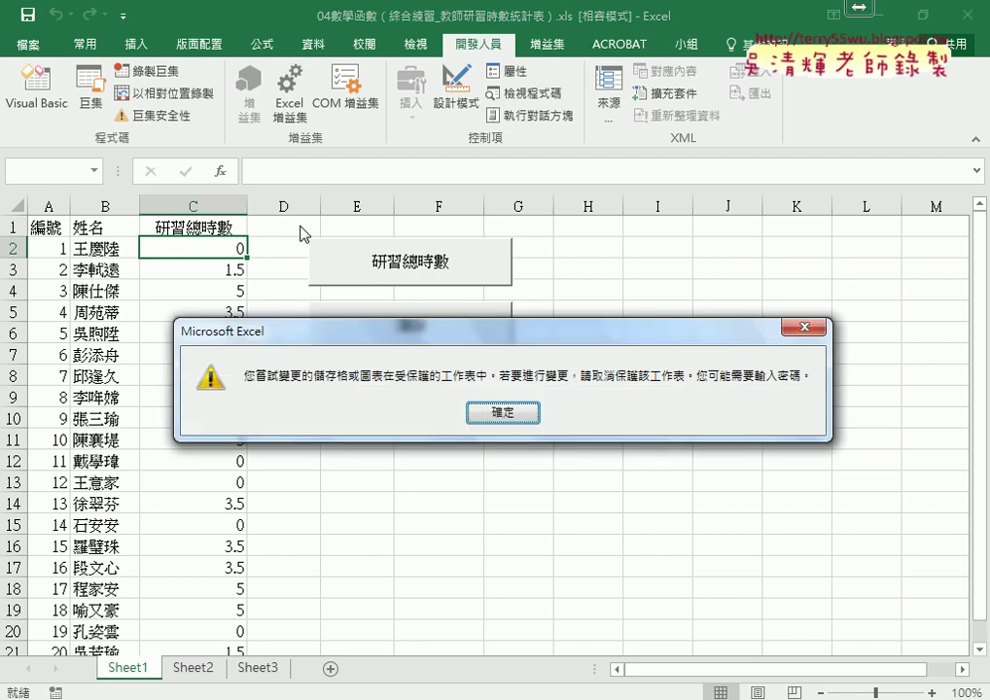
pyautogui.press('Return')
pyautogui.click(248, 171)
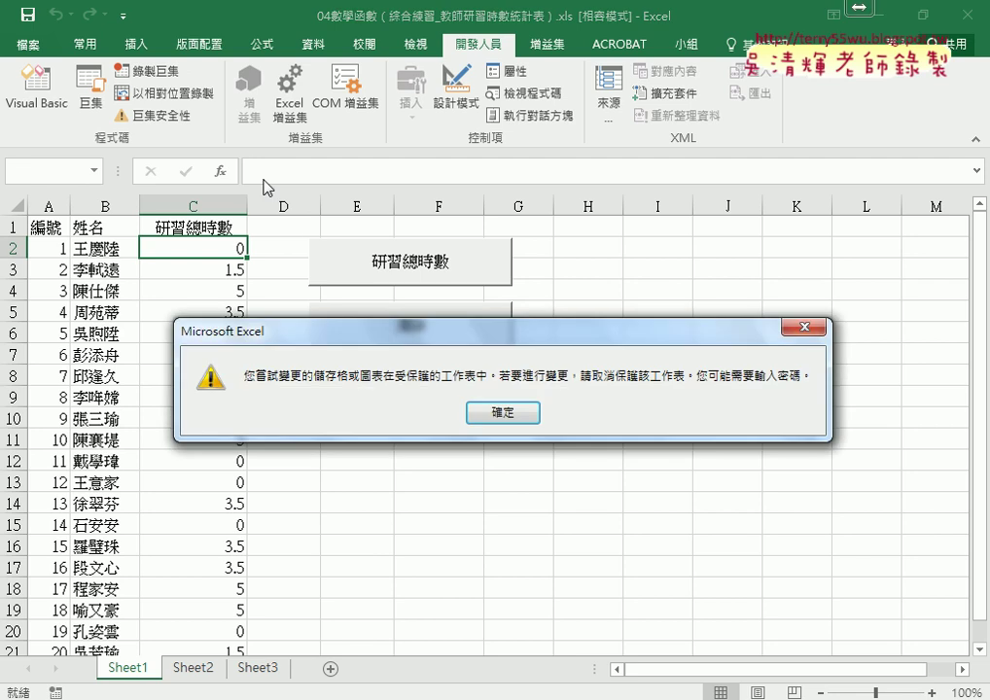
pyautogui.click(506, 417)
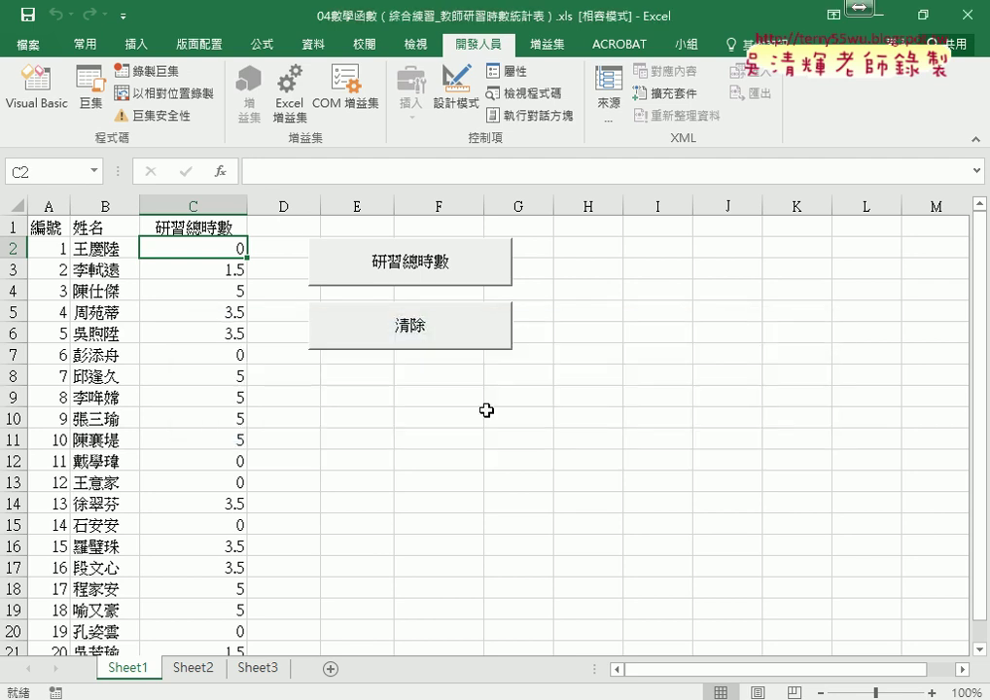
# Clear and refill the C2:C21 totals several more times with the 清除 and 研習總時數 buttons
pyautogui.click(420, 324)
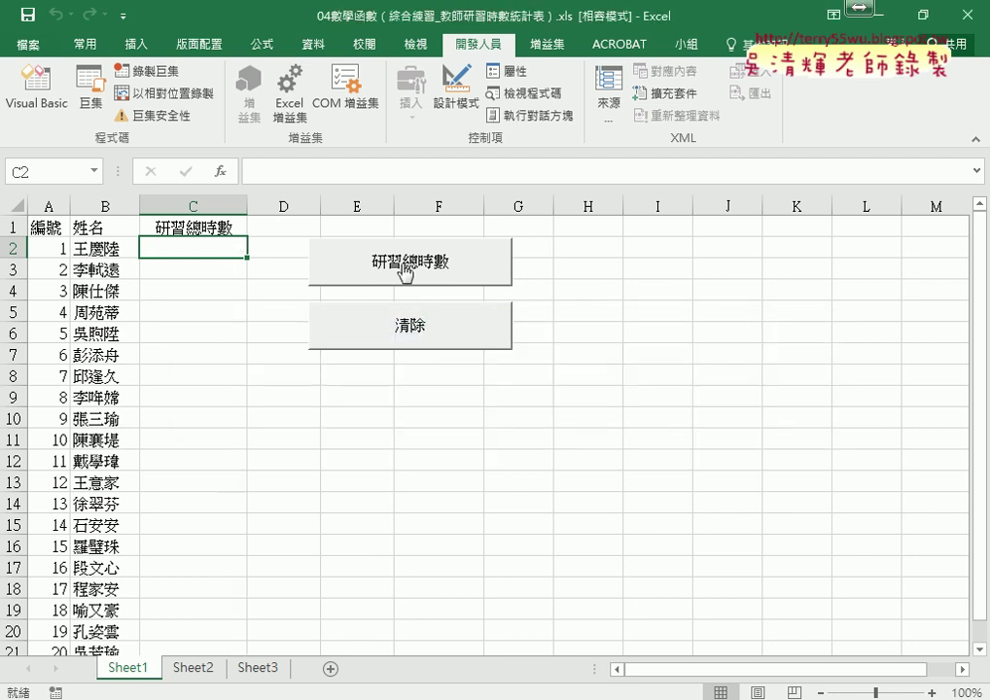
pyautogui.click(403, 282)
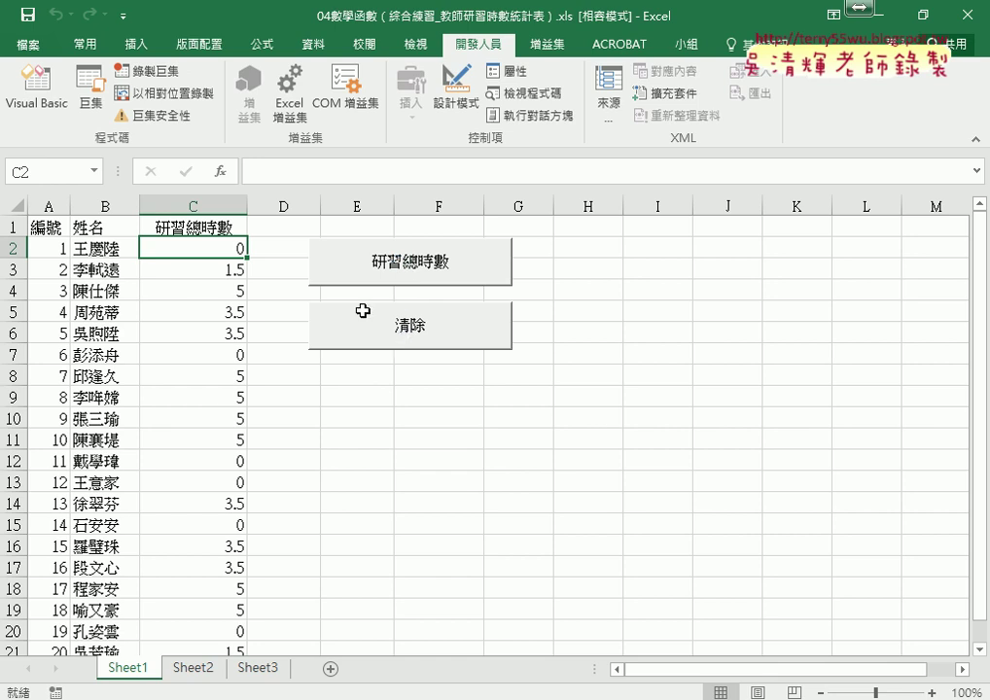
pyautogui.click(394, 270)
pyautogui.click(369, 334)
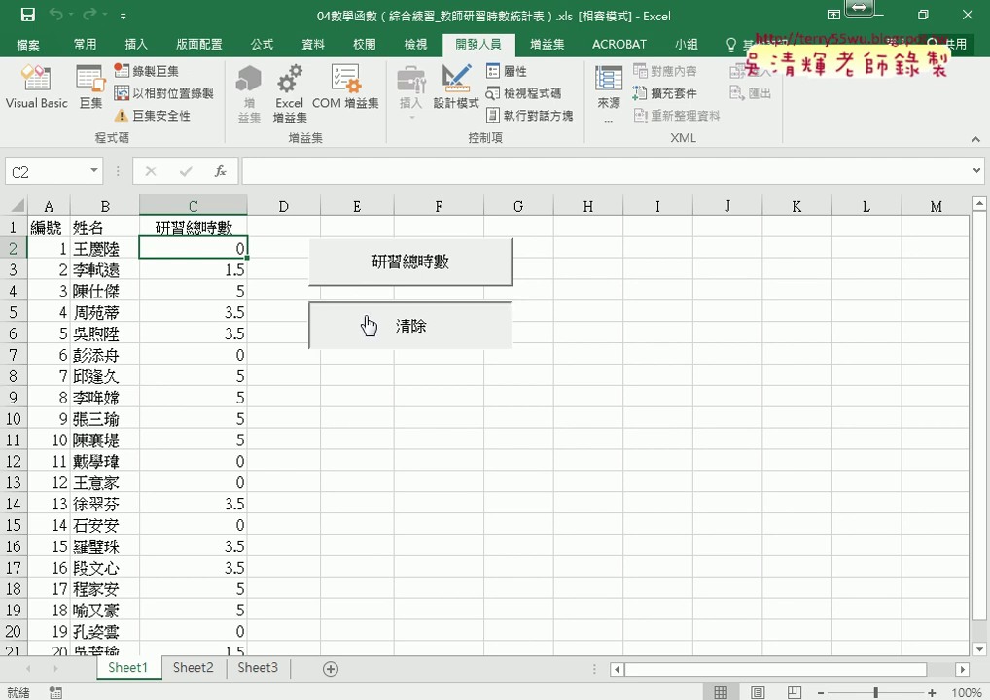
pyautogui.click(415, 276)
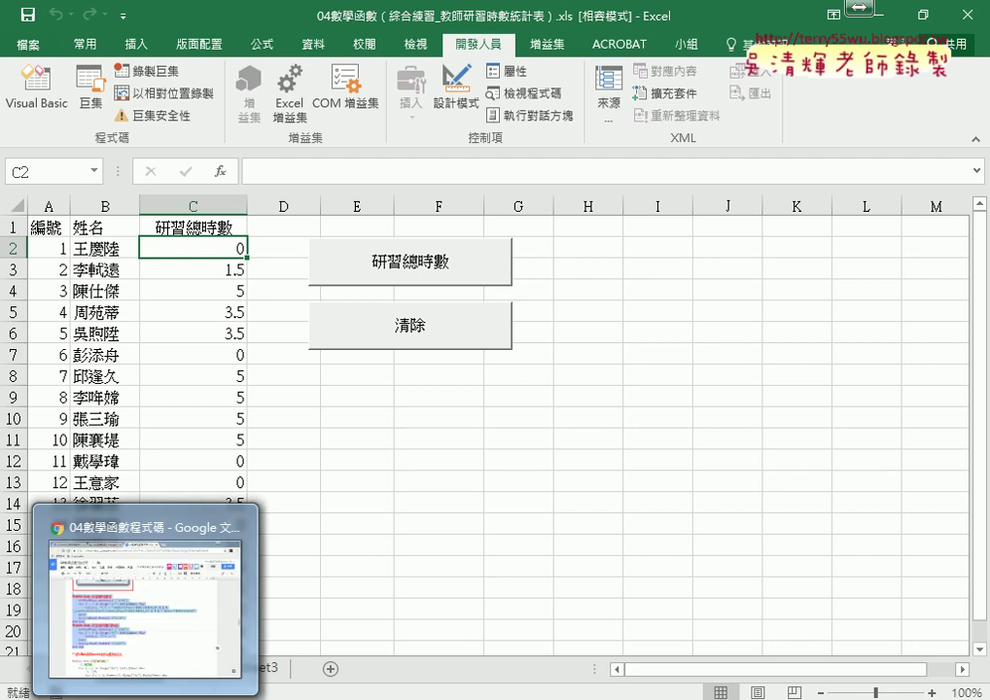
# In 04數學函數程式碼, highlight the For s sheet loop and For i row loop
pyautogui.moveTo(146, 692)
pyautogui.click(172, 658)
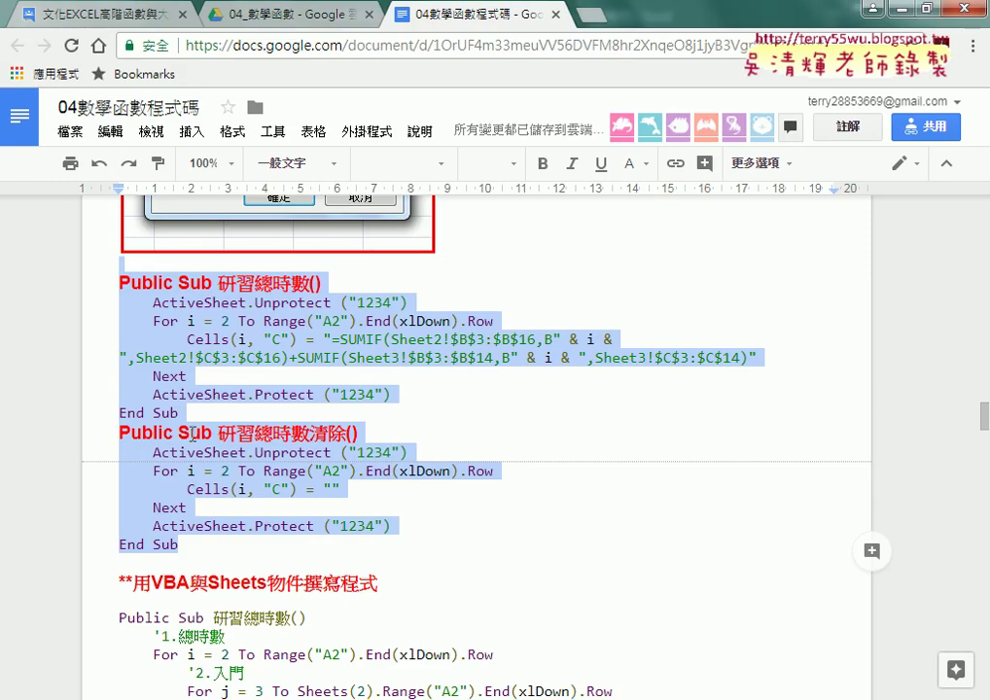
pyautogui.scroll(-2, 448, 479)
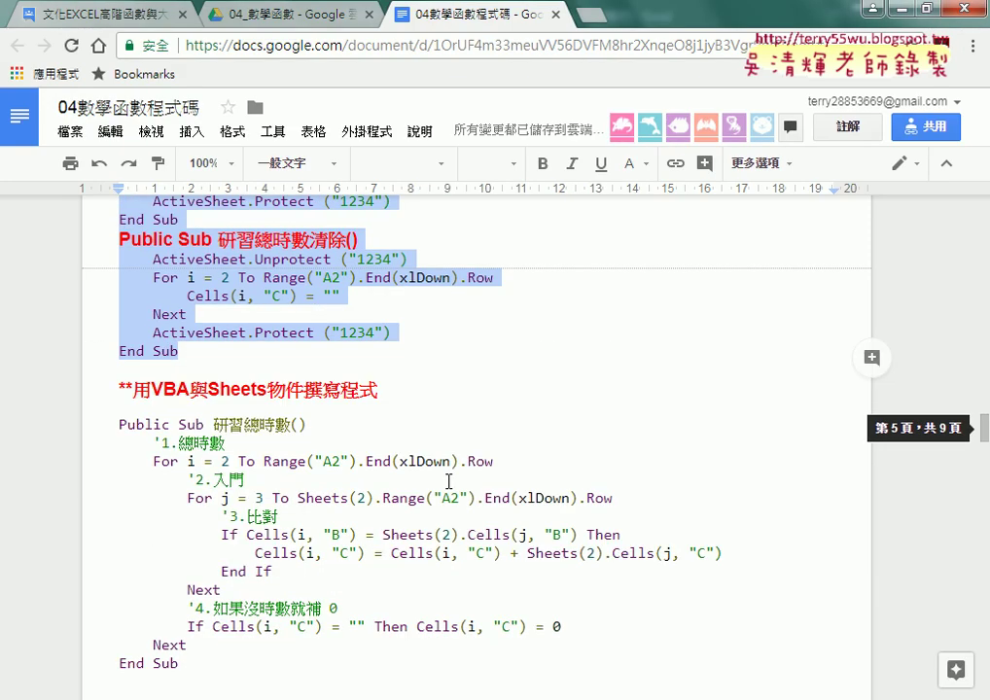
pyautogui.scroll(-2, 453, 479)
pyautogui.scroll(-2, 454, 479)
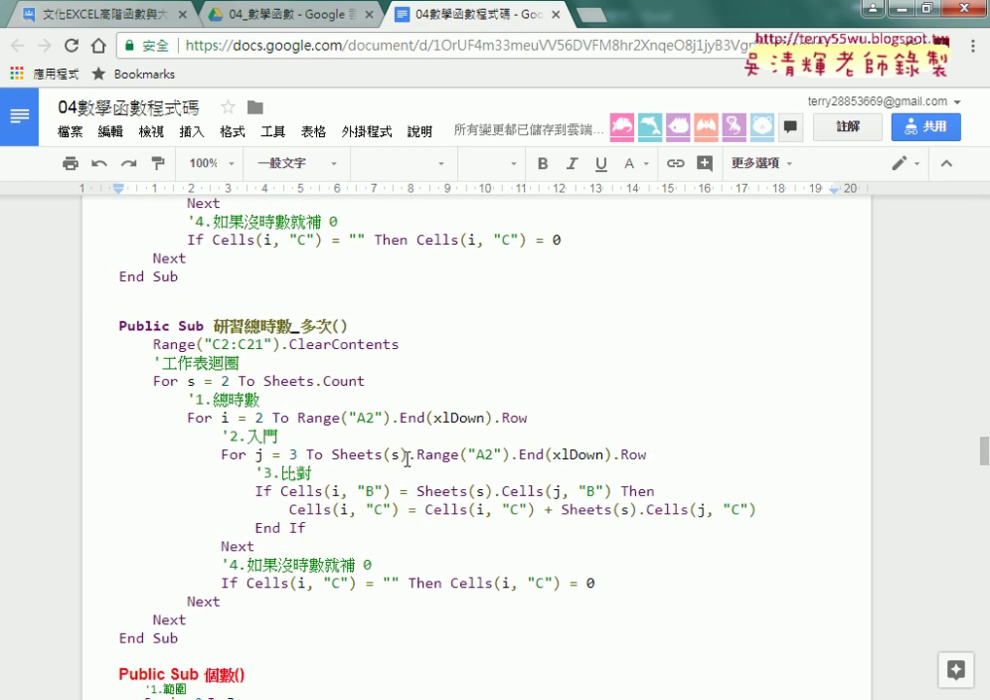
pyautogui.click(161, 380)
pyautogui.click(196, 418)
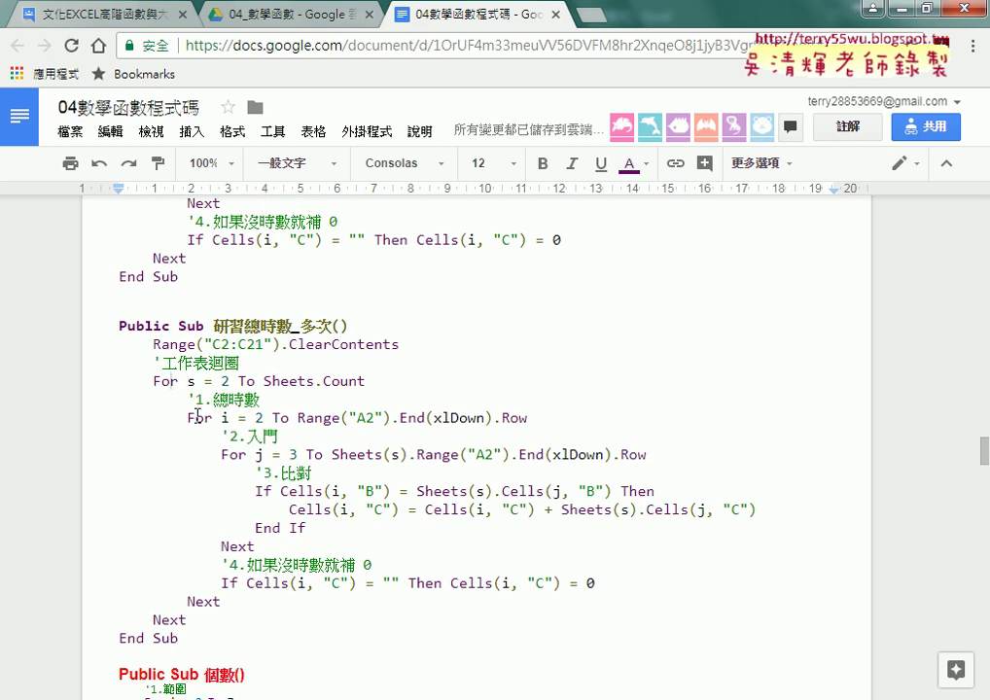
pyautogui.moveTo(161, 381); pyautogui.dragTo(379, 388)
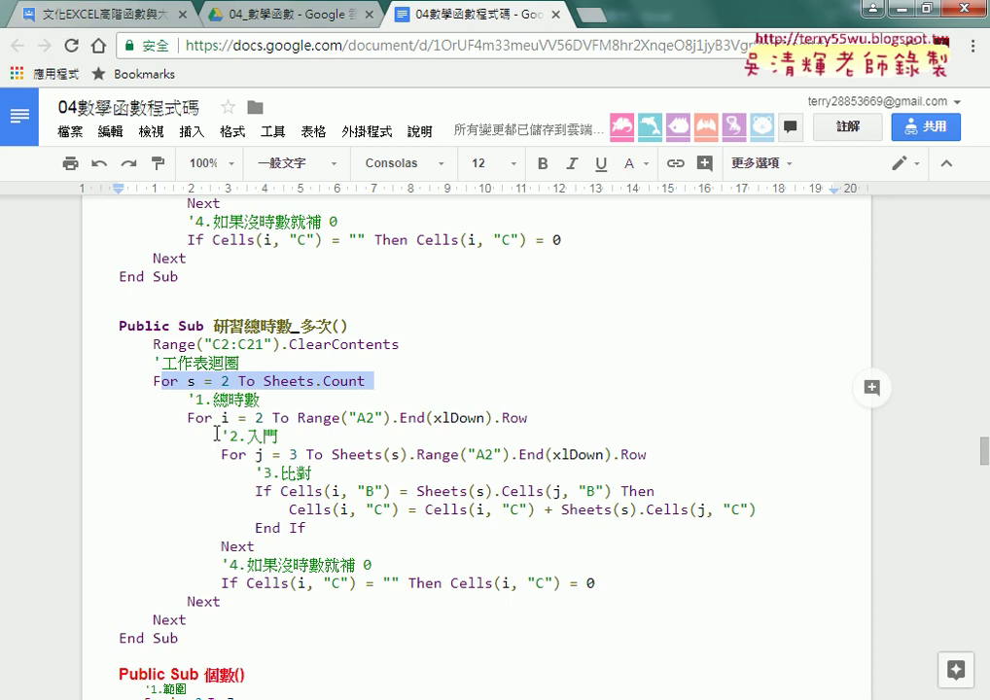
pyautogui.moveTo(188, 418); pyautogui.dragTo(538, 419)
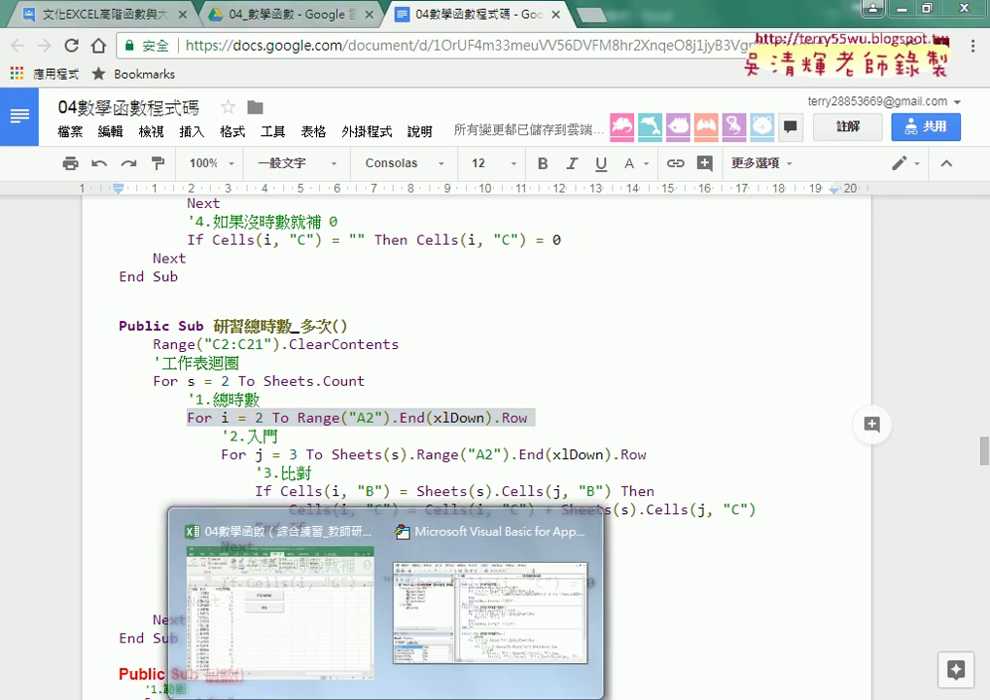
# Check the names in the workbook's column B, then return to the code editor
pyautogui.click(305, 625)
pyautogui.click(87, 249)
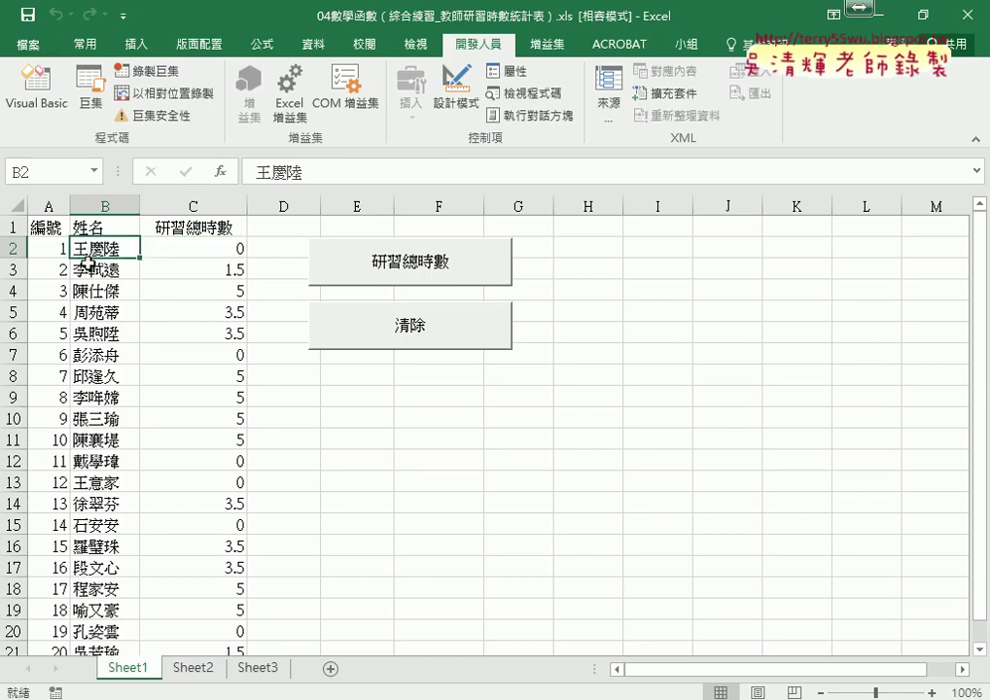
pyautogui.click(97, 270)
pyautogui.click(98, 291)
pyautogui.moveTo(420, 690)
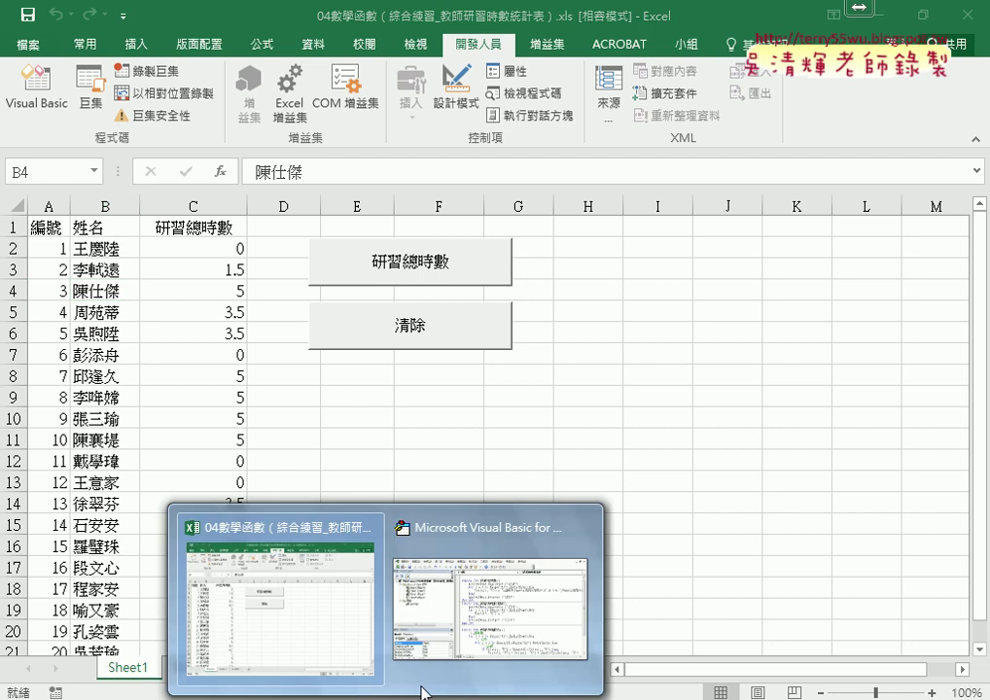
pyautogui.click(486, 603)
# Highlight counter j, Cells(i, "C") and Cells(i, "B") in the 研習總時數_多次 code
pyautogui.hotkey('alt', 'Tab')
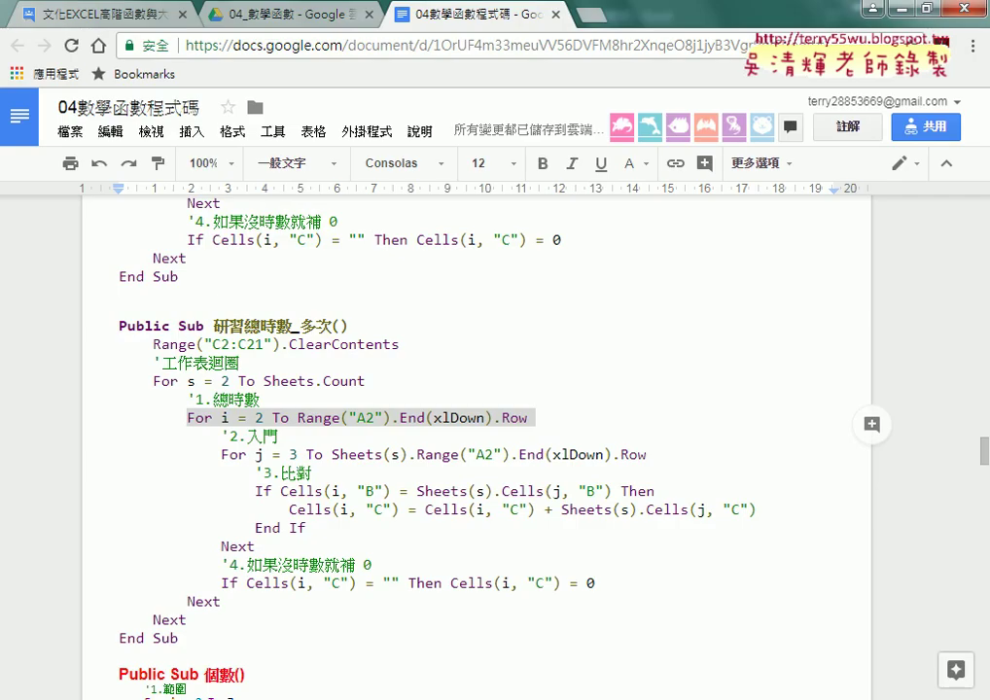
pyautogui.doubleClick(259, 454)
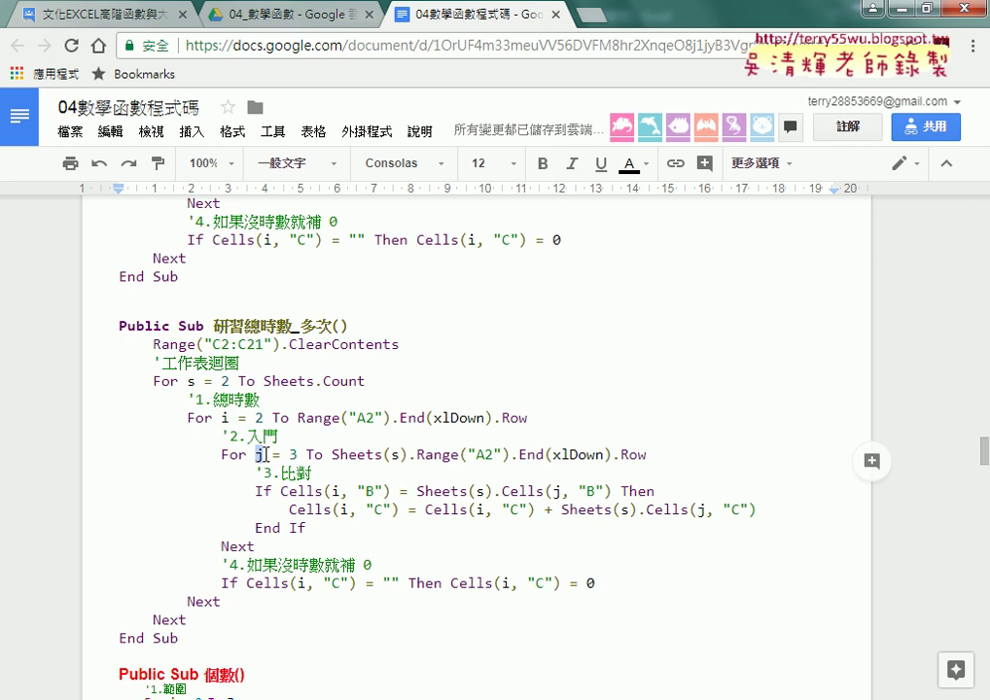
pyautogui.moveTo(399, 510); pyautogui.dragTo(289, 509)
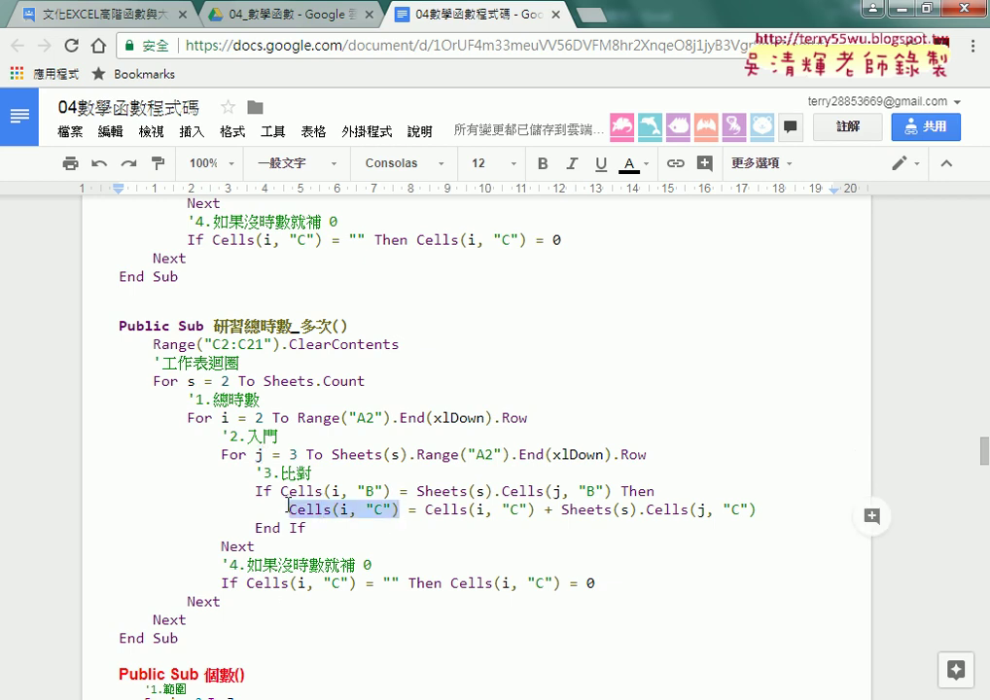
pyautogui.moveTo(388, 490); pyautogui.dragTo(281, 491)
# Re-highlight Cells(i, "C"), then select the procedure from Public Sub to End Sub
pyautogui.click(398, 509)
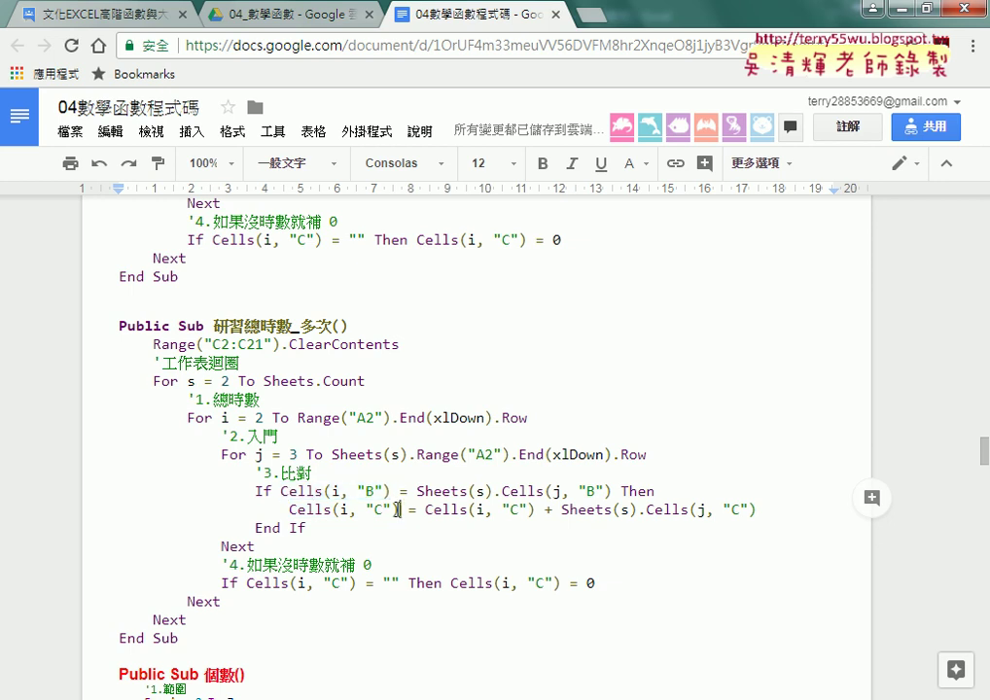
pyautogui.moveTo(396, 510); pyautogui.dragTo(289, 509)
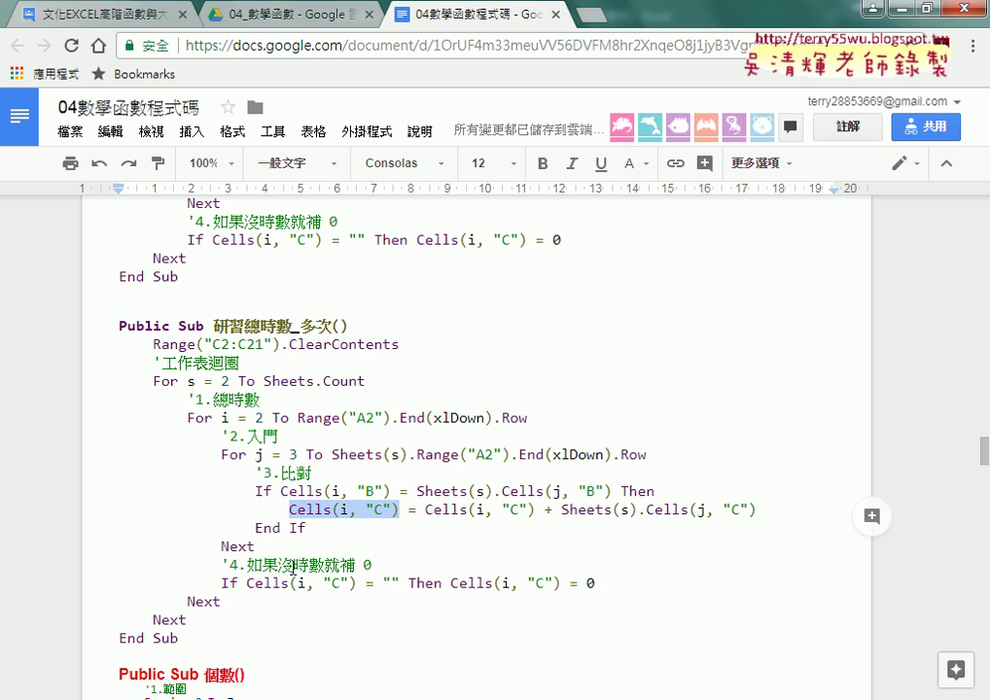
pyautogui.moveTo(193, 640); pyautogui.dragTo(104, 334)
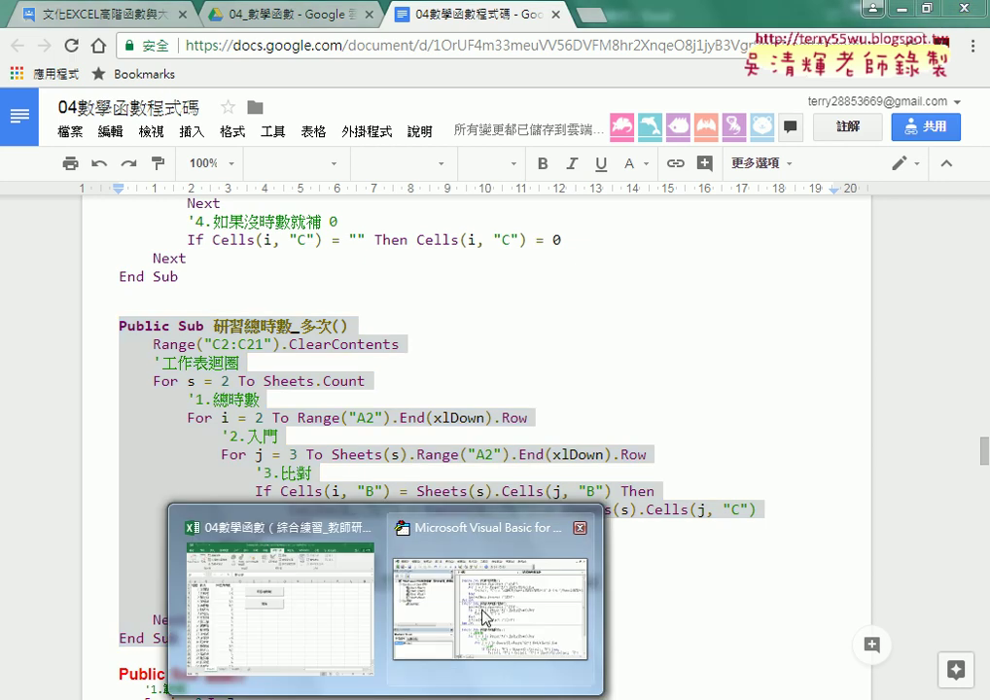
# Paste 研習總時數_多次 over the whole 研習總時數VBA Sub in Module1
pyautogui.click(487, 618)
pyautogui.scroll(-2, 544, 497)
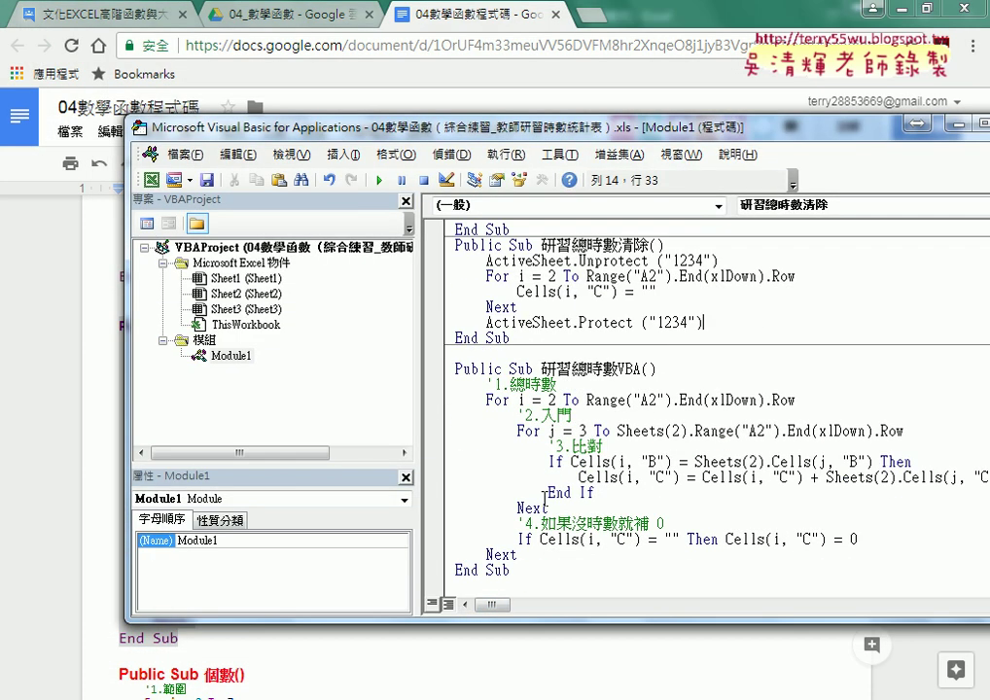
pyautogui.moveTo(510, 569); pyautogui.dragTo(451, 370)
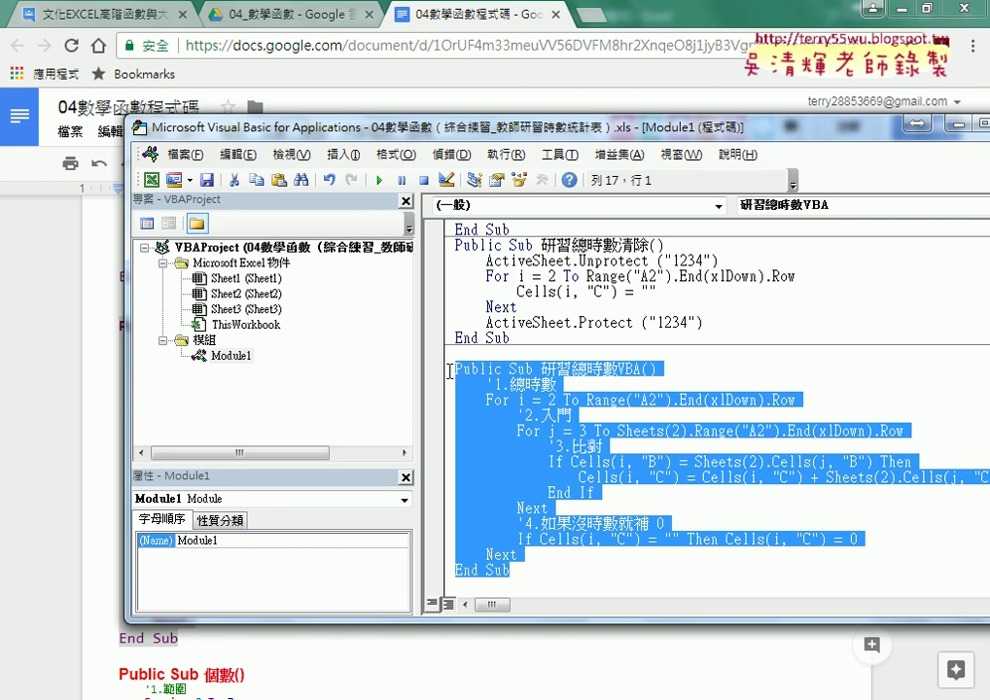
pyautogui.hotkey('ctrl', 'v')
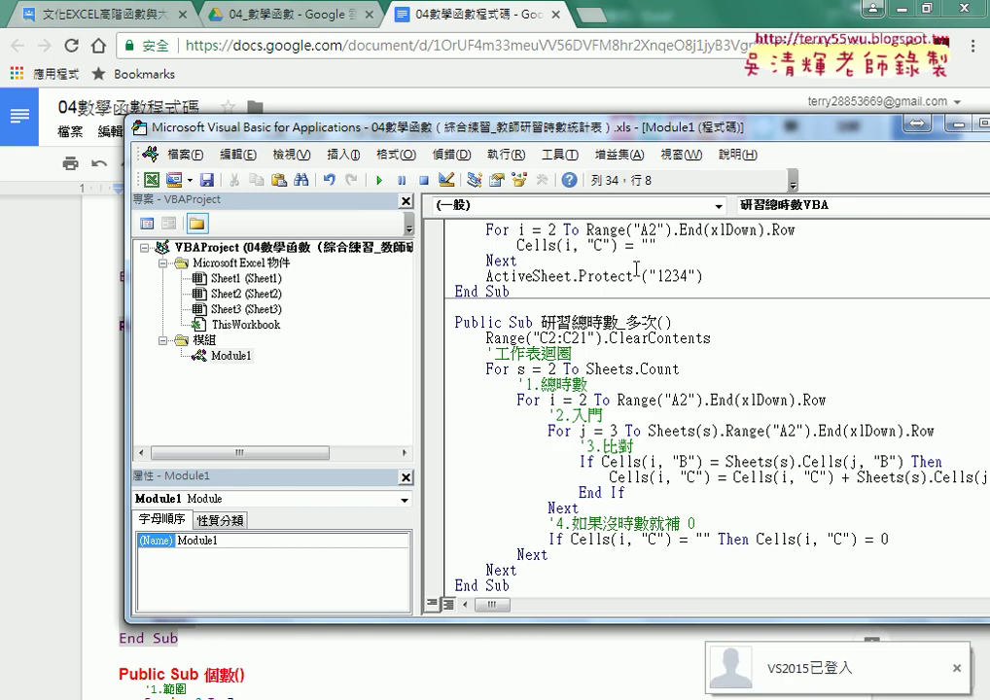
pyautogui.click(901, 11)
pyautogui.moveTo(366, 117)
pyautogui.mouseDown()
pyautogui.moveTo(669, 113)
pyautogui.moveTo(447, 130)
pyautogui.mouseUp()
pyautogui.scroll(3, 739, 370)
# Copy ActiveSheet.Unprotect into 研習總時數_多次 as its indented first line
pyautogui.click(795, 360)
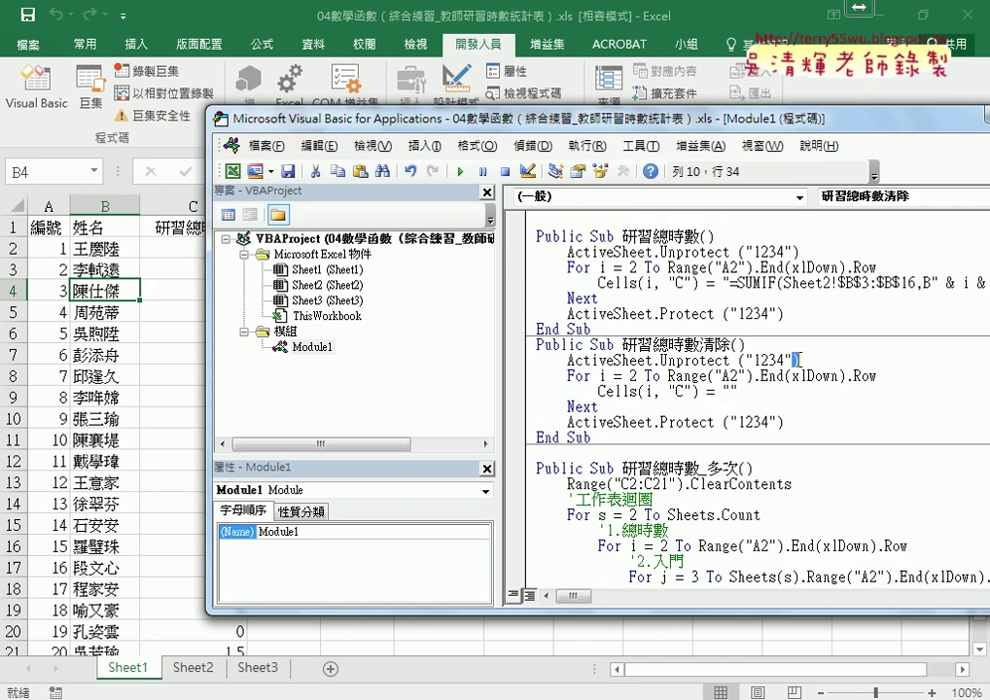
pyautogui.moveTo(796, 360); pyautogui.dragTo(568, 360)
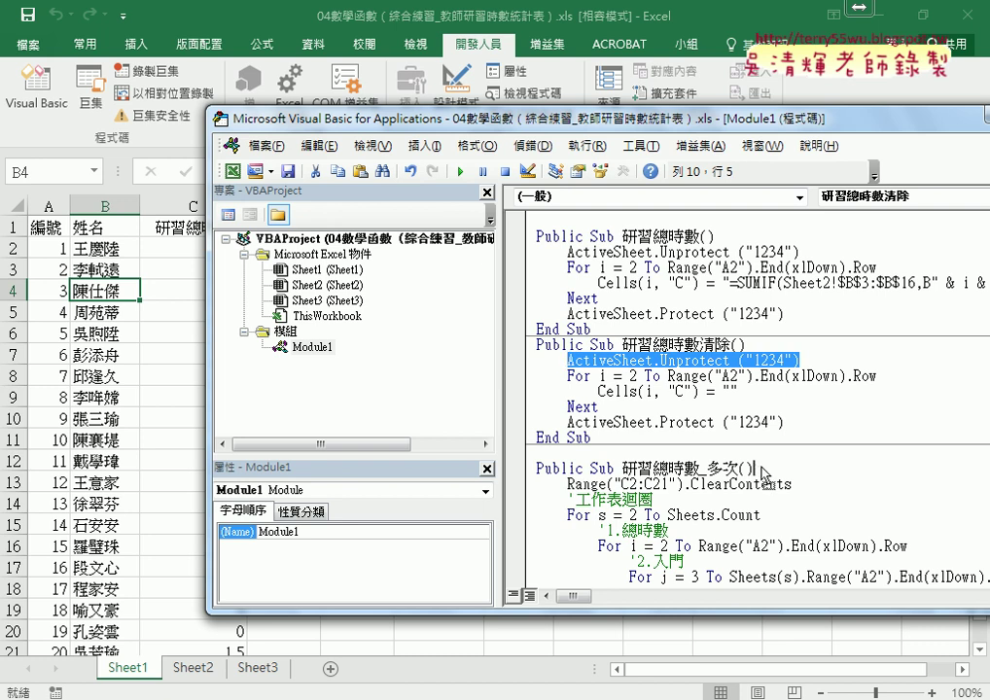
pyautogui.hotkey('ctrl', 'c')
pyautogui.click(758, 468)
pyautogui.hotkey('ctrl', 'v')
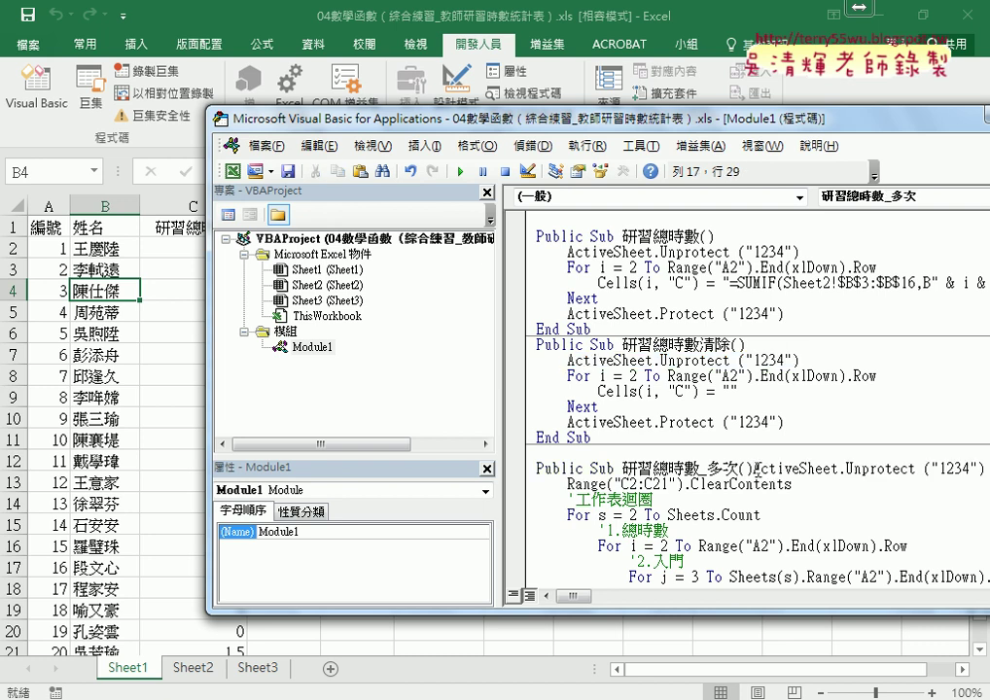
pyautogui.press('Return')
pyautogui.press('Tab')
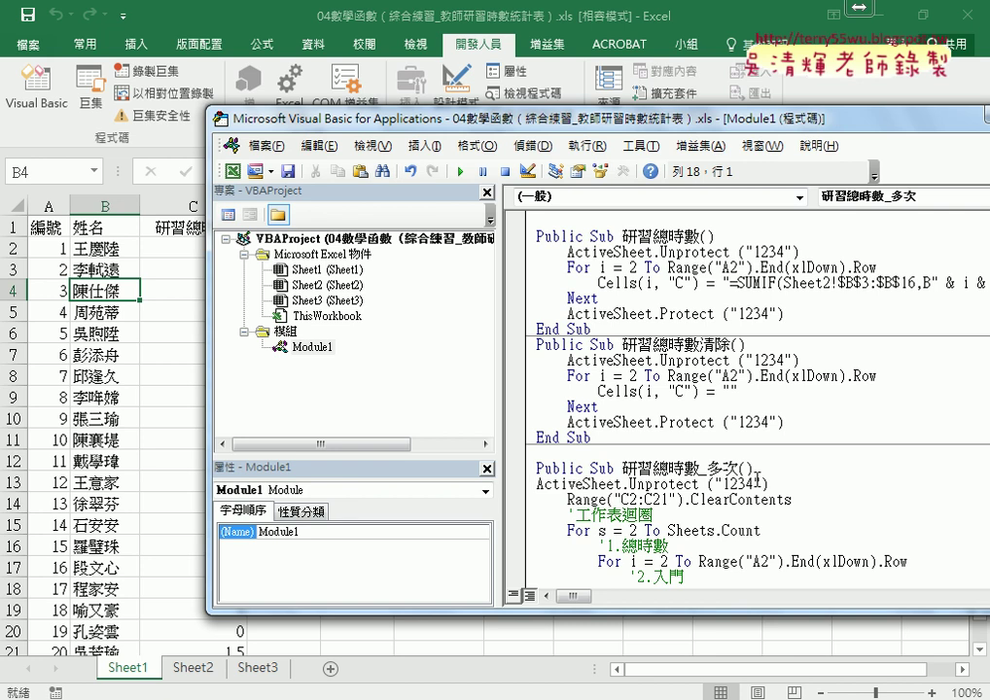
pyautogui.scroll(-4, 603, 553)
pyautogui.click(603, 554)
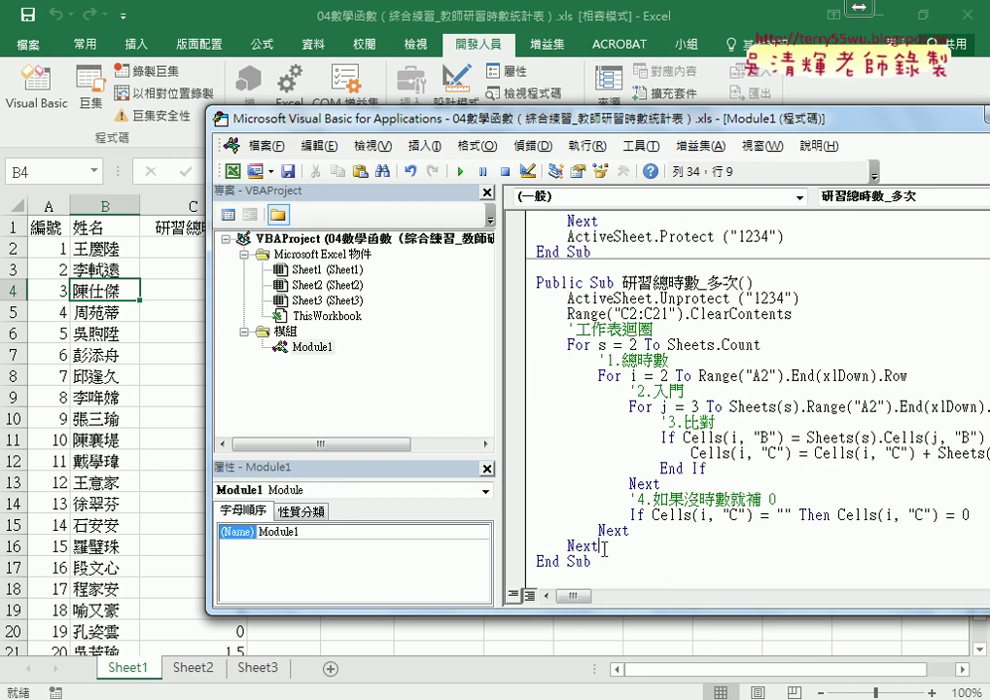
pyautogui.press('Return')
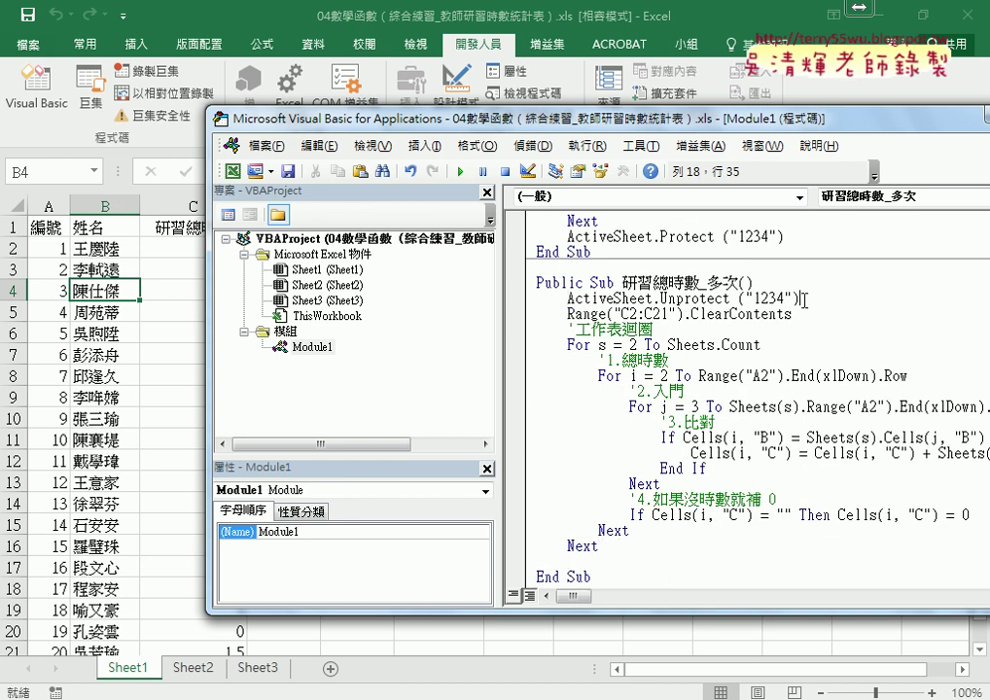
pyautogui.moveTo(800, 297); pyautogui.dragTo(568, 298)
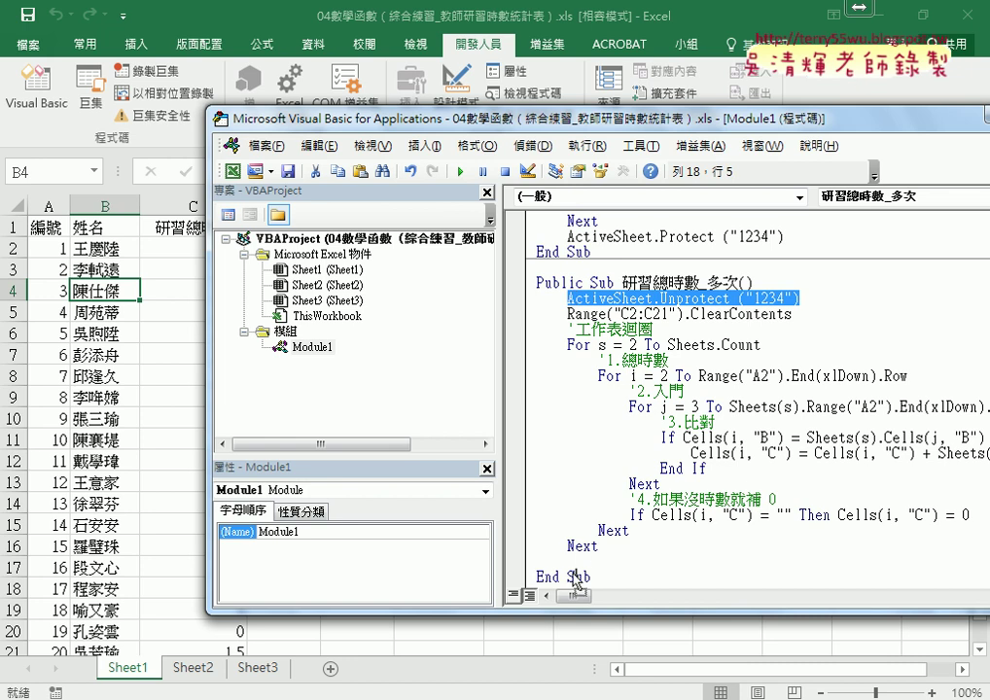
pyautogui.moveTo(577, 394); pyautogui.dragTo(572, 564)
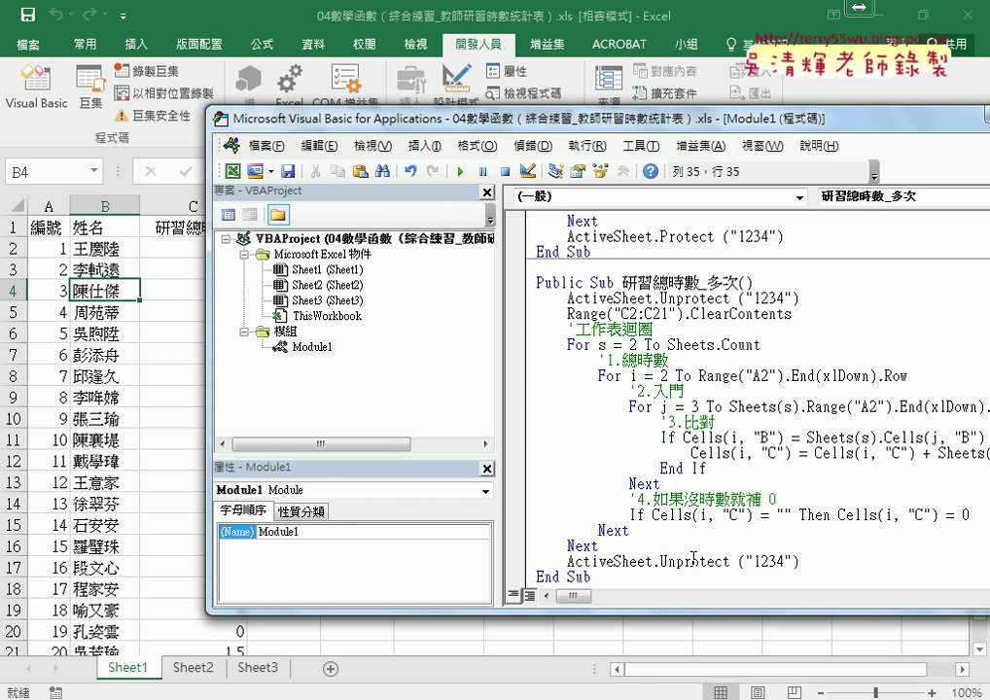
pyautogui.moveTo(677, 562); pyautogui.dragTo(661, 562)
pyautogui.write('P')
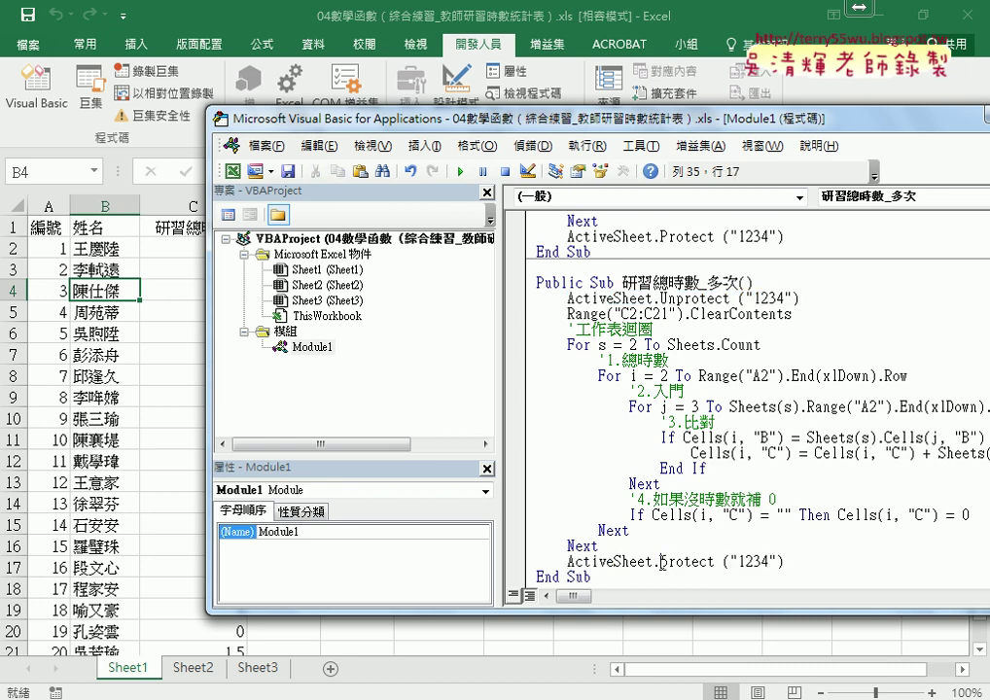
pyautogui.click(595, 236)
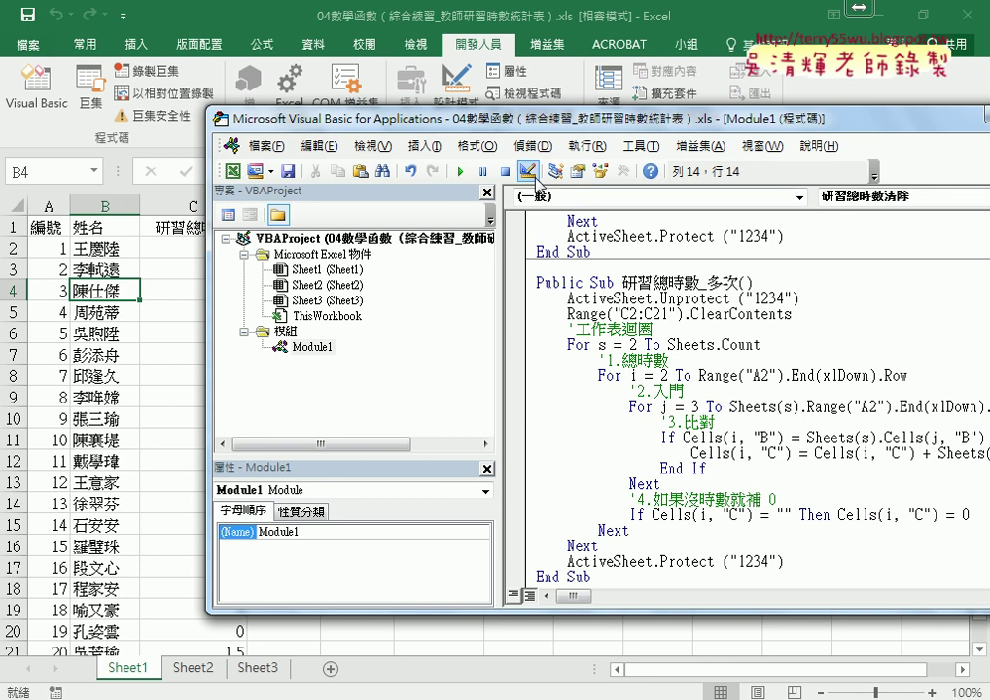
pyautogui.moveTo(532, 126); pyautogui.dragTo(668, 125)
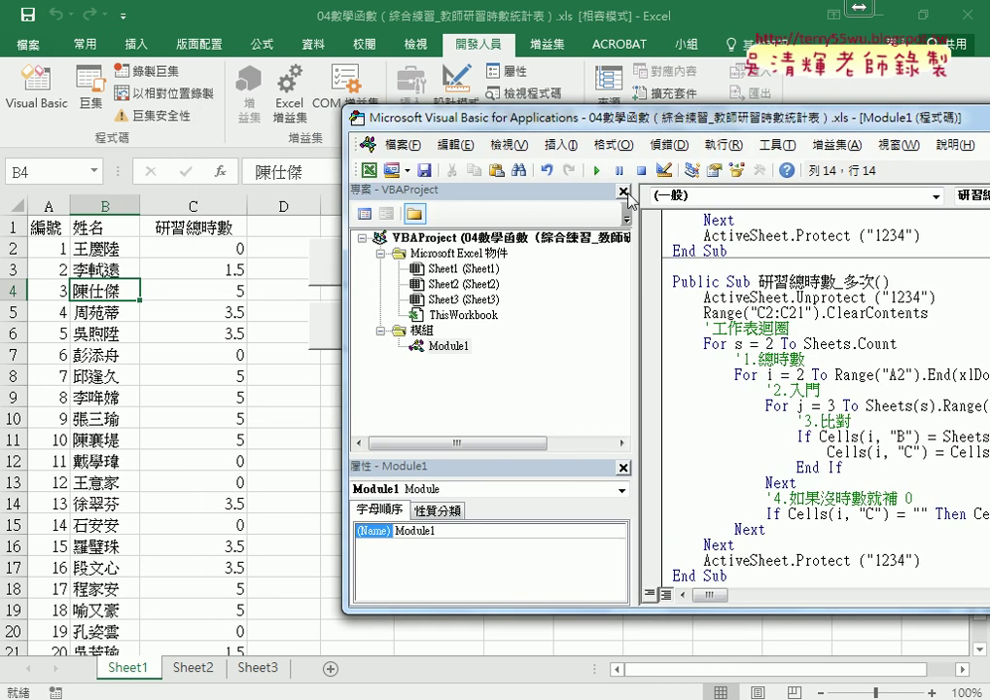
# Step through 研習總時數_多次 with F8 to the If Cells(i, "B") name-comparison line
pyautogui.click(596, 170)
pyautogui.click(727, 358)
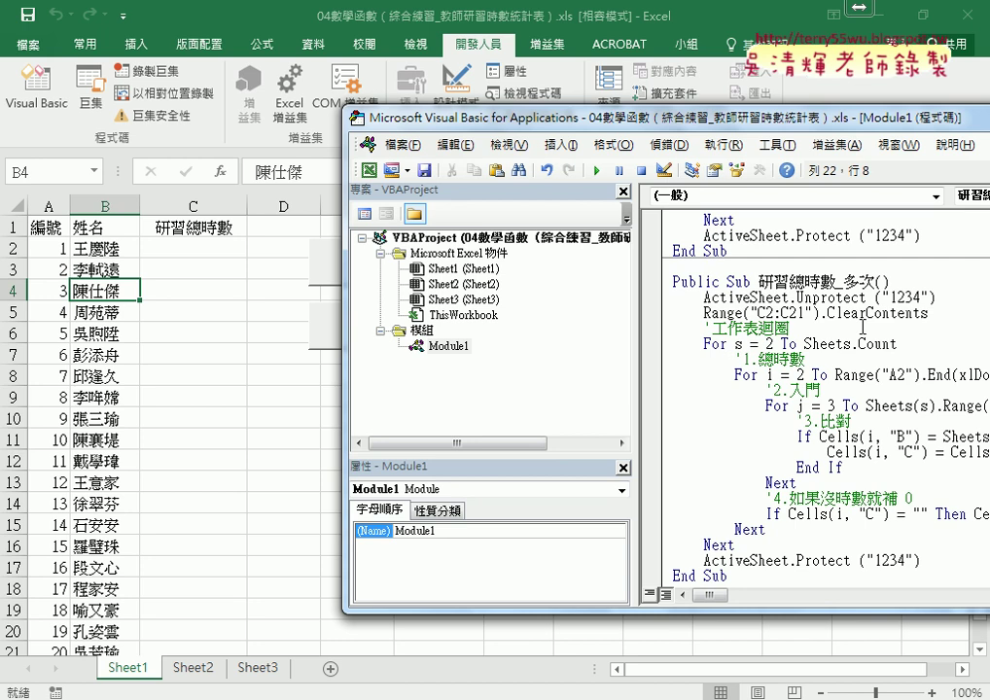
pyautogui.press('F8')
pyautogui.press('F8')
pyautogui.press('F8')
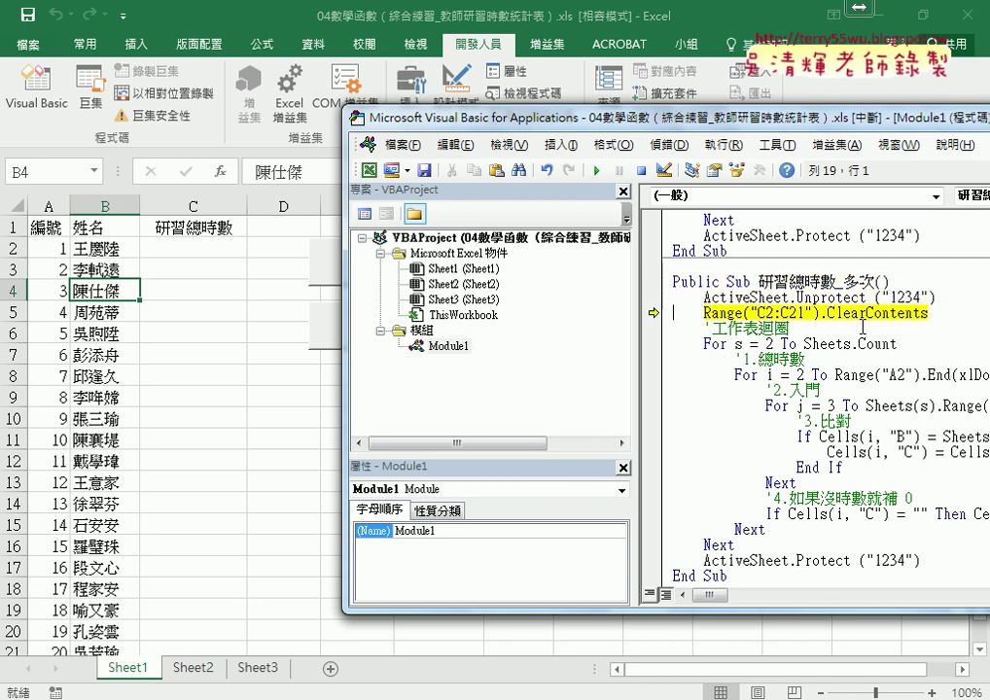
pyautogui.press('F8')
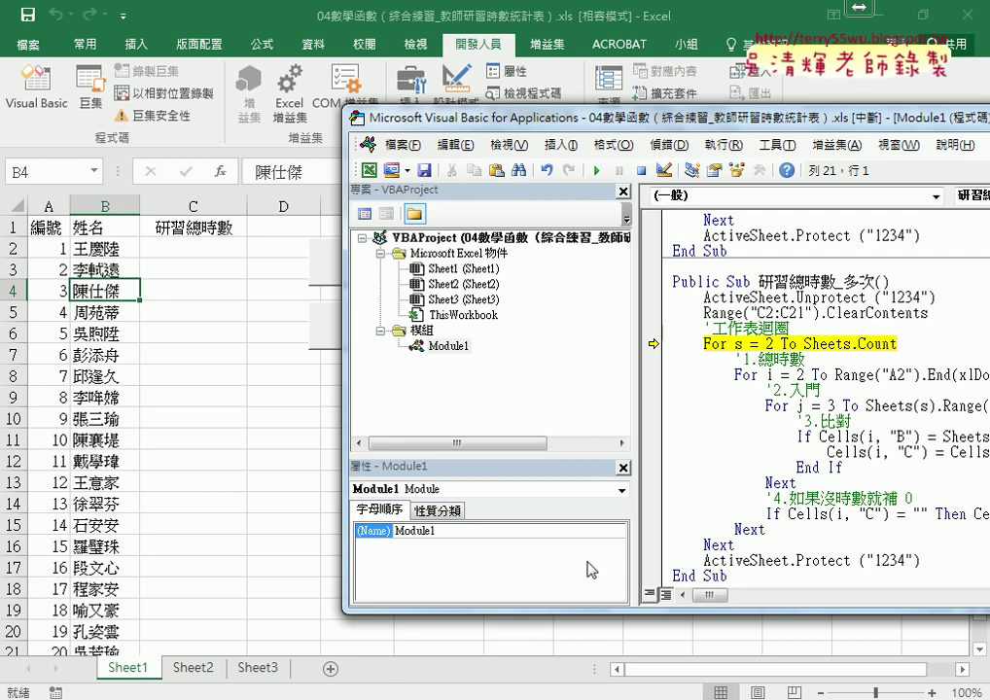
pyautogui.moveTo(865, 347)
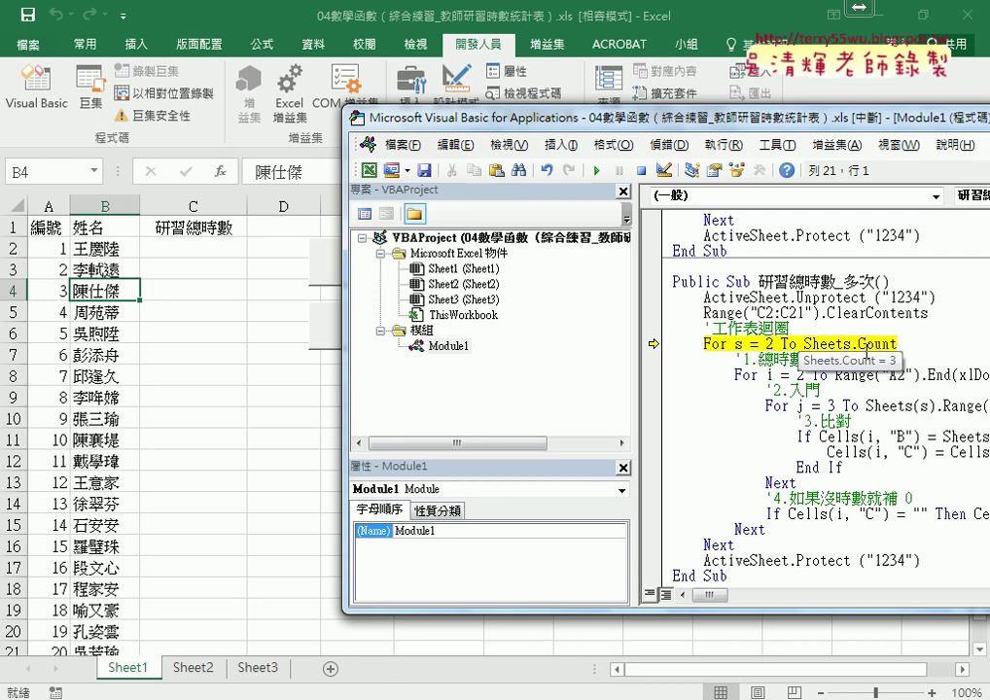
pyautogui.press('F8')
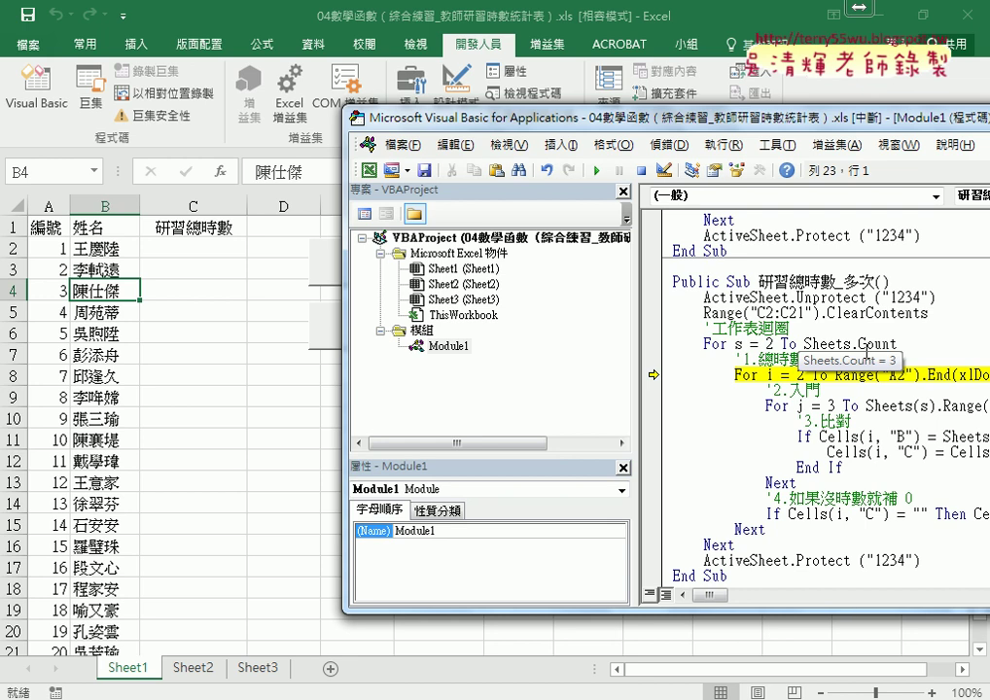
pyautogui.press('F8')
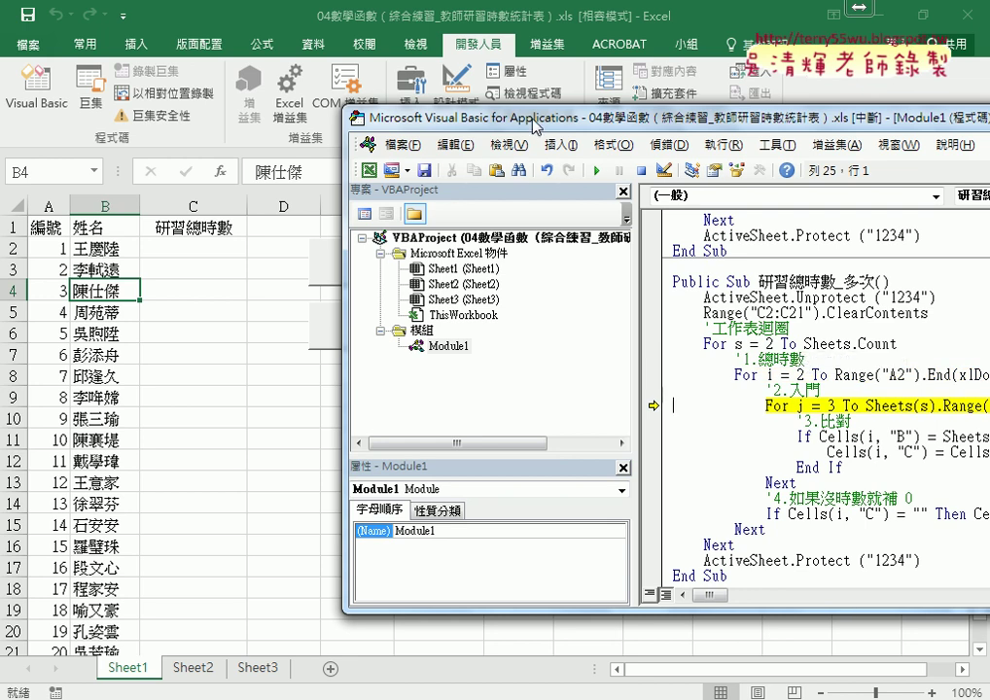
pyautogui.moveTo(534, 119); pyautogui.dragTo(361, 115)
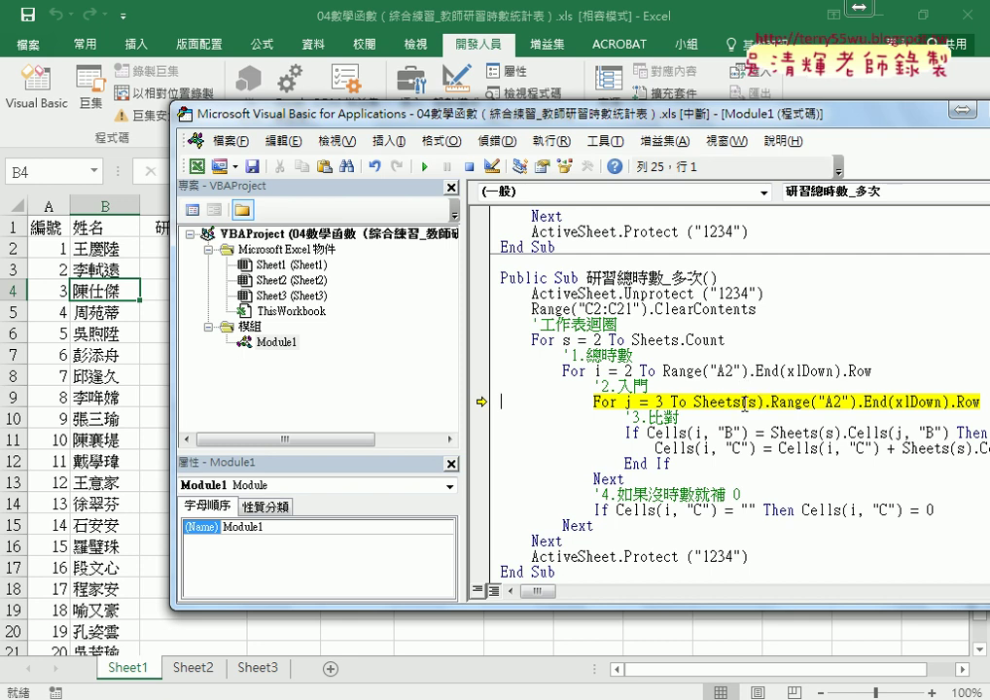
pyautogui.press('F8')
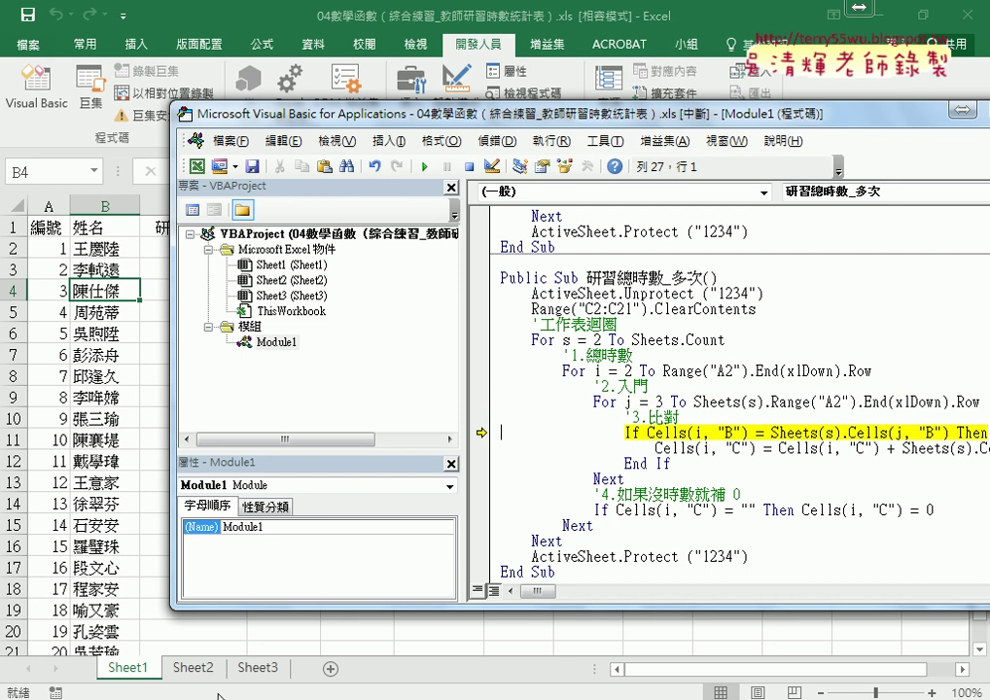
pyautogui.click(200, 675)
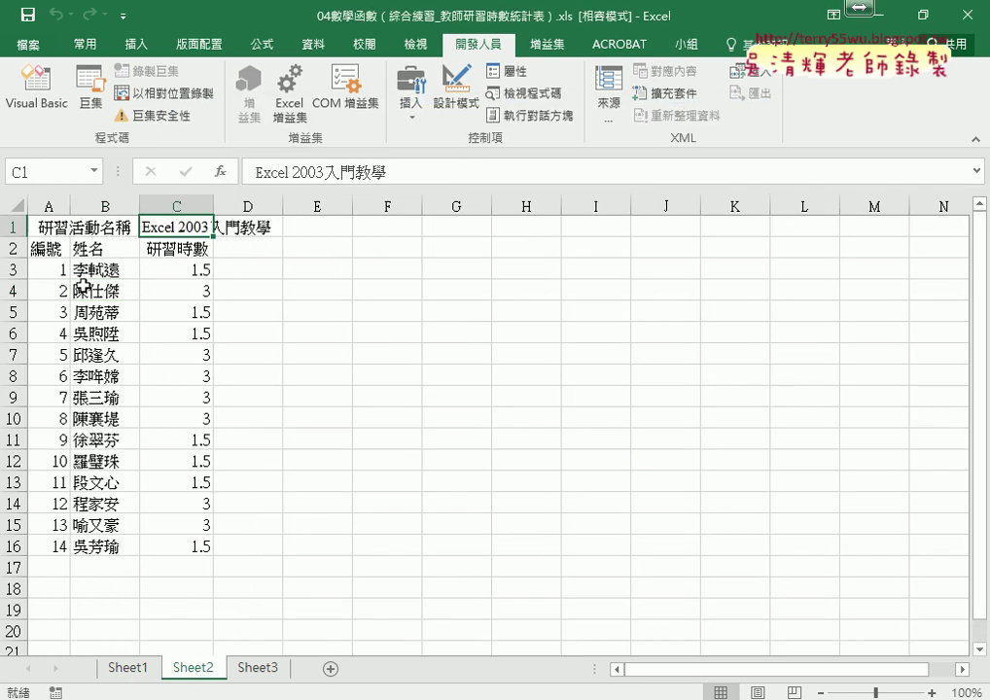
pyautogui.click(134, 669)
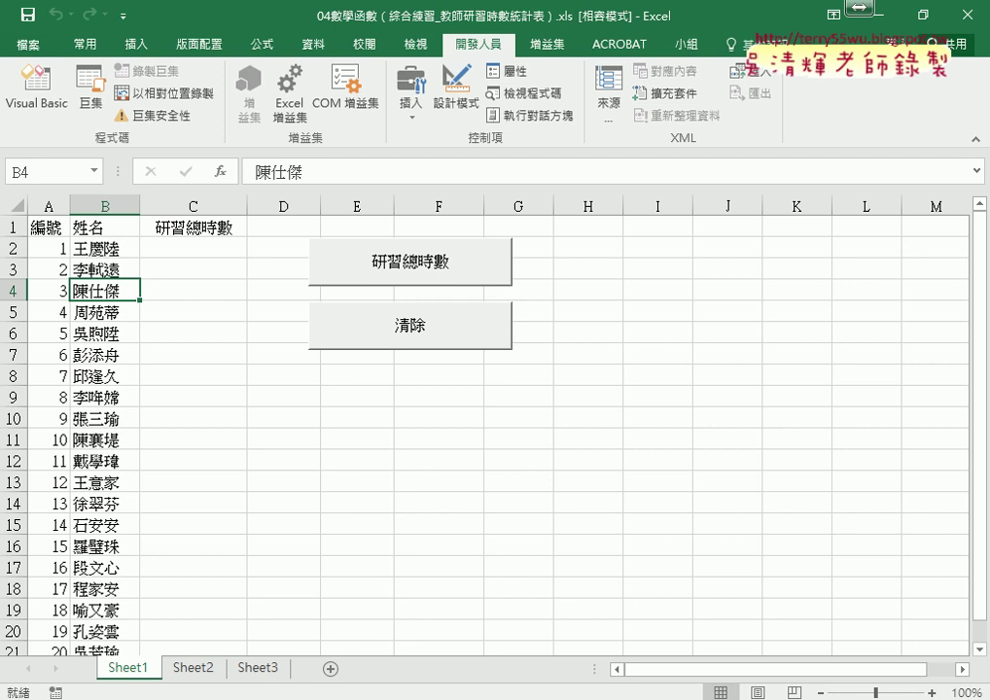
pyautogui.moveTo(384, 696)
pyautogui.click(484, 630)
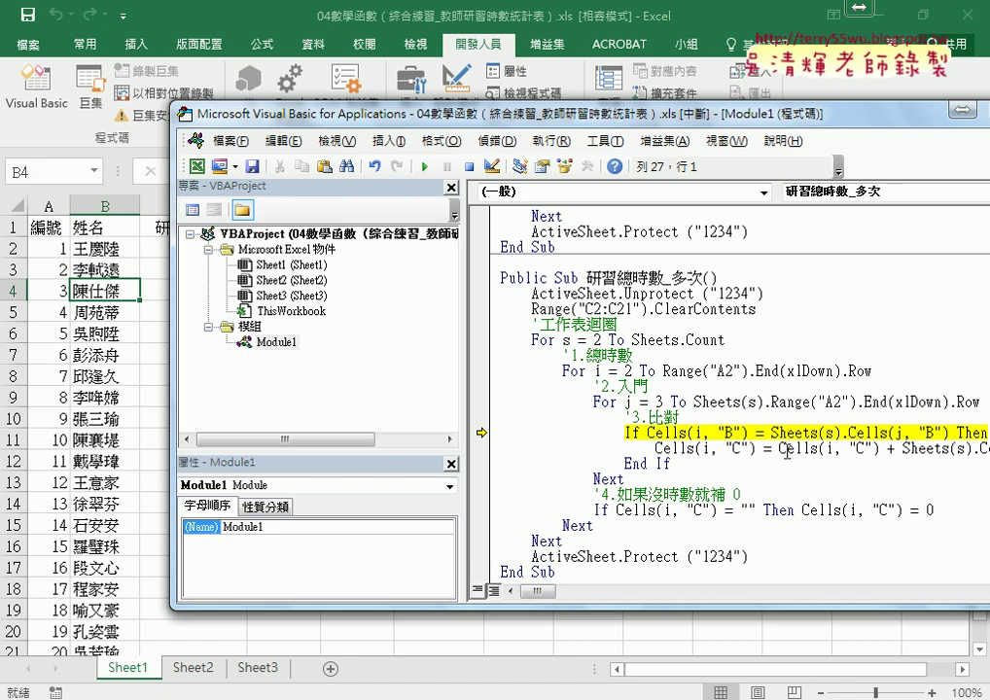
pyautogui.click(193, 667)
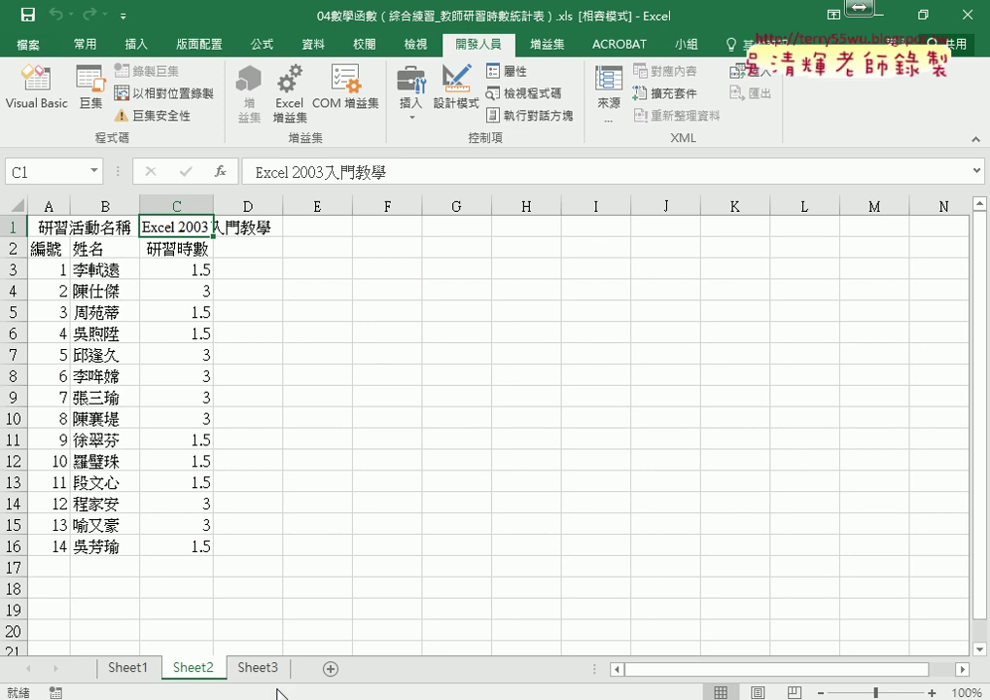
pyautogui.click(128, 669)
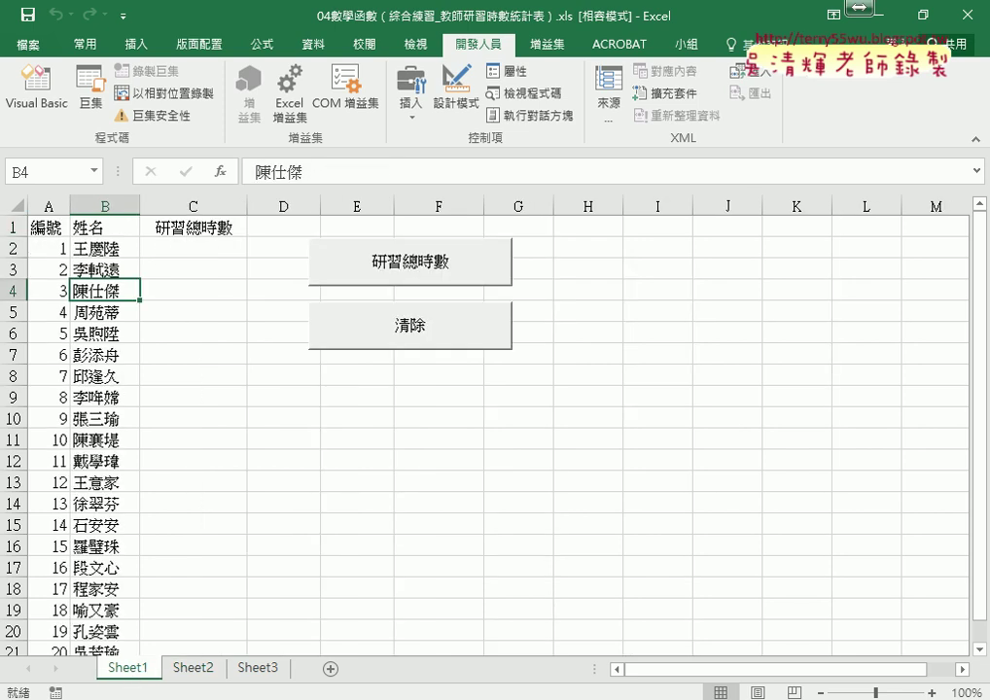
pyautogui.click(493, 564)
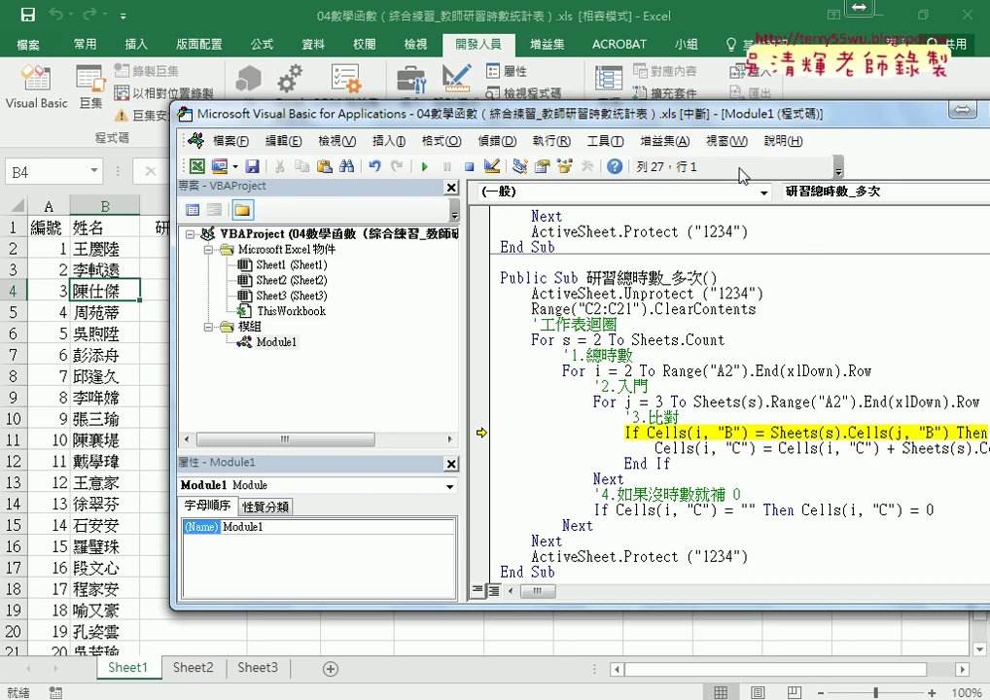
# Widen the code pane and continue the paused macro so column C totals fill in
pyautogui.moveTo(579, 114); pyautogui.dragTo(478, 114)
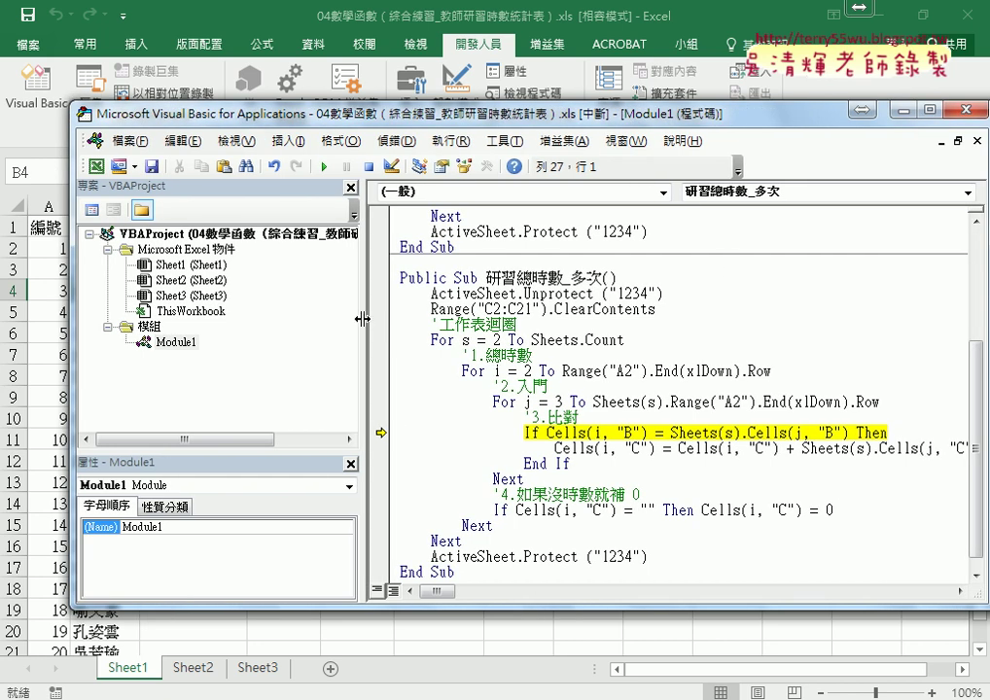
pyautogui.moveTo(362, 319); pyautogui.dragTo(246, 319)
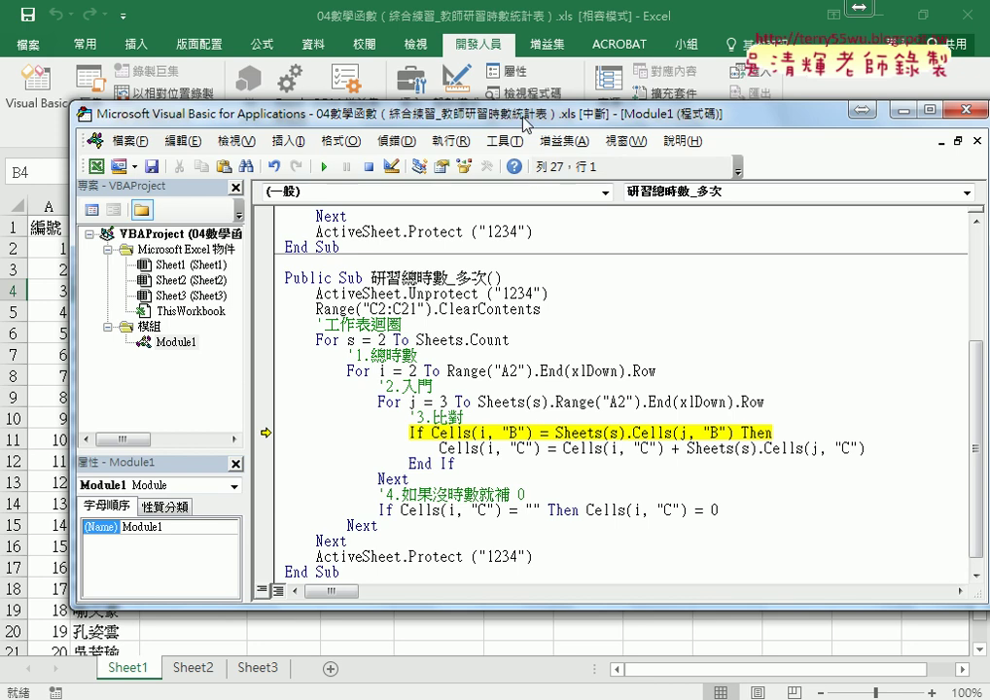
pyautogui.moveTo(526, 123); pyautogui.dragTo(790, 126)
pyautogui.click(589, 169)
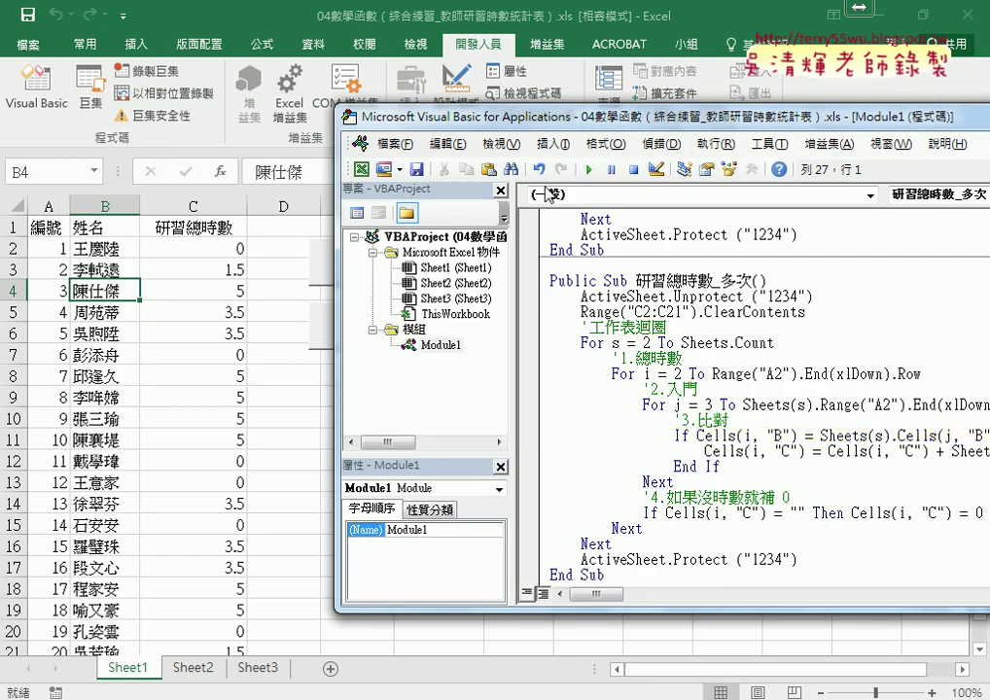